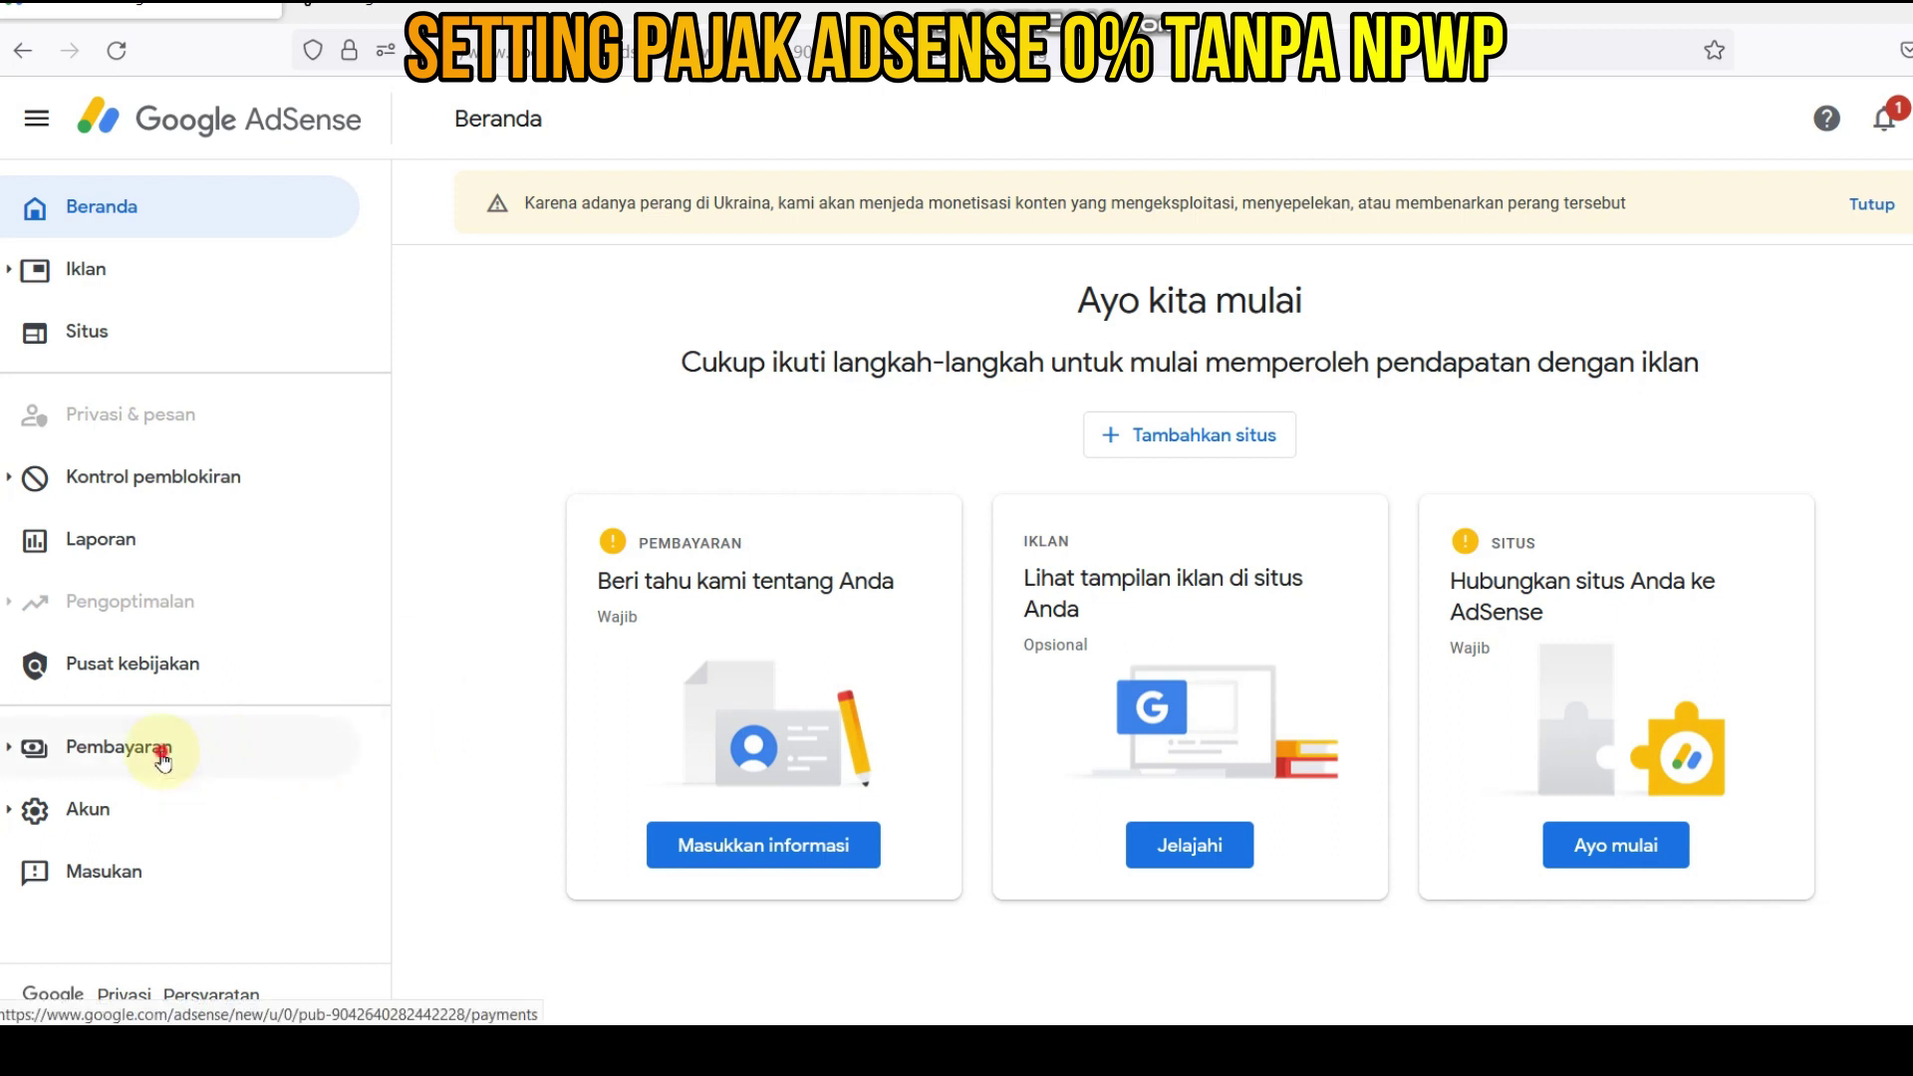
- Go to Pembayaran > Info pembayaran > Kelola setelan and scroll down to Profil pembayaran
left_click(164, 757)
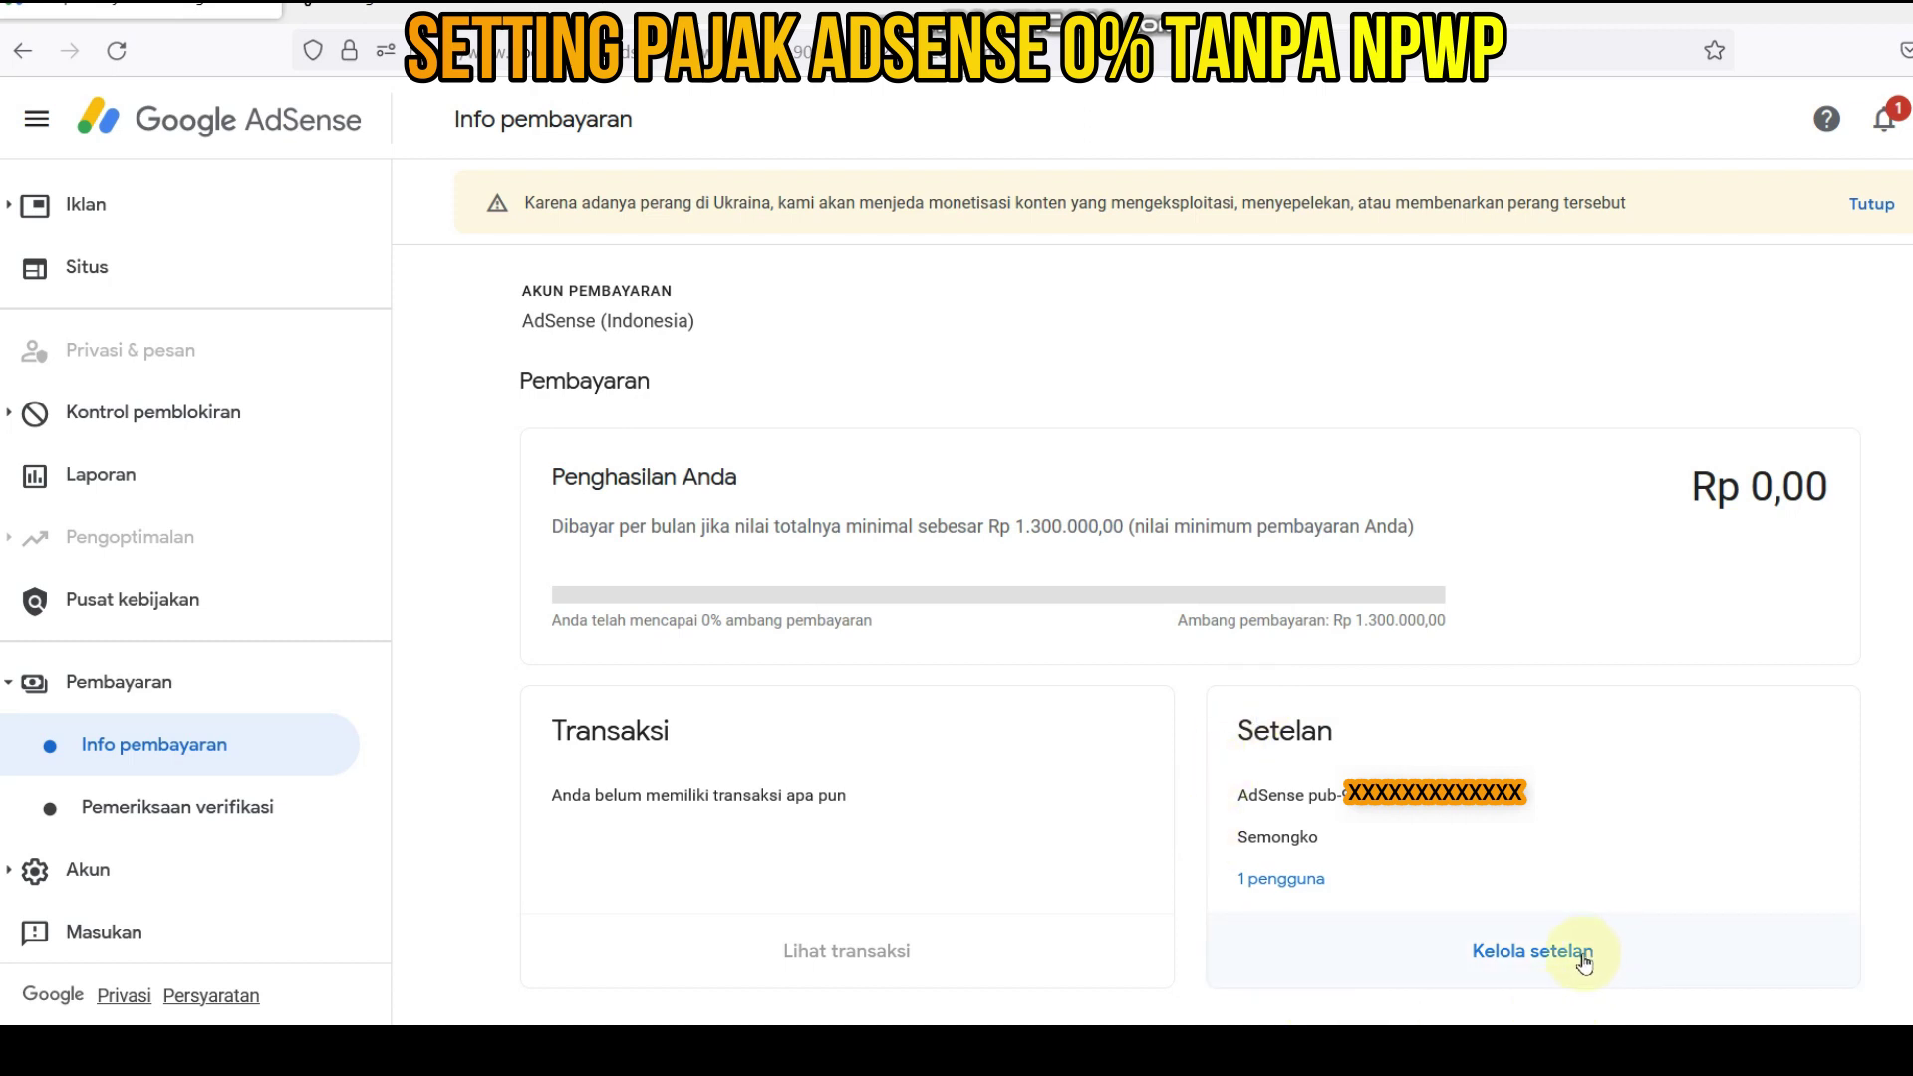
left_click(1532, 963)
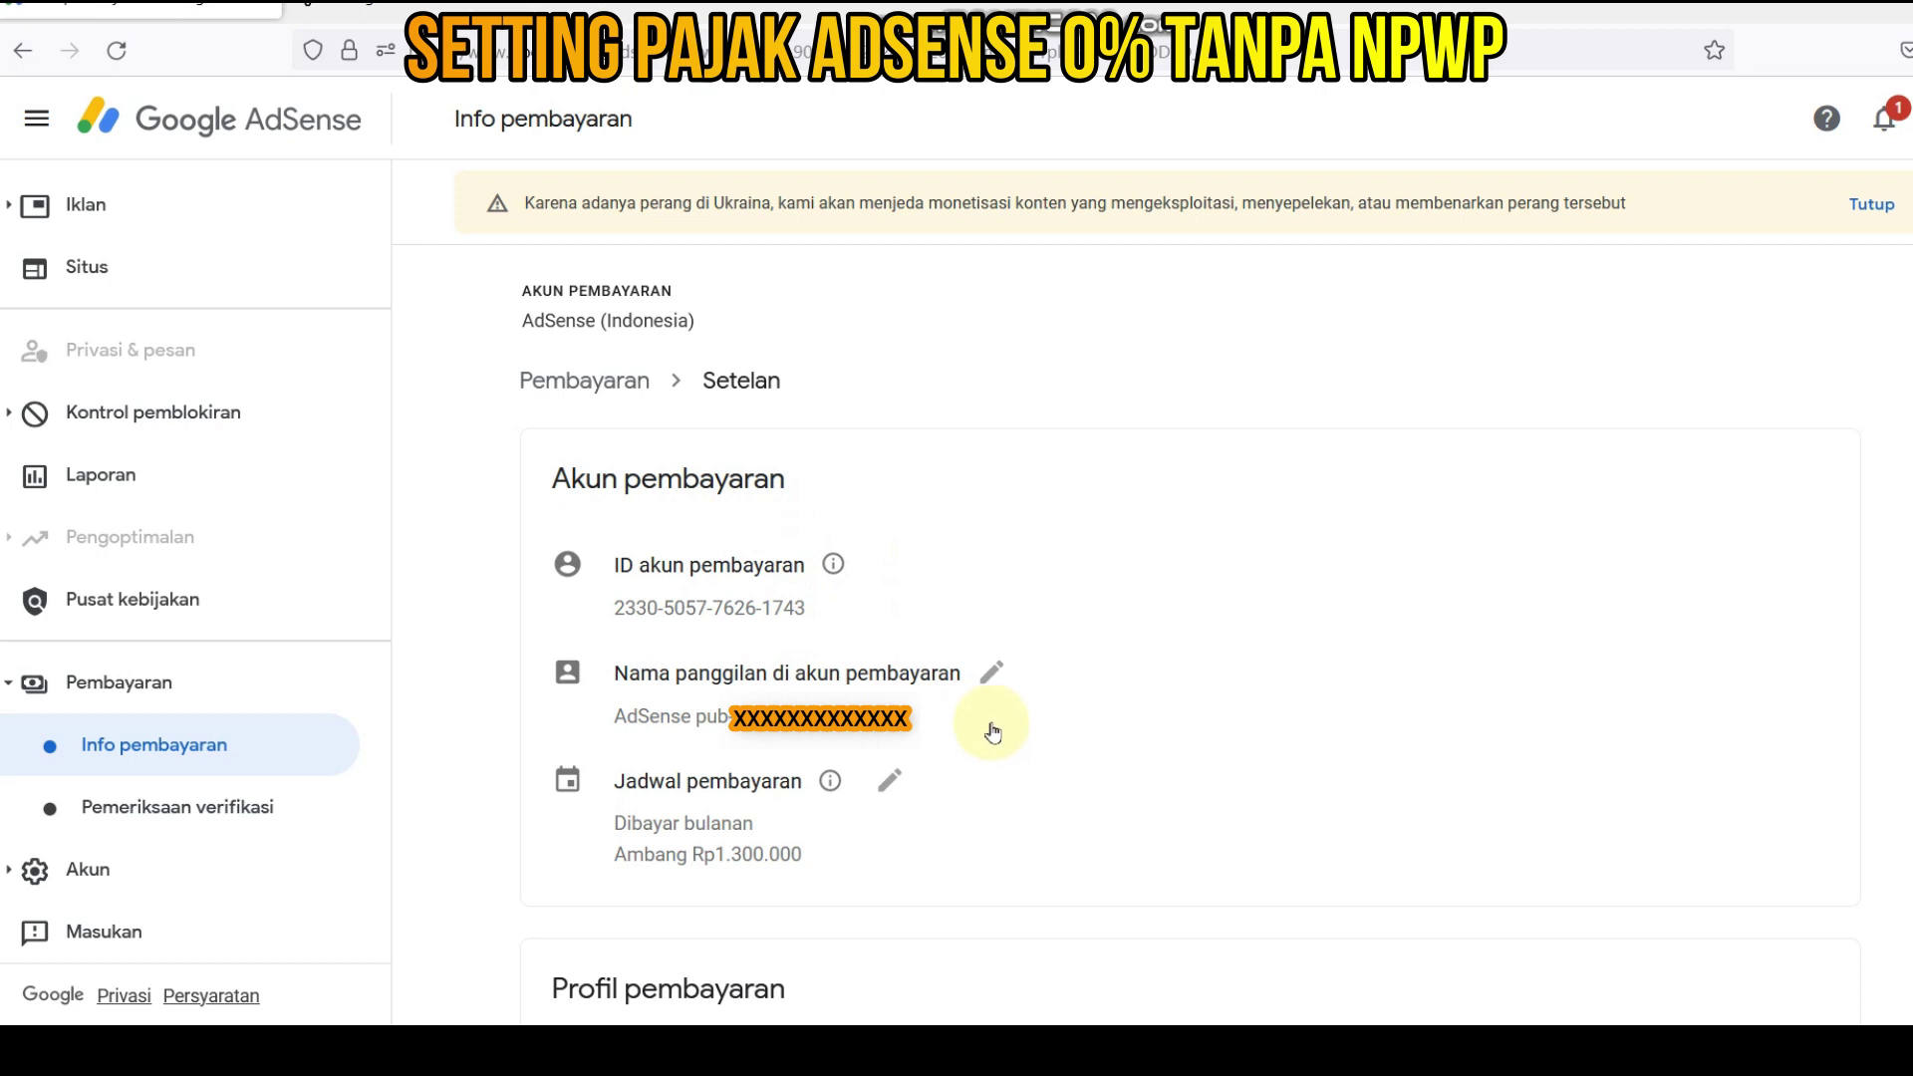
scroll(995, 742, "down", 2)
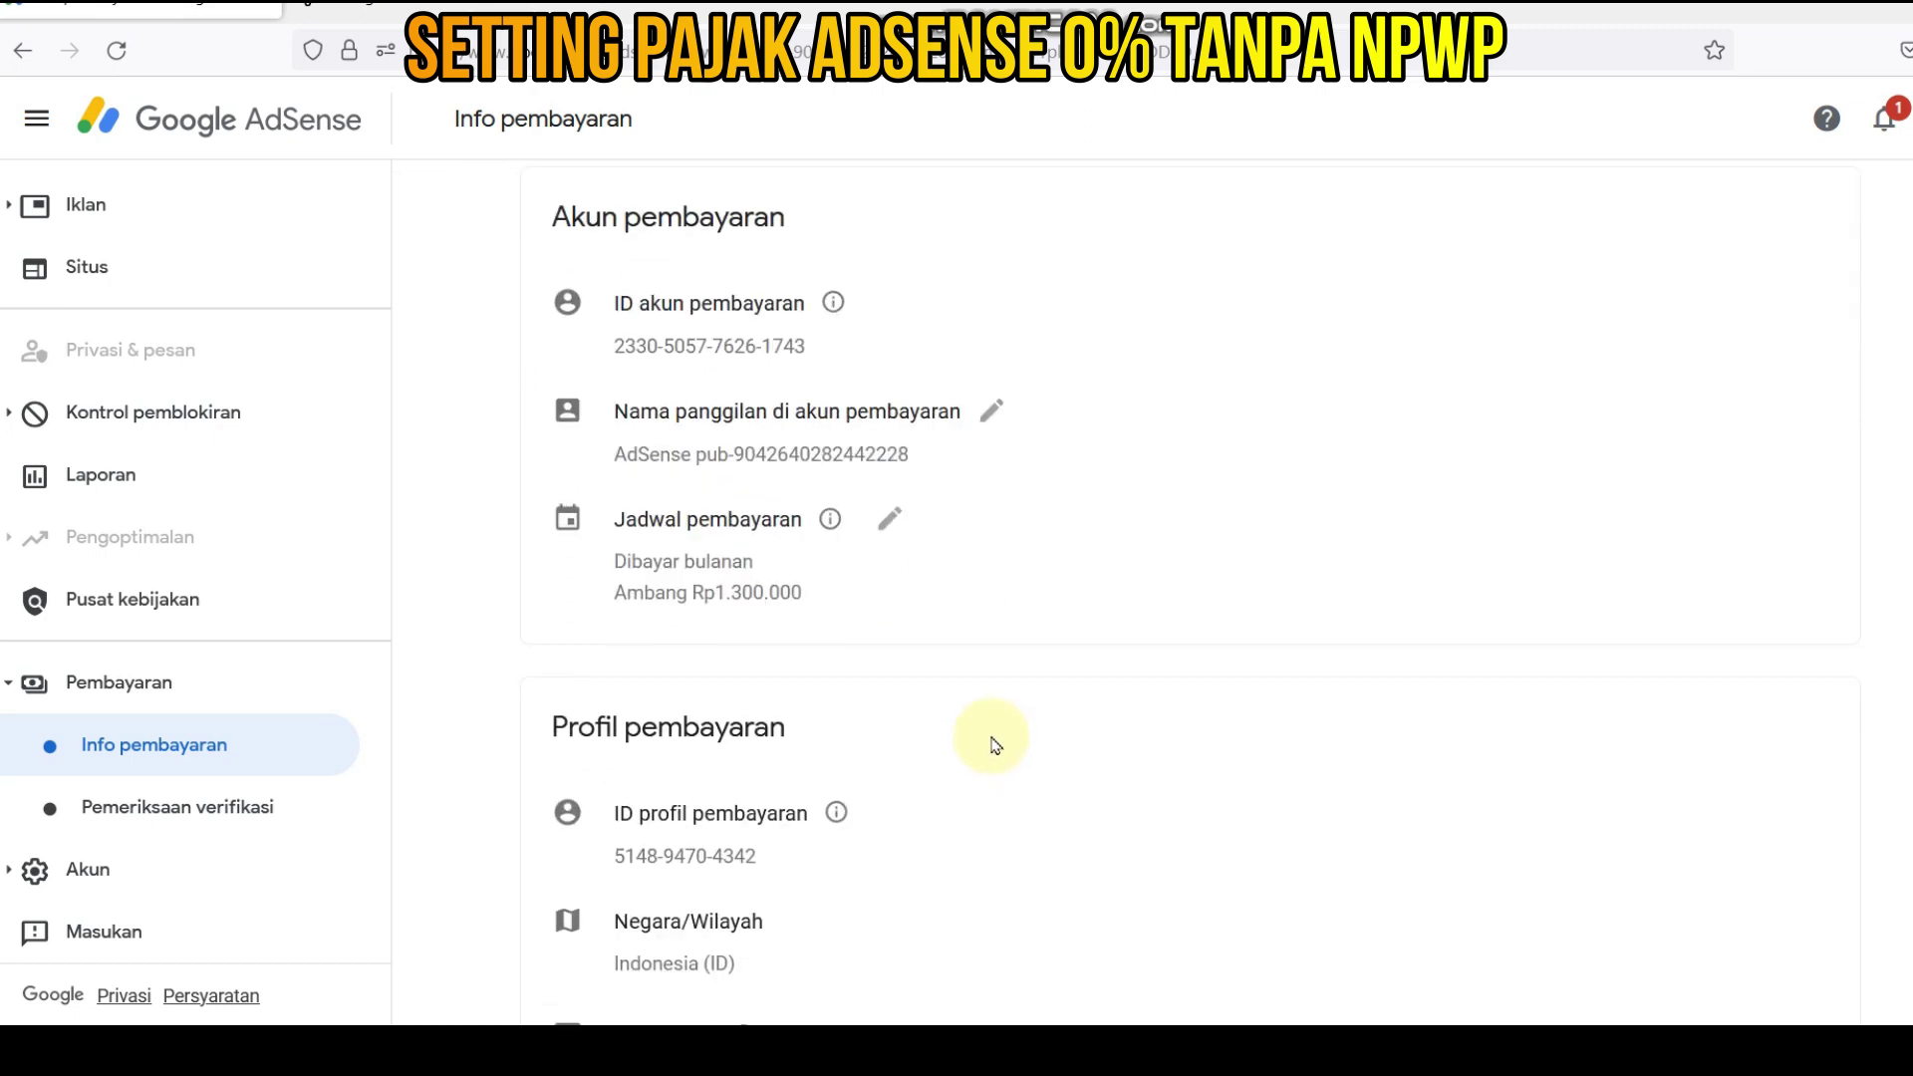
scroll(907, 663, "down", 4)
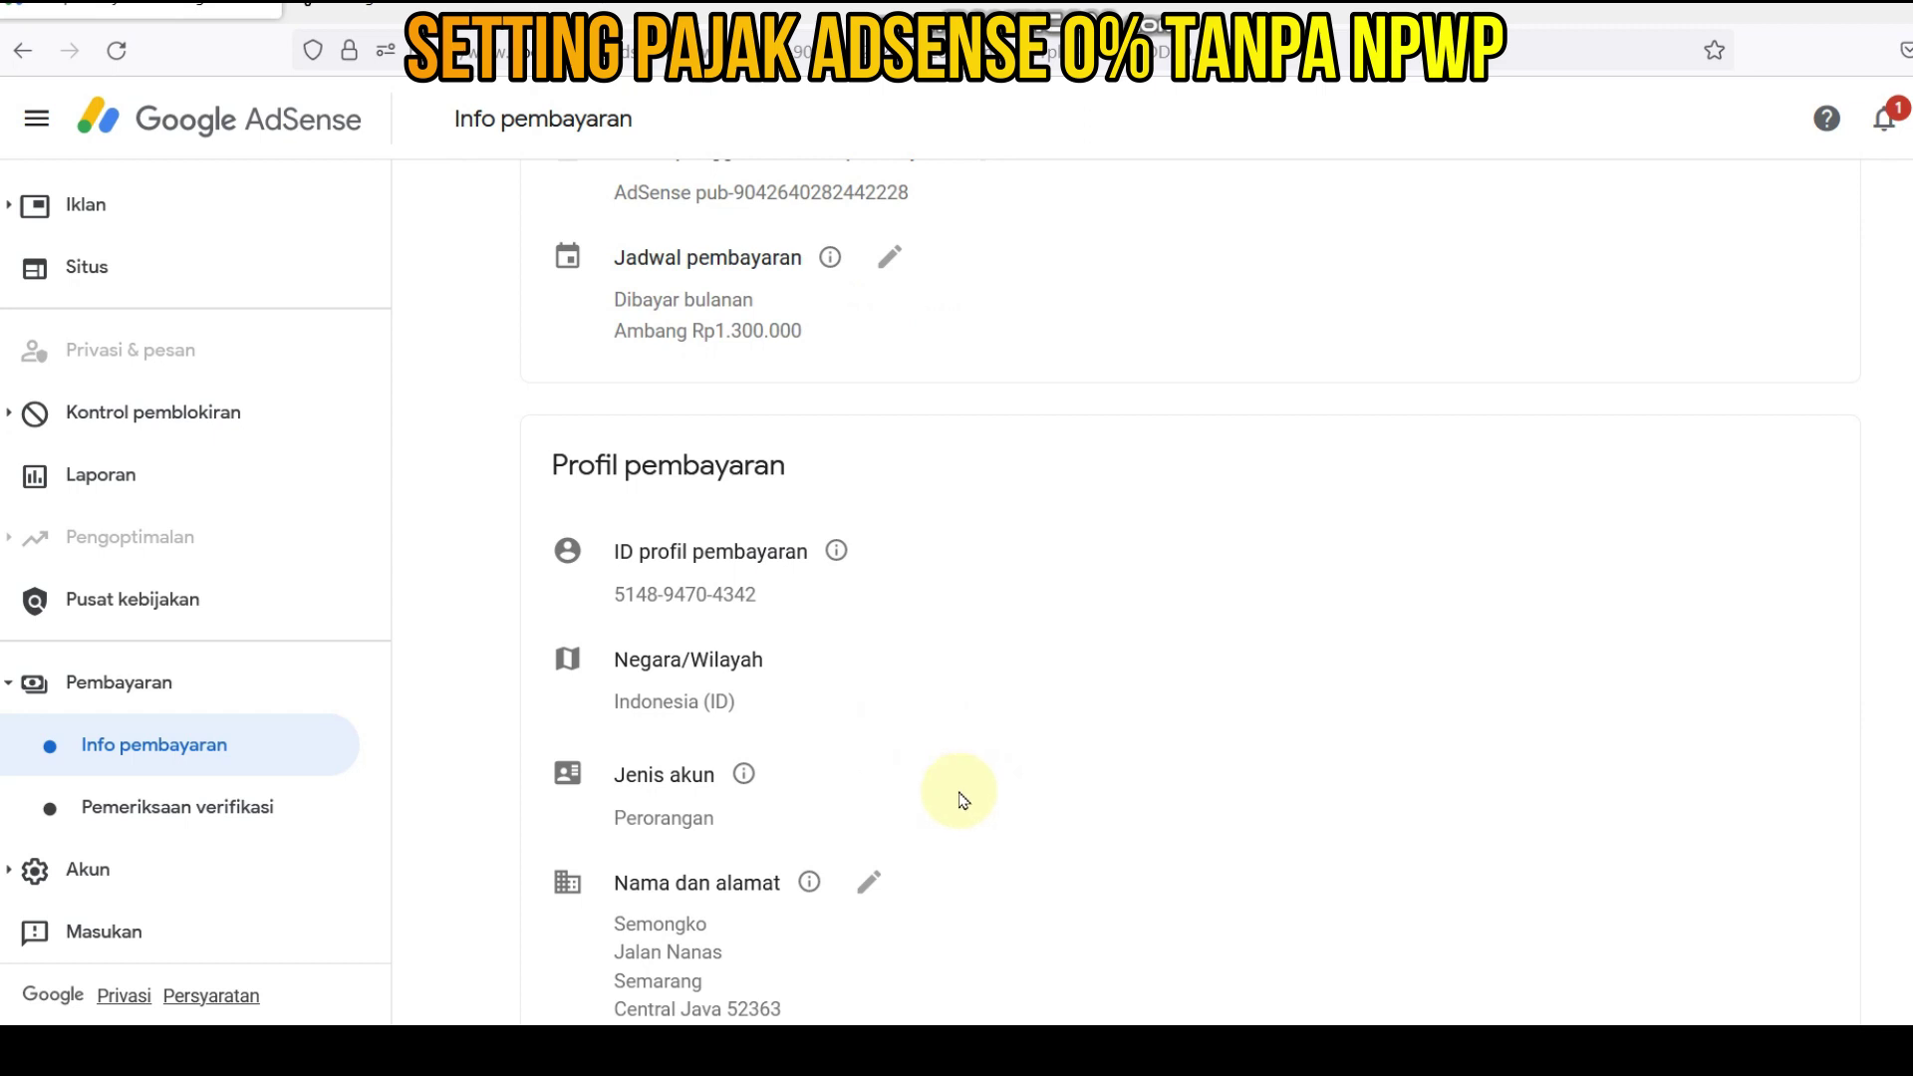
scroll(947, 807, "down", 1)
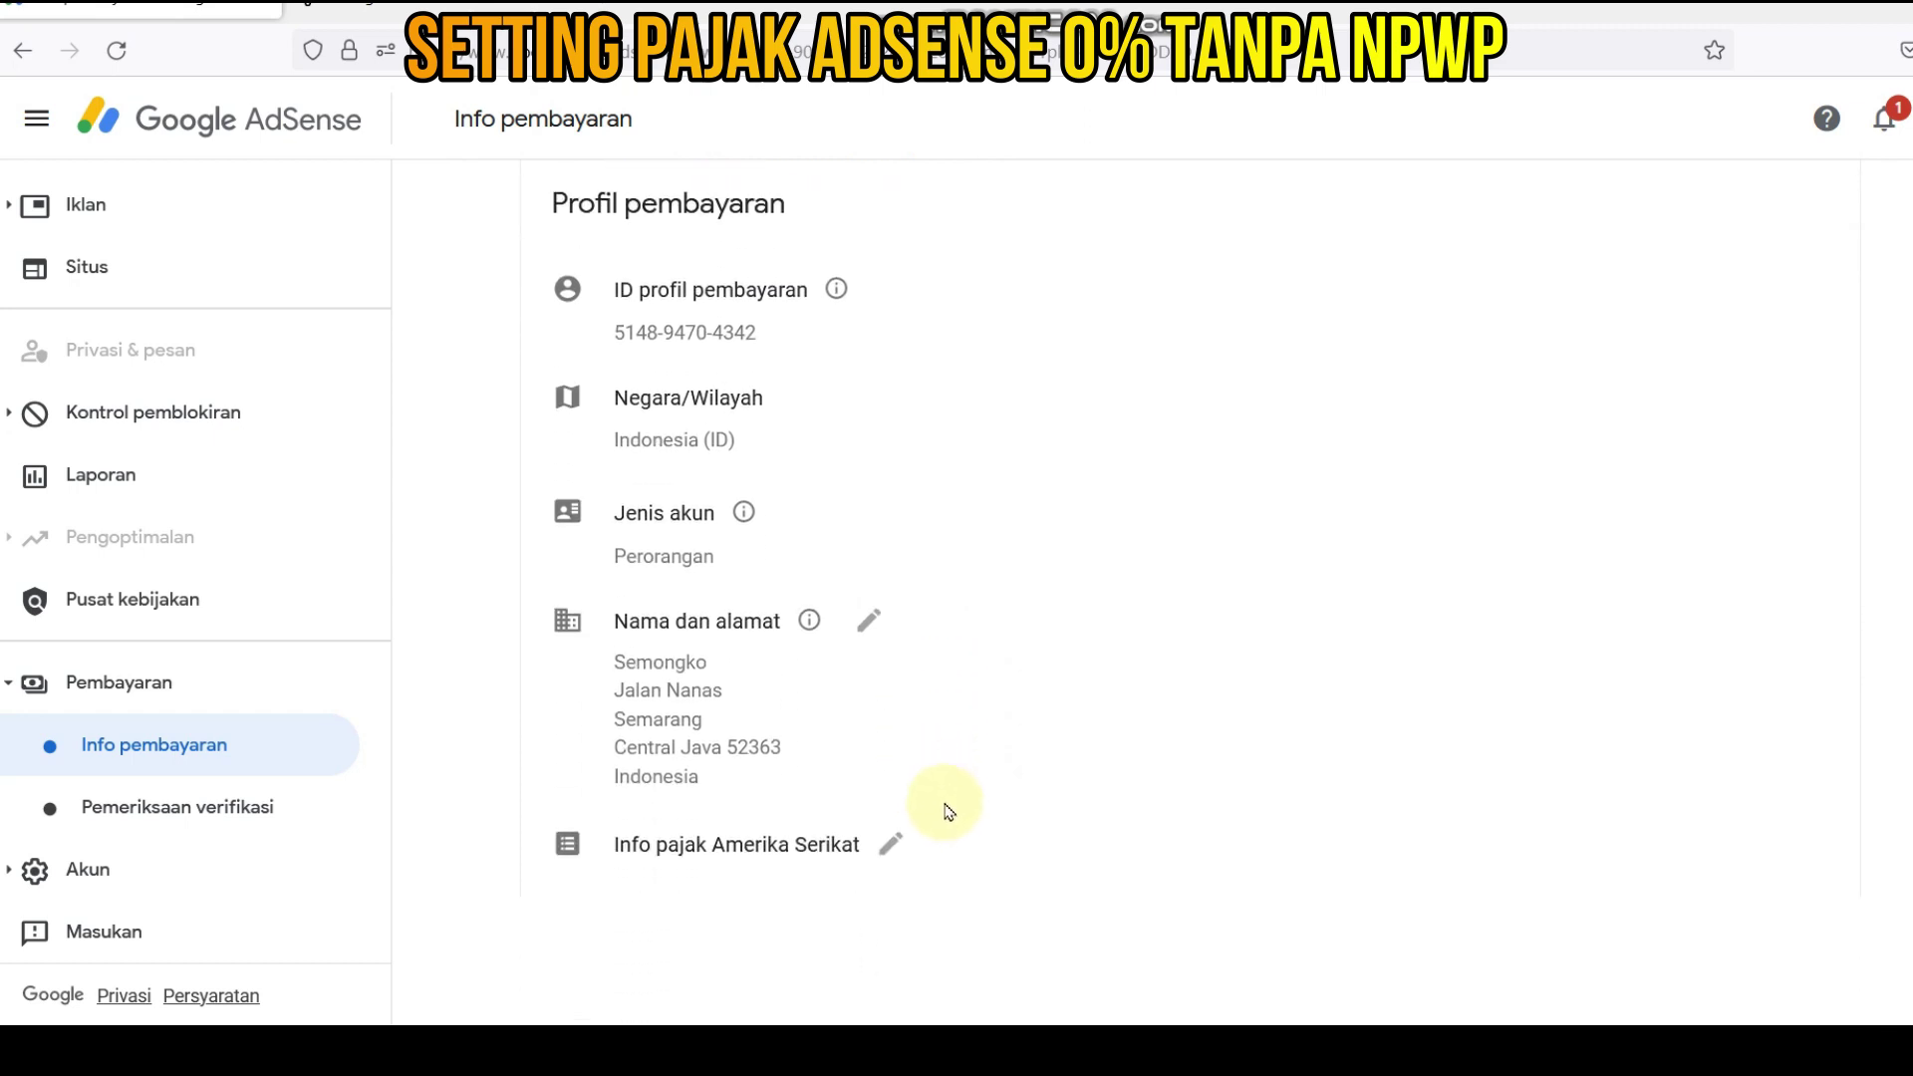
- Edit the Info pajak Amerika Serikat entry and choose Tambahkan info pajak
left_click(889, 854)
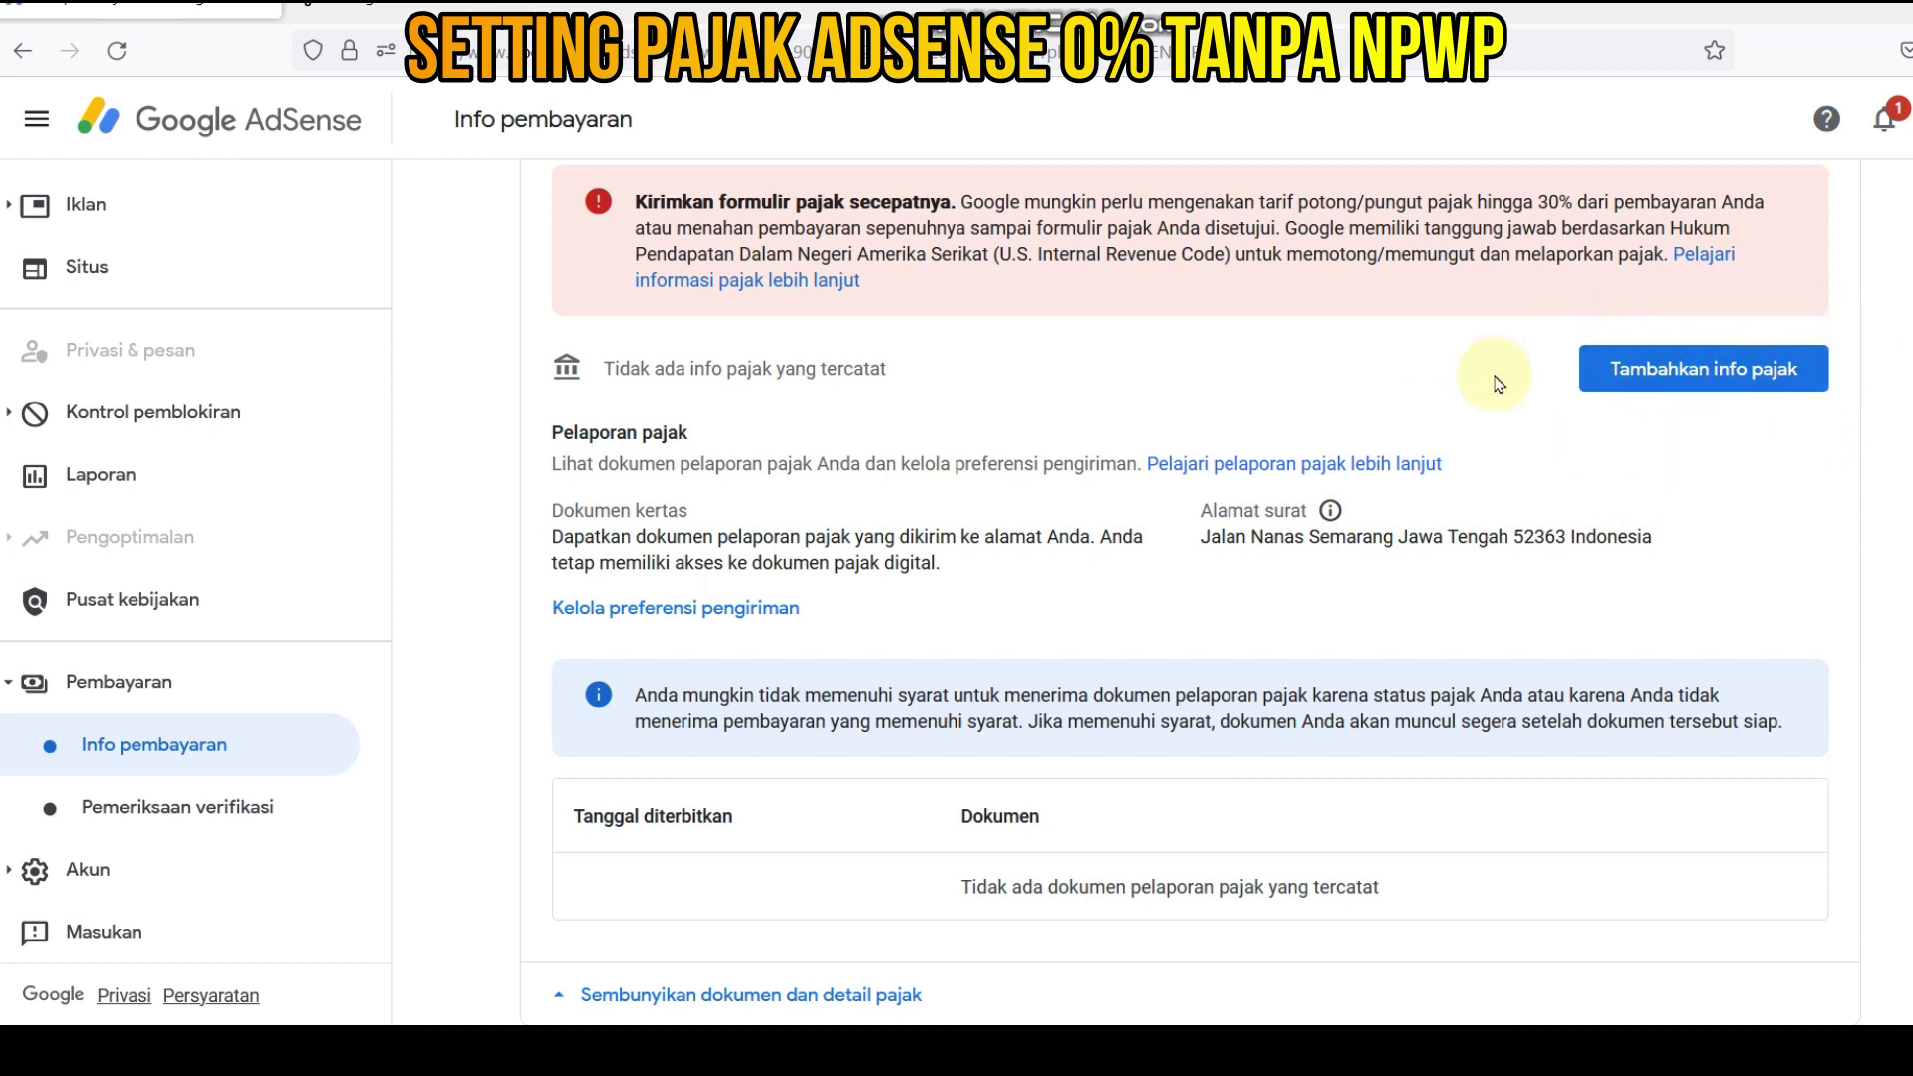
left_click(1689, 379)
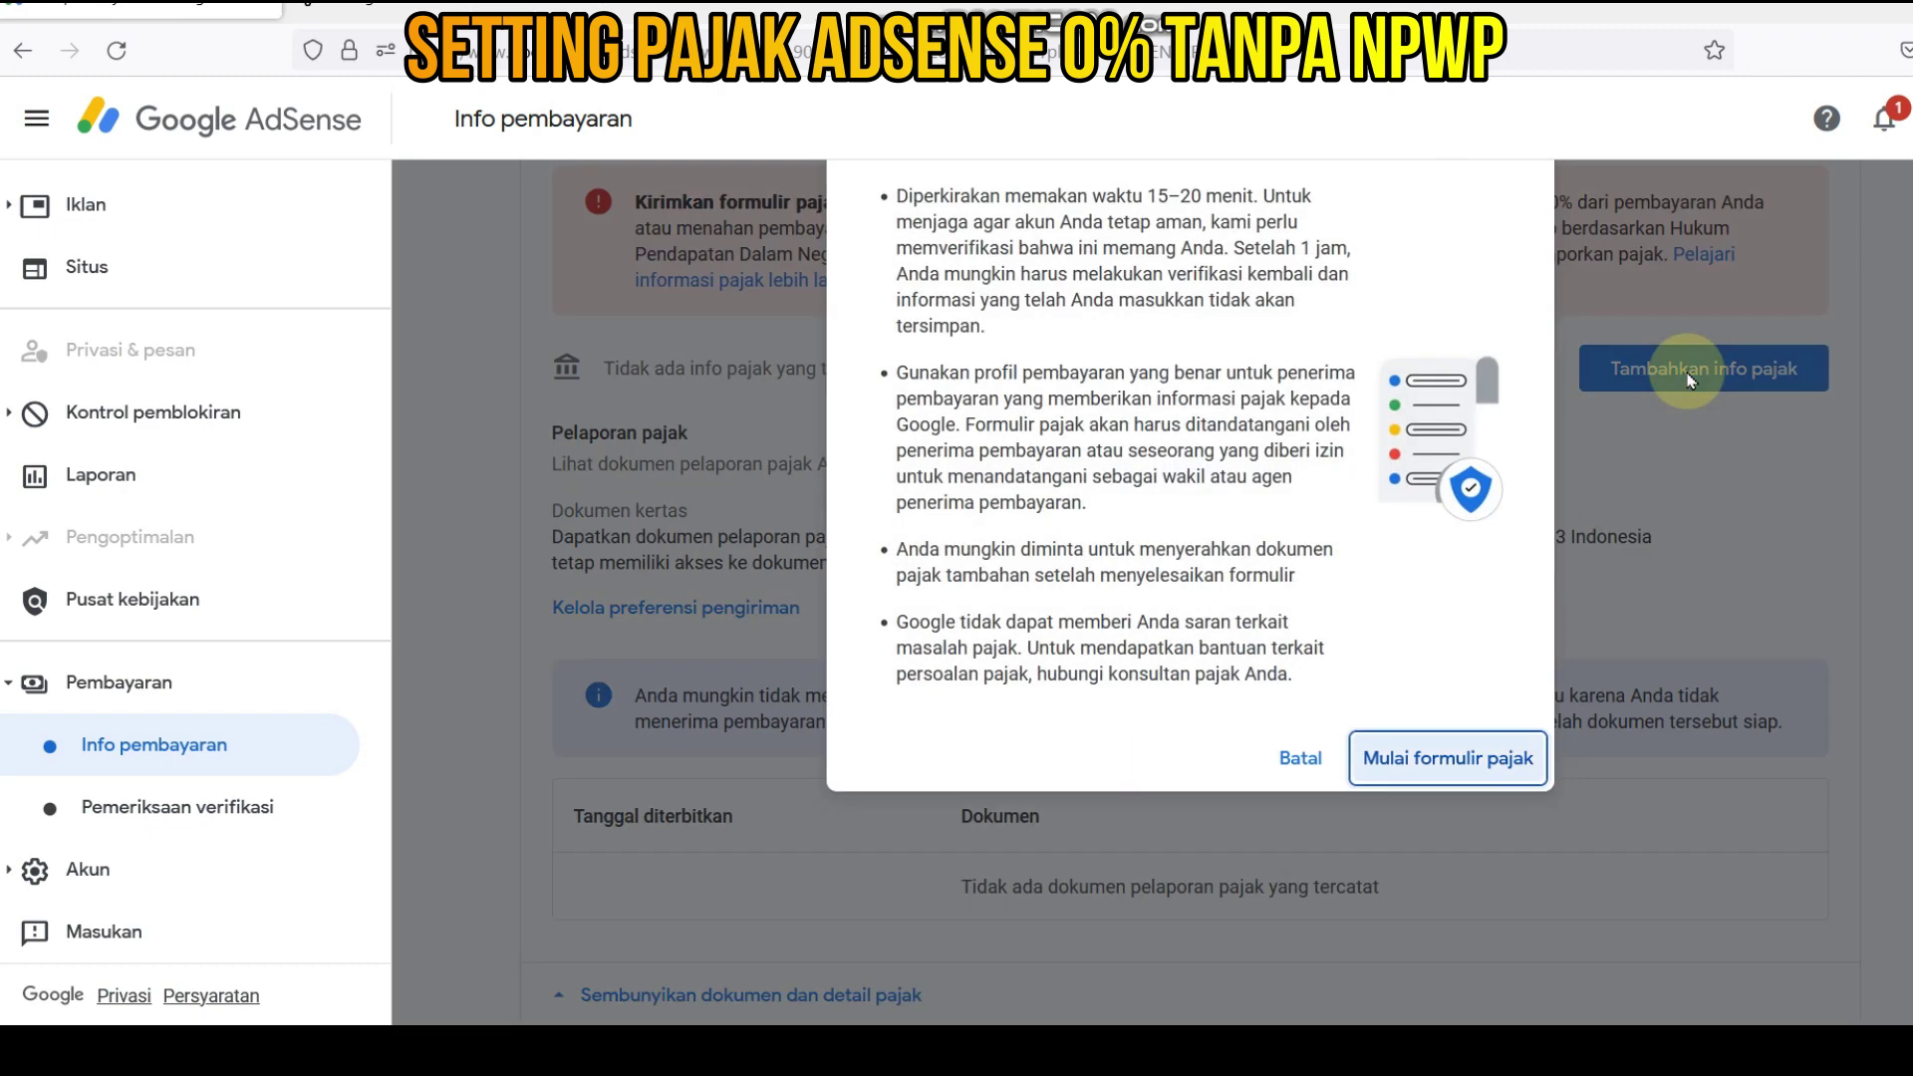
- Start the tax form and re-verify identity with the account password
left_click(1446, 763)
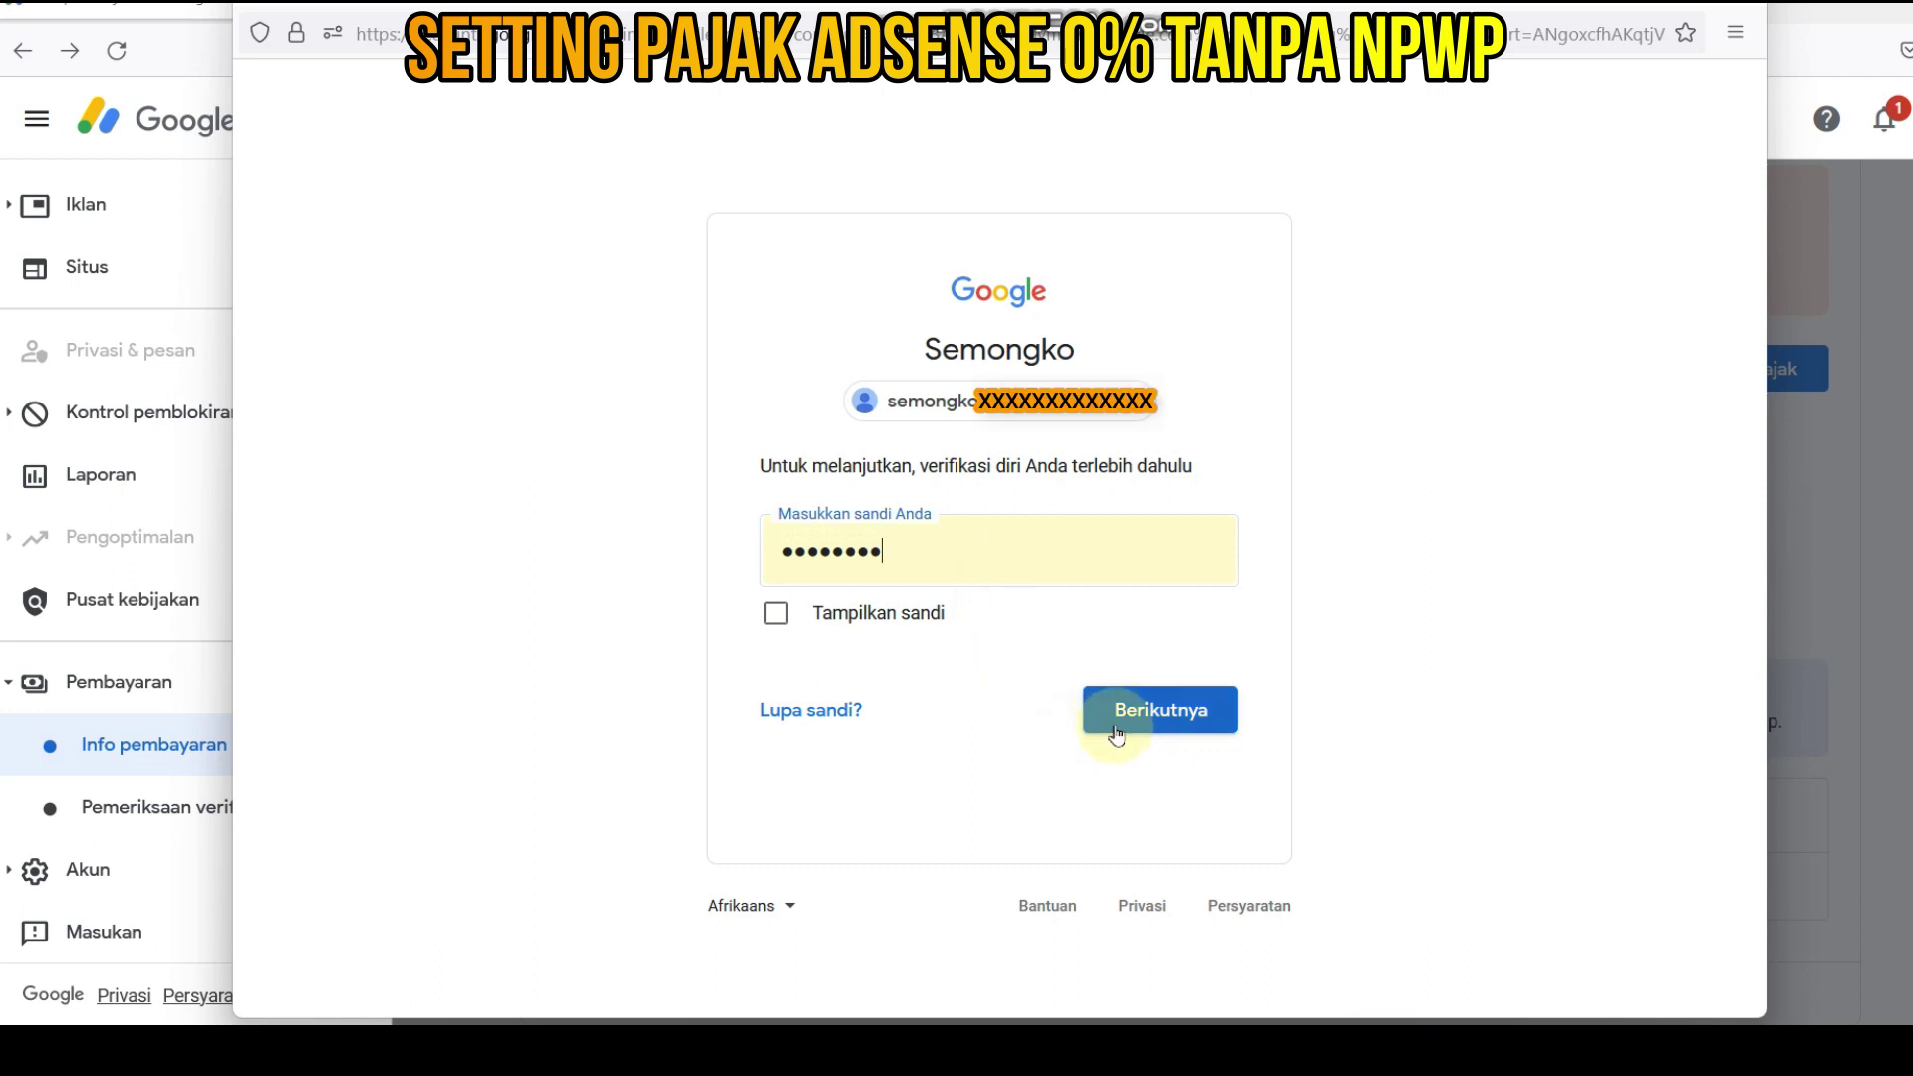
left_click(1135, 718)
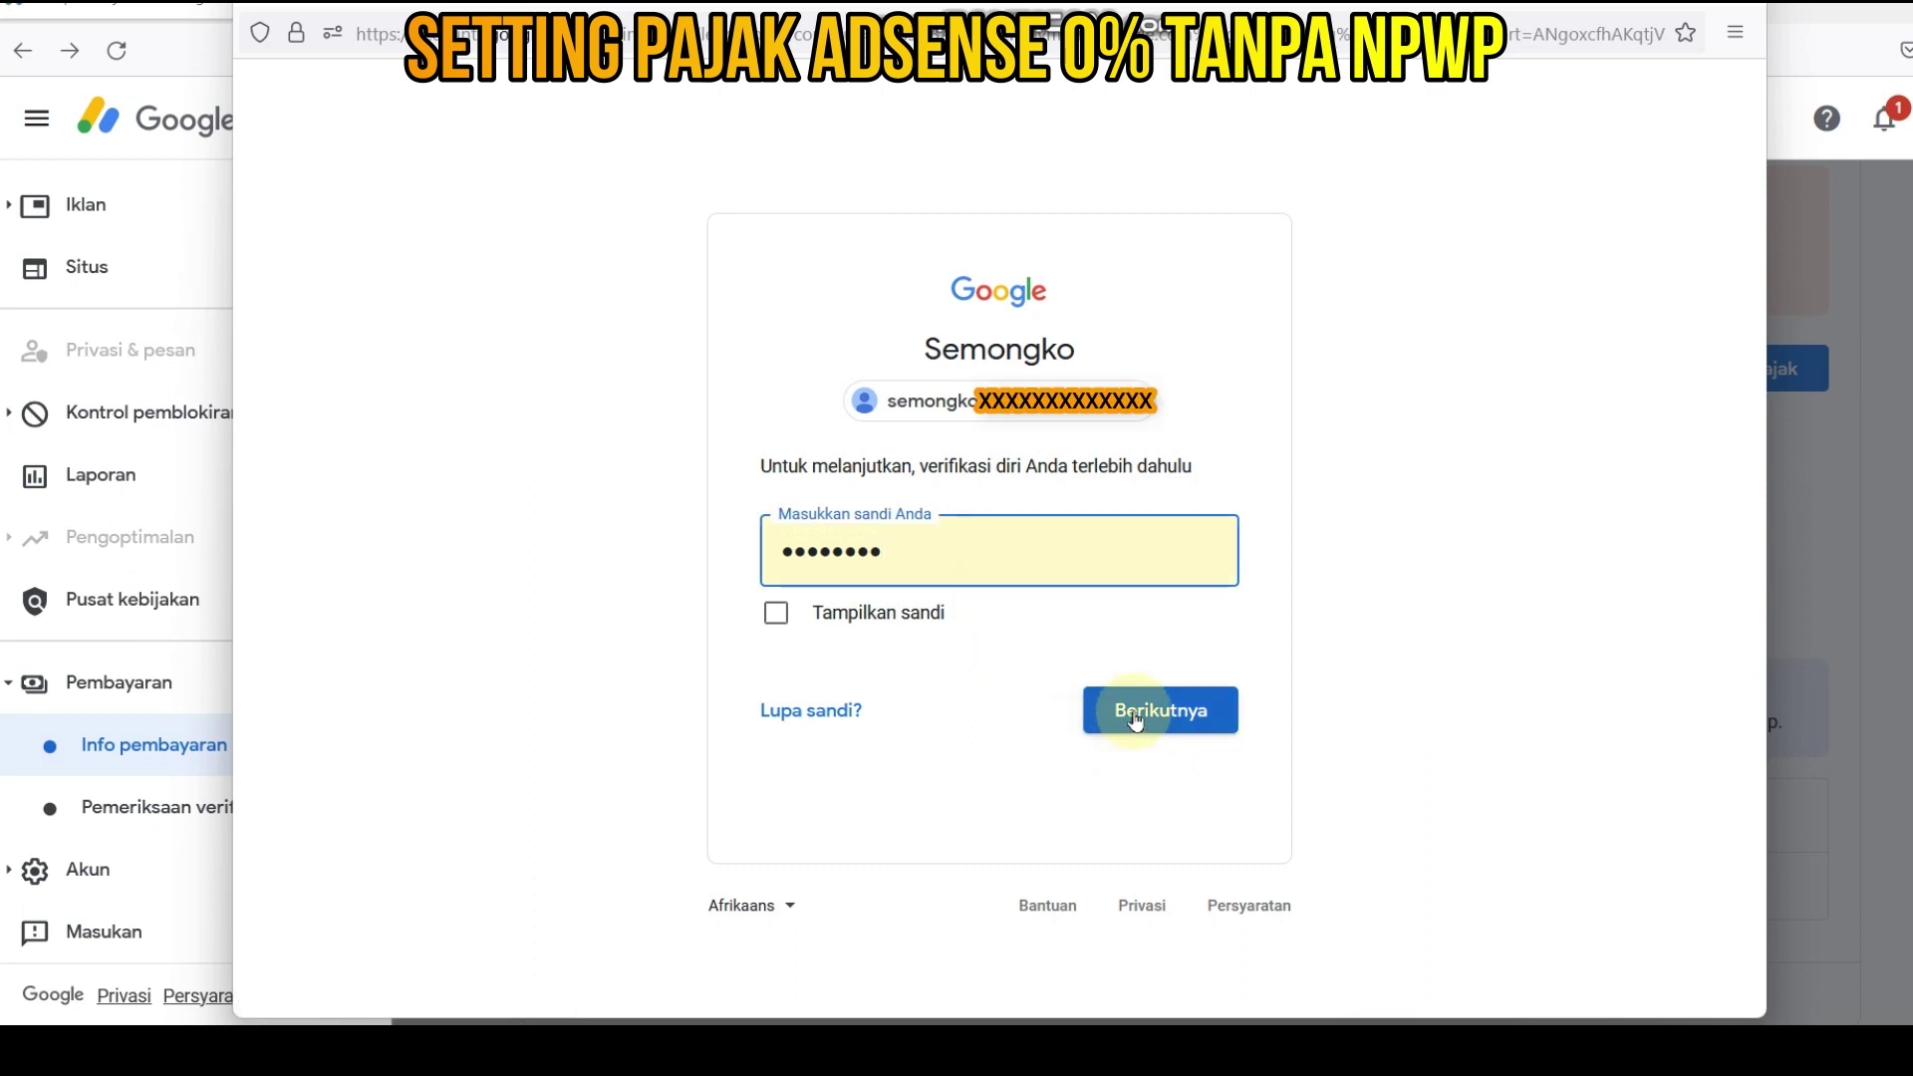
left_click(1135, 718)
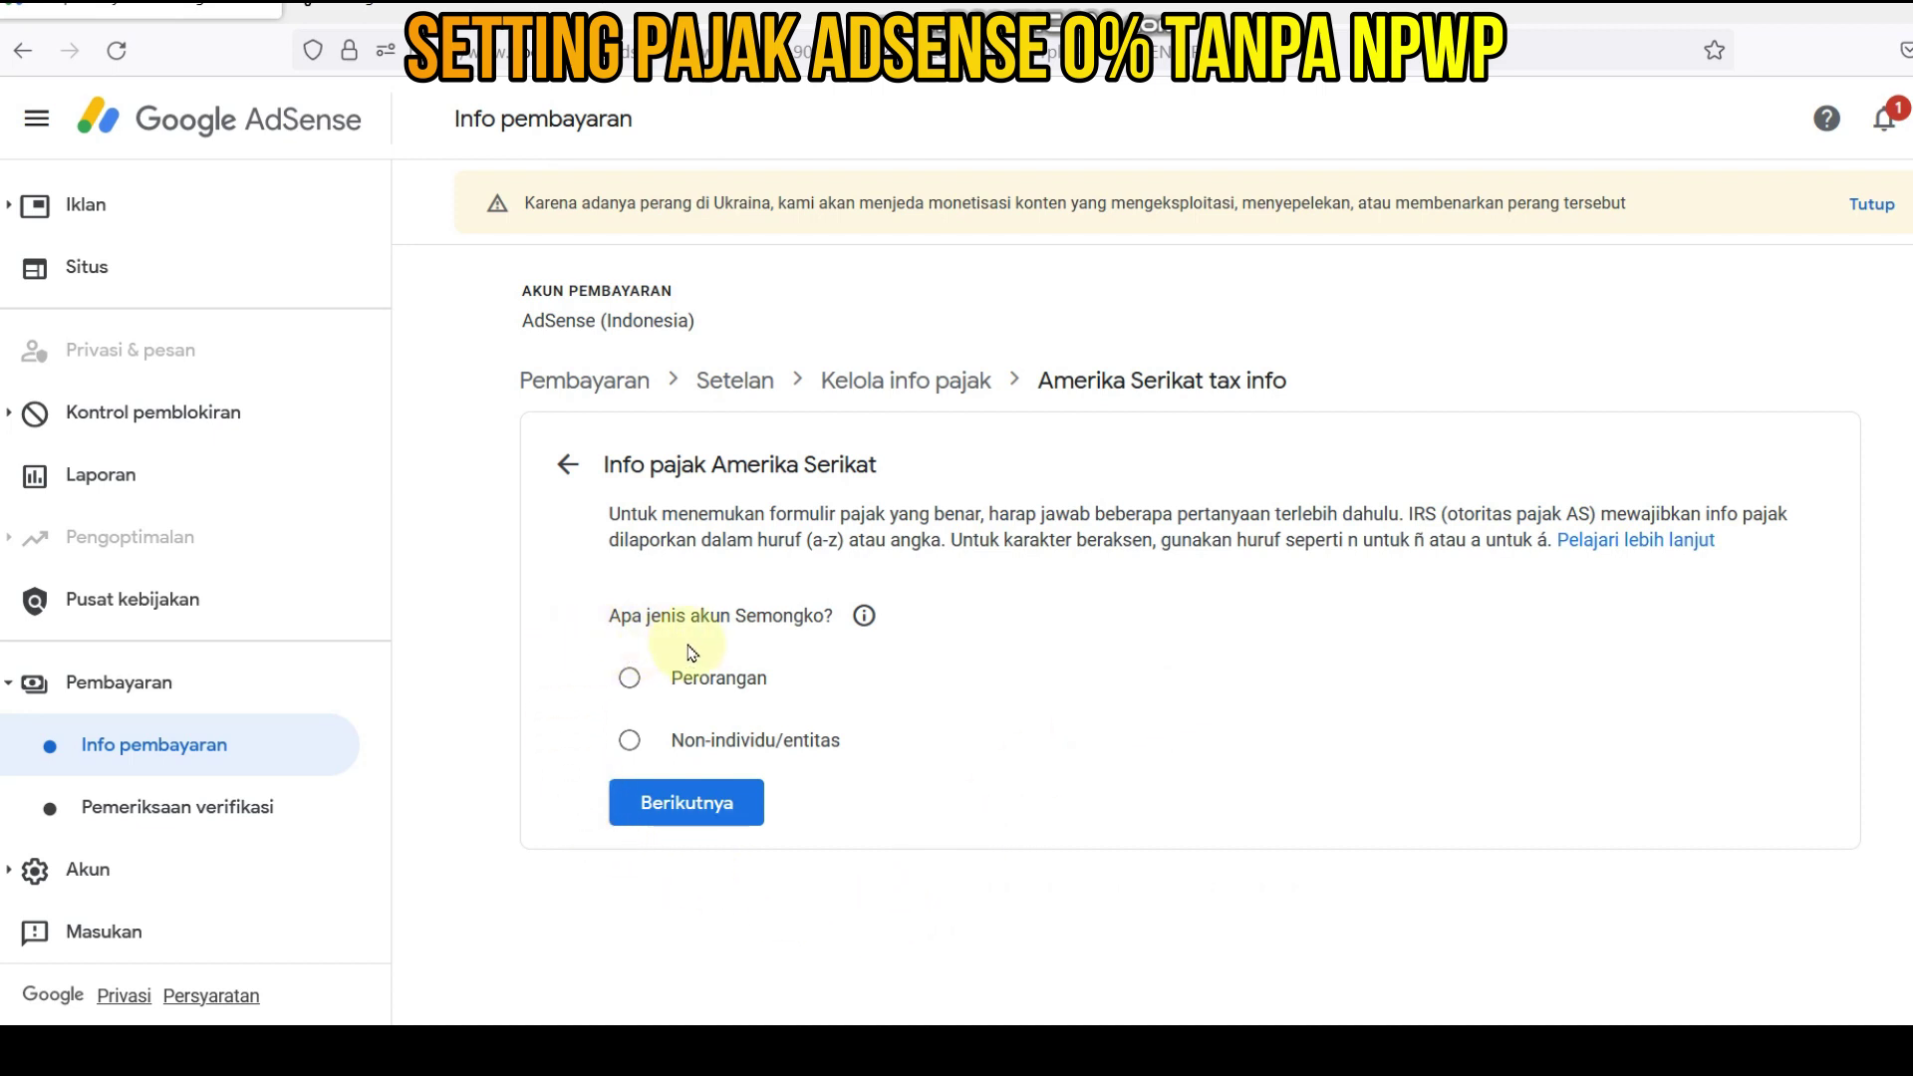
- Answer Perorangan as account type and Tidak for US citizen/resident, then choose form W-8BEN
left_click(631, 681)
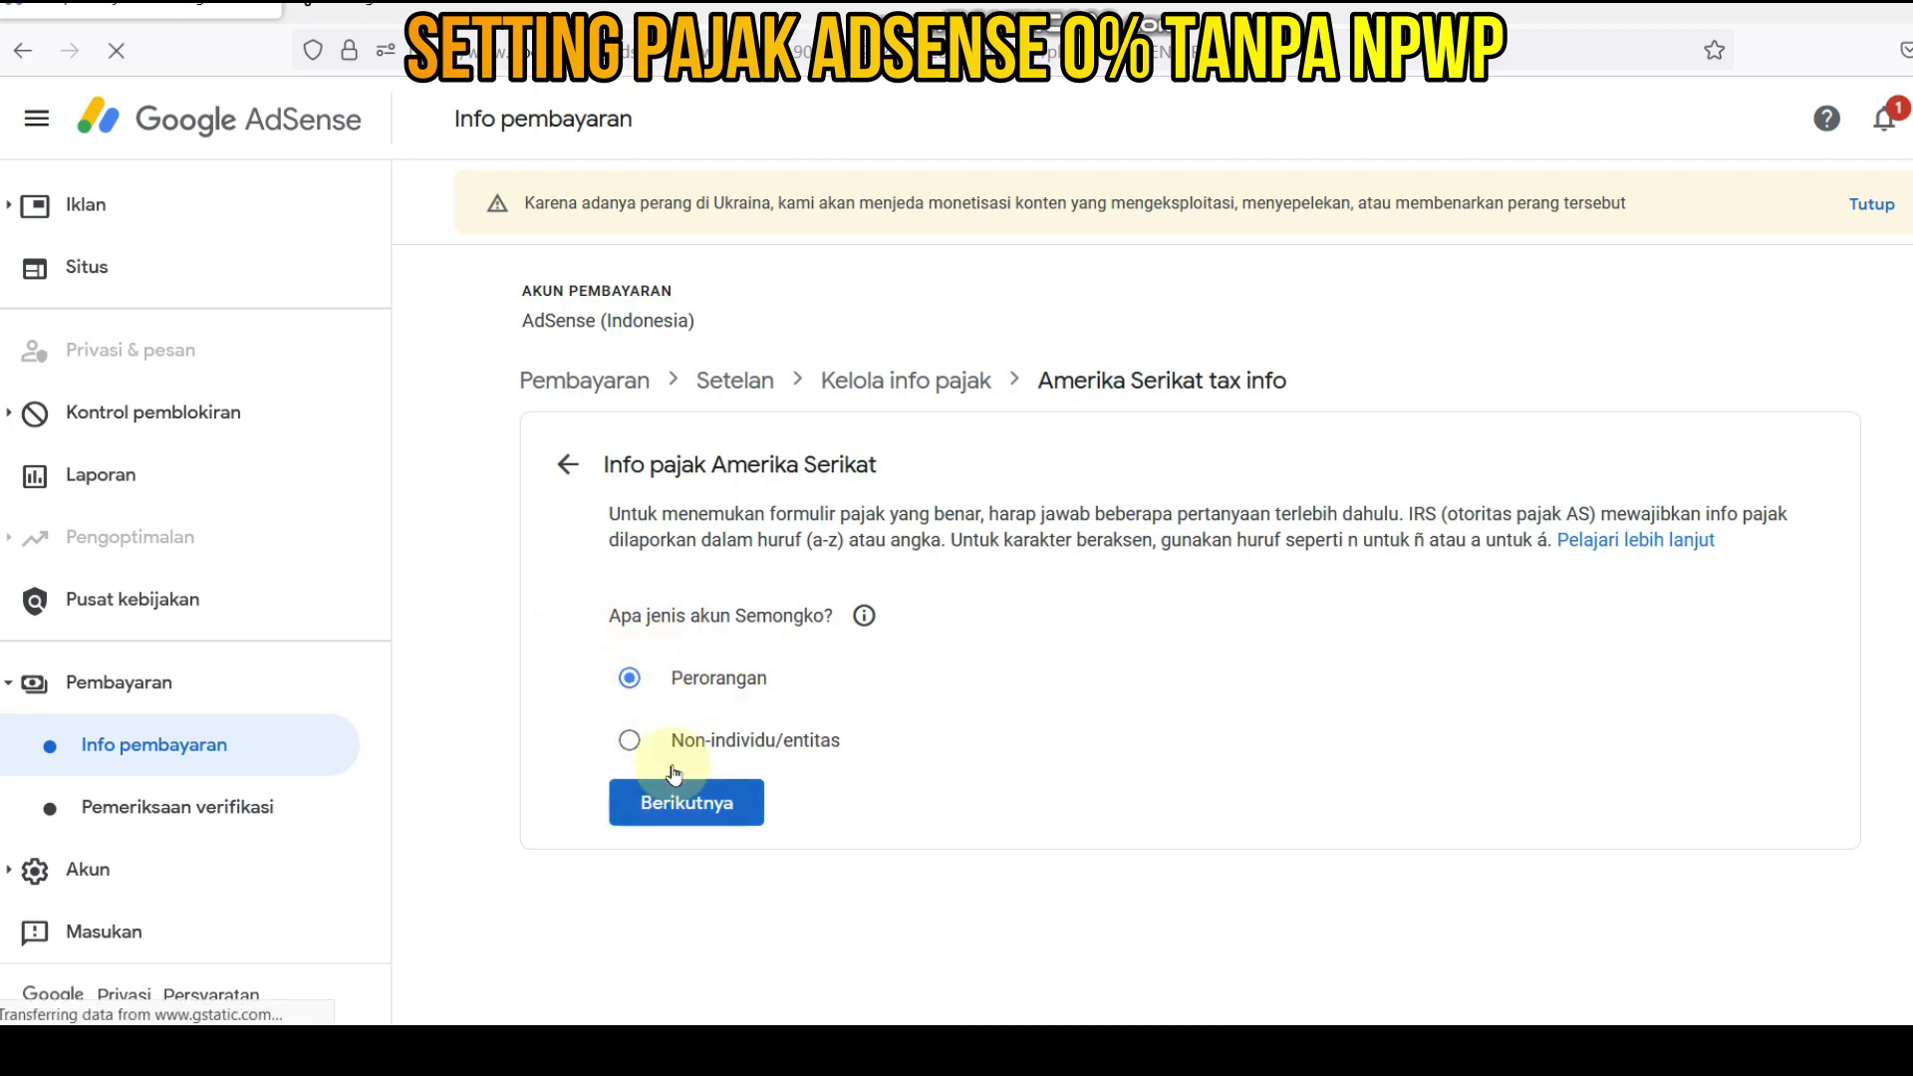
left_click(693, 813)
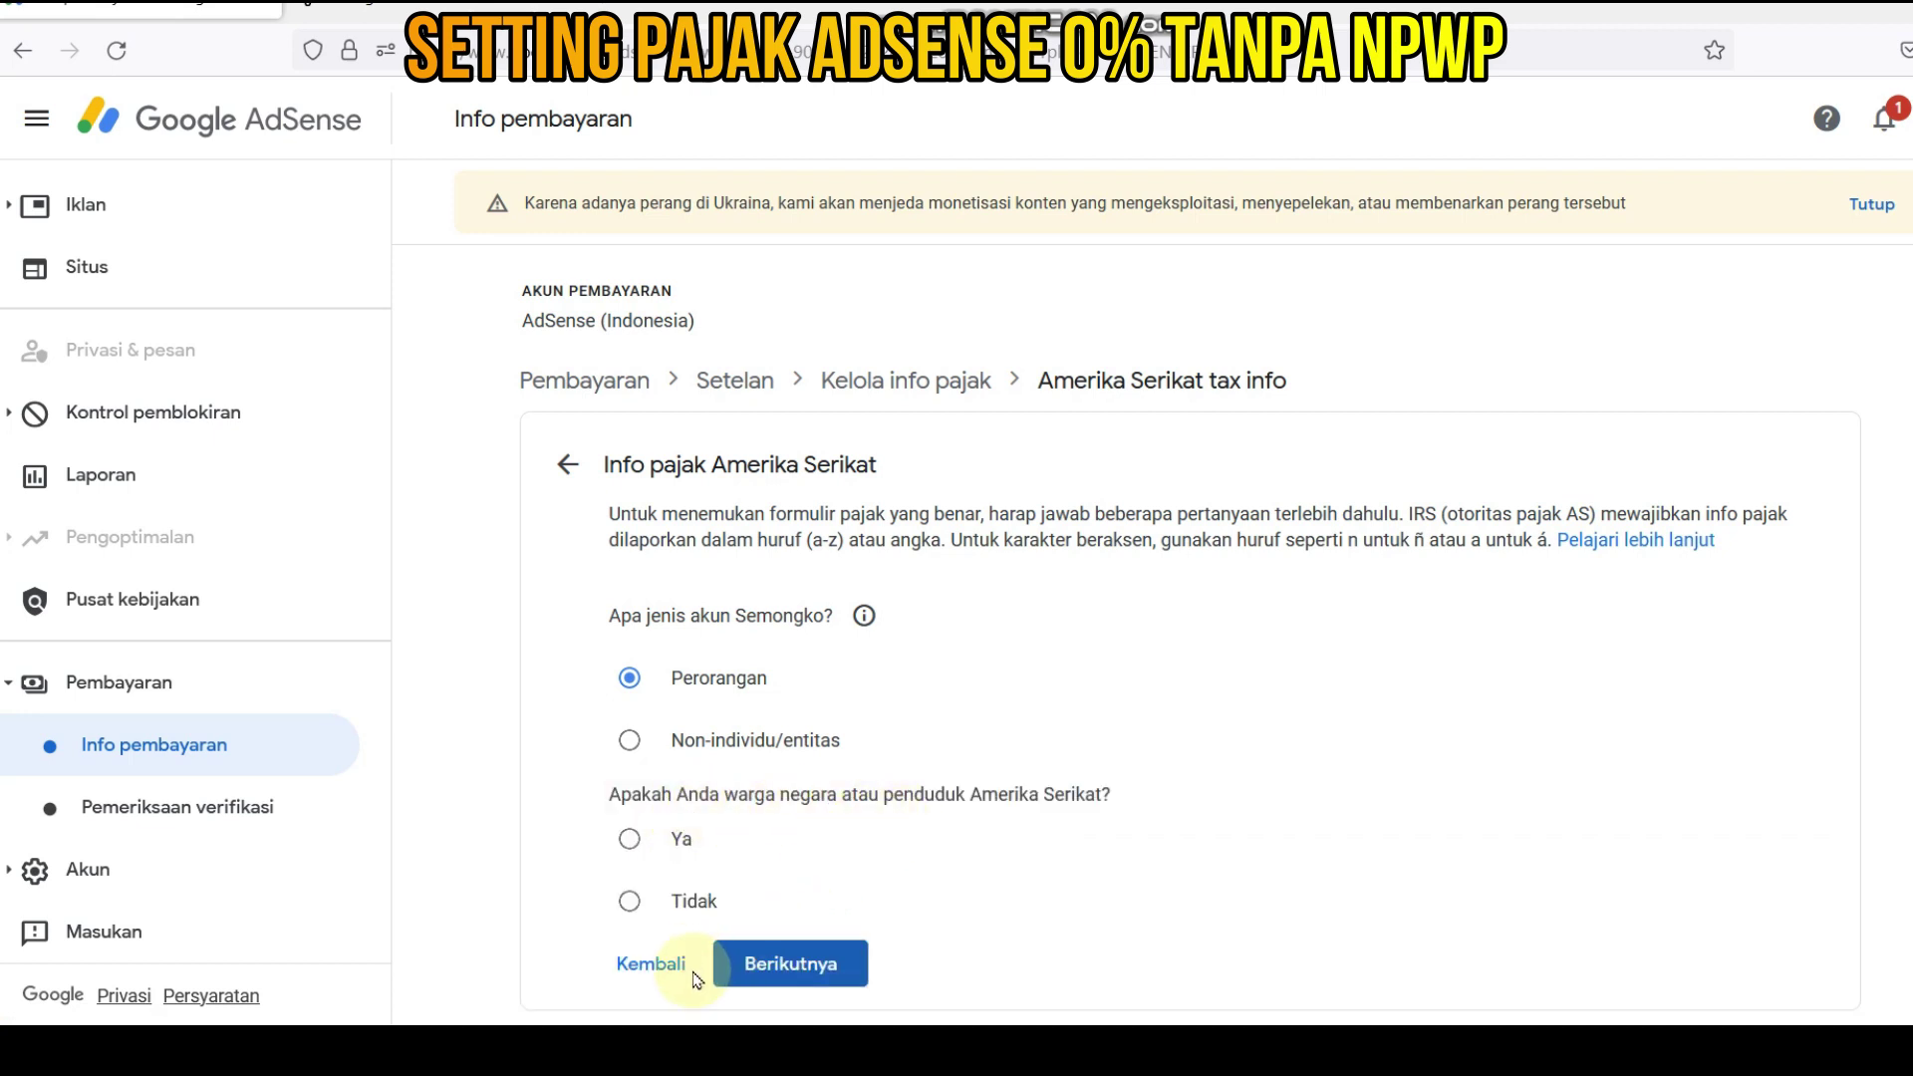
left_click(631, 902)
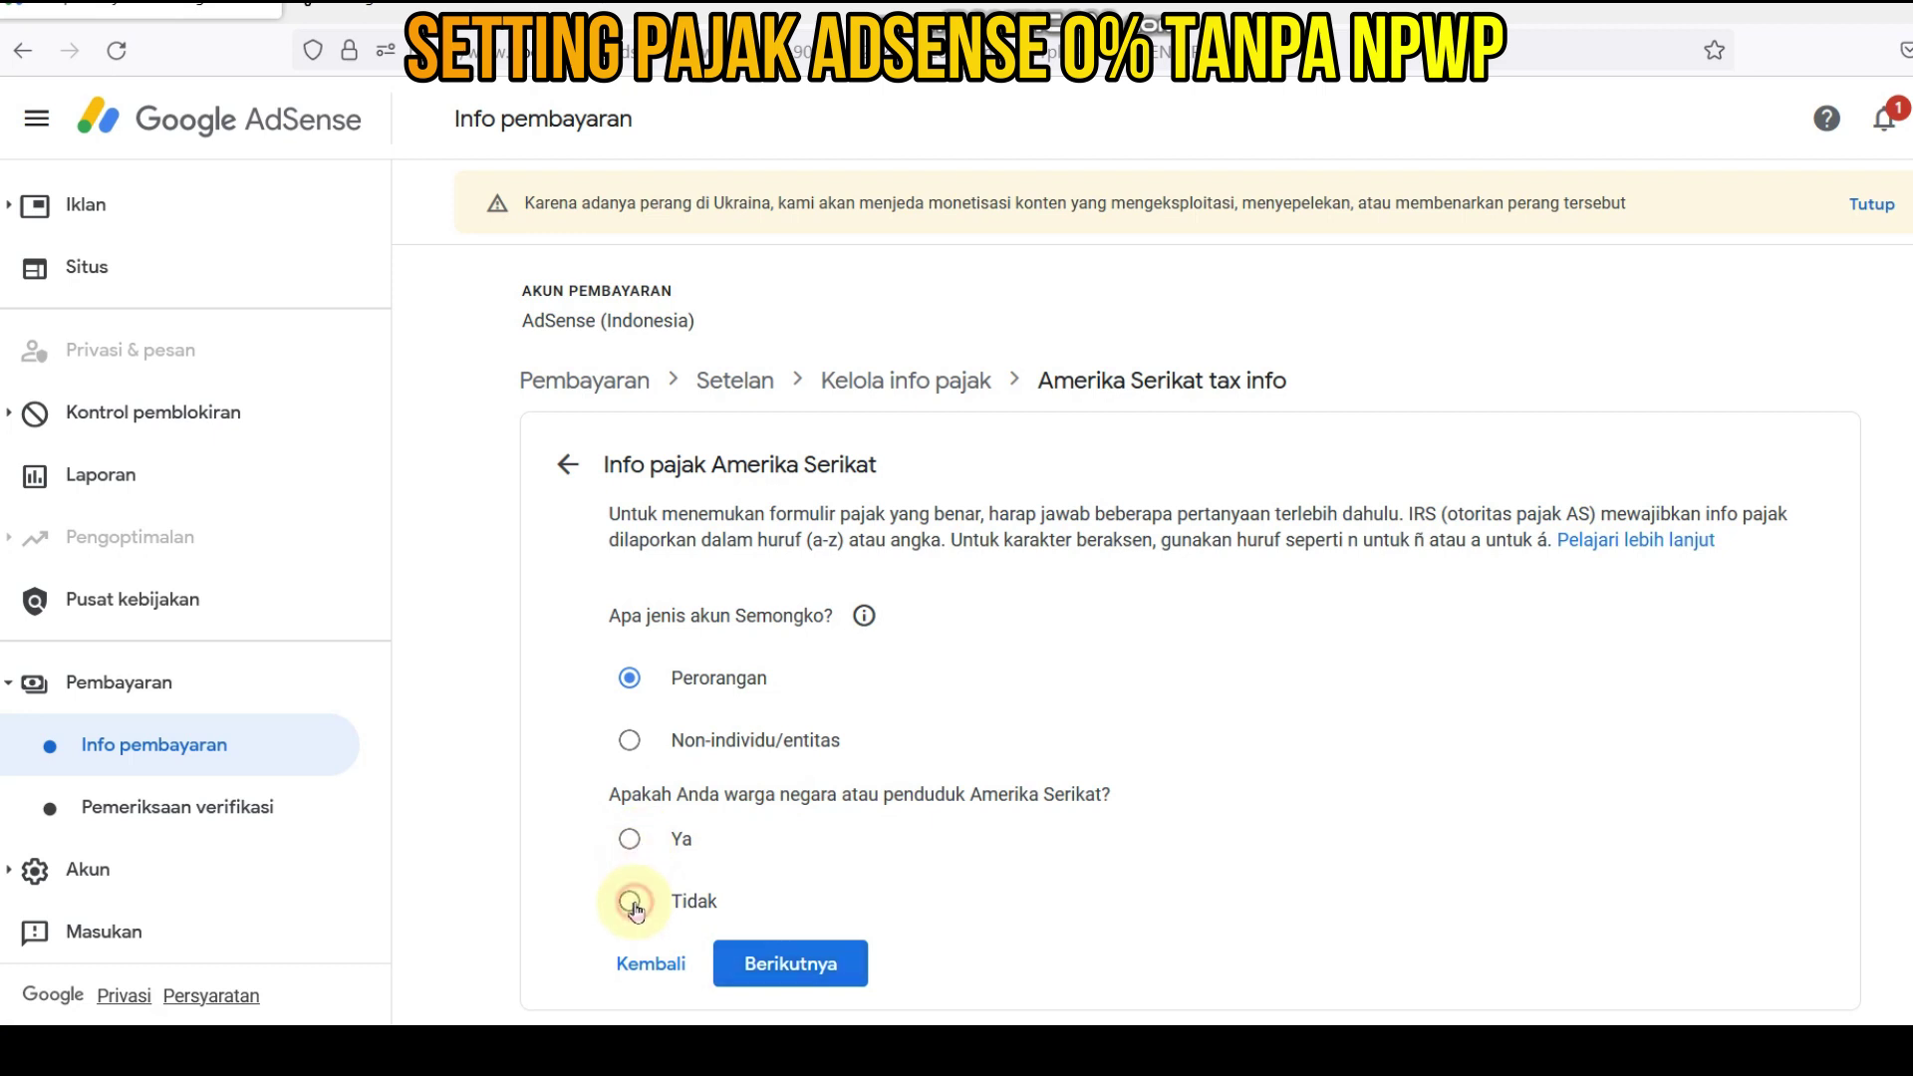
left_click(792, 966)
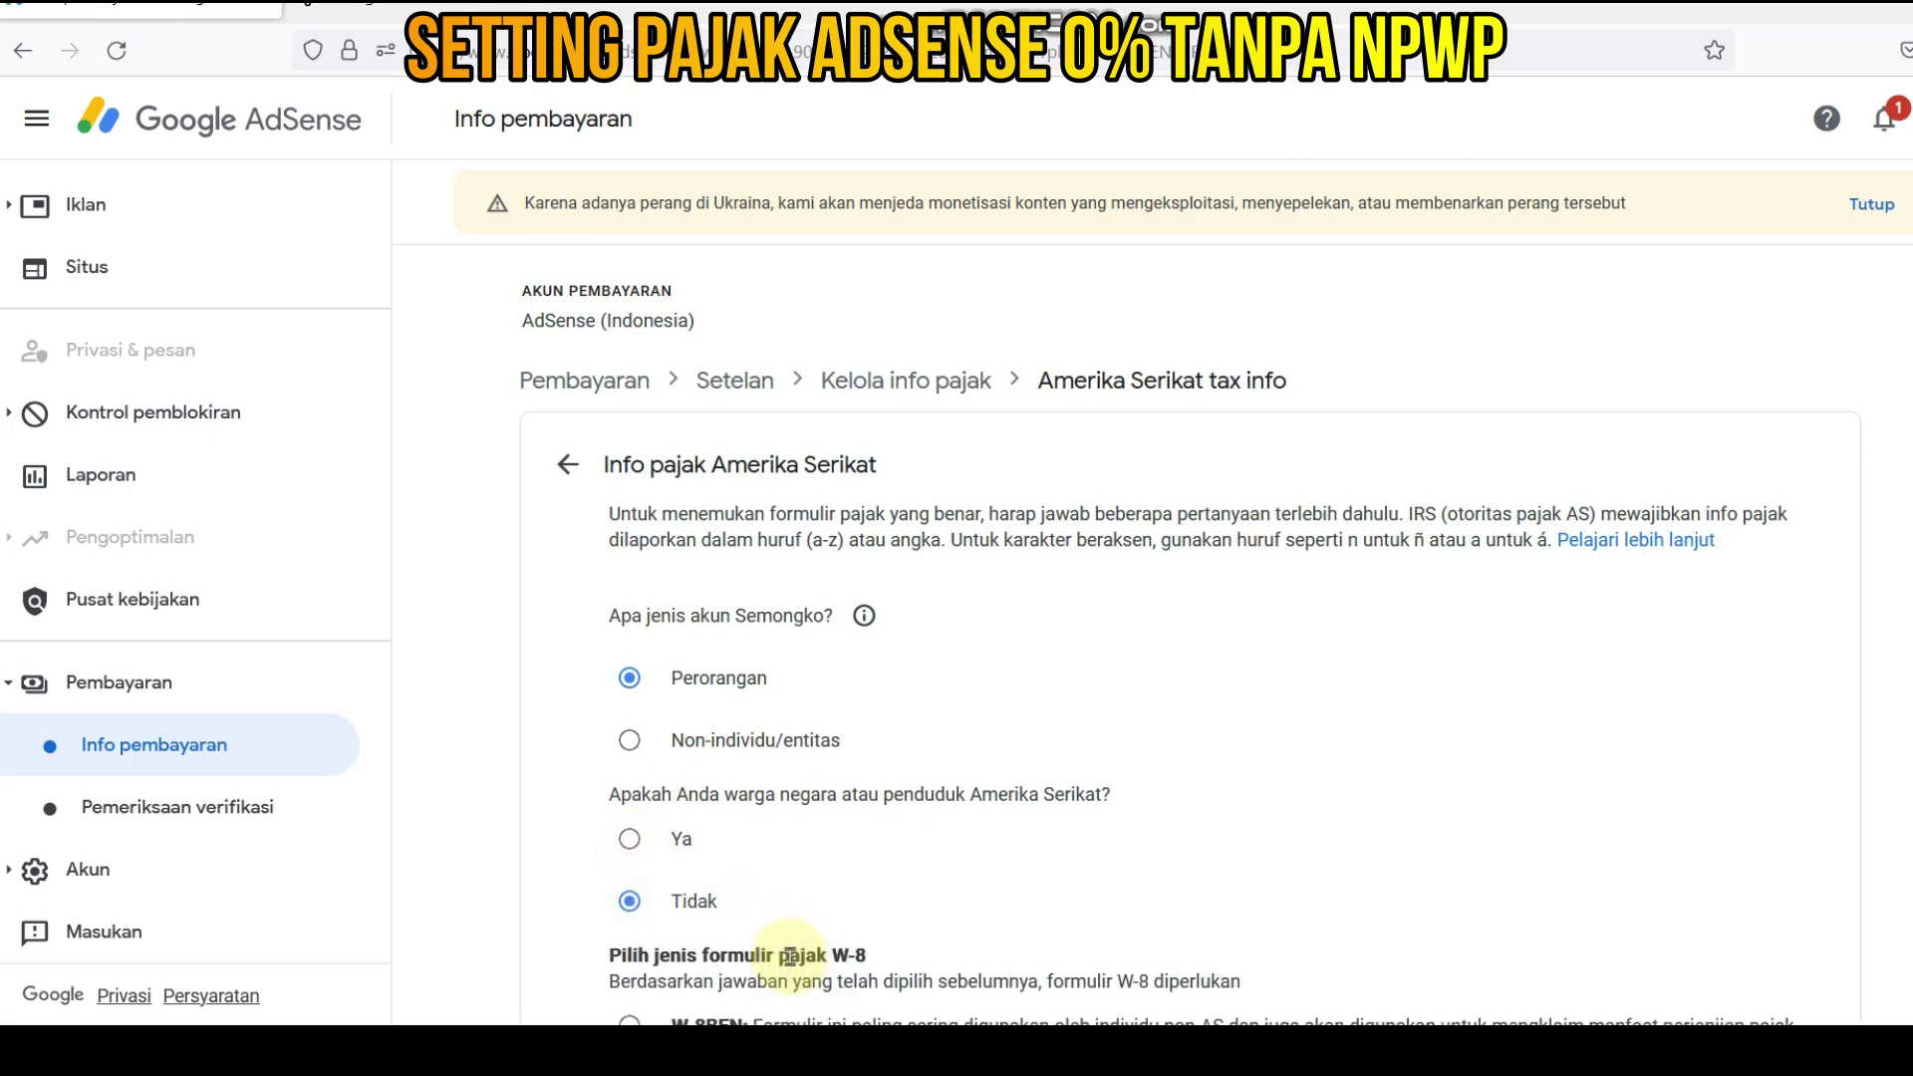
scroll(999, 879, "down", 2)
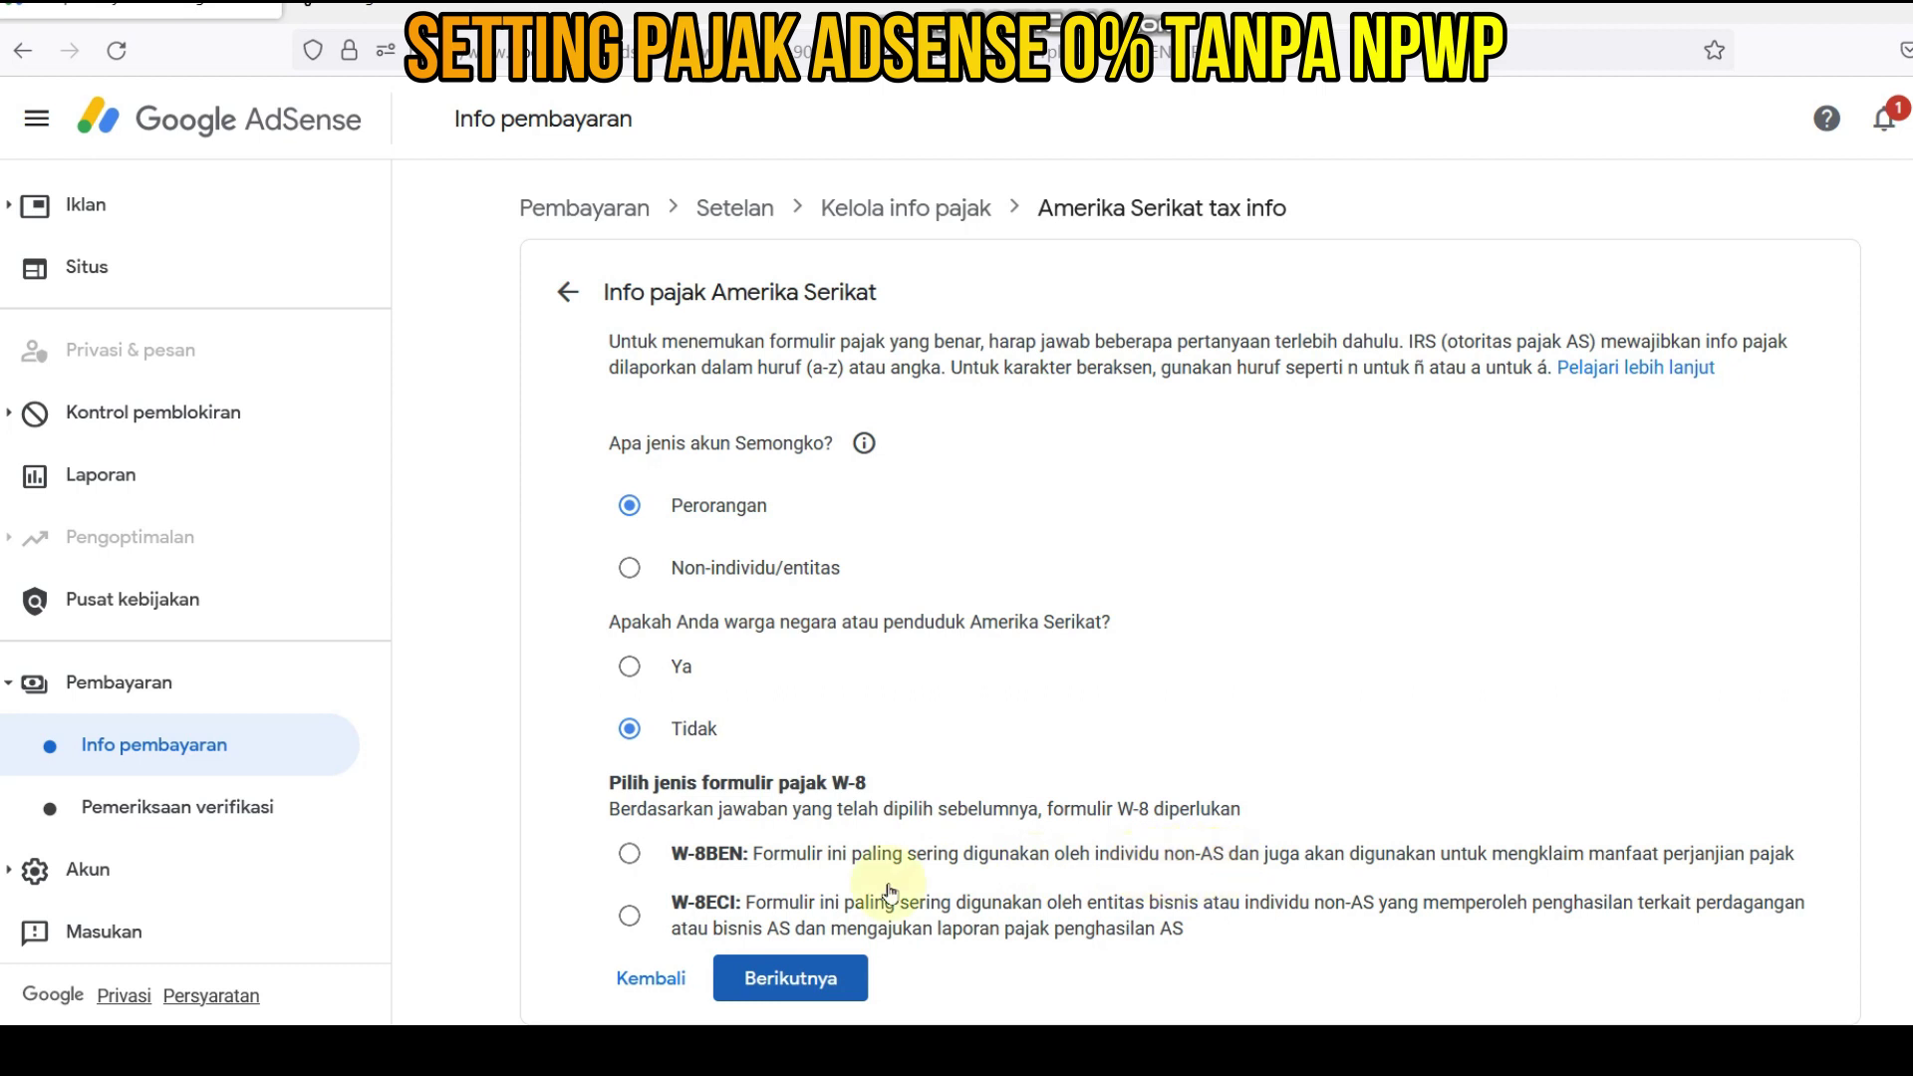
left_click(630, 855)
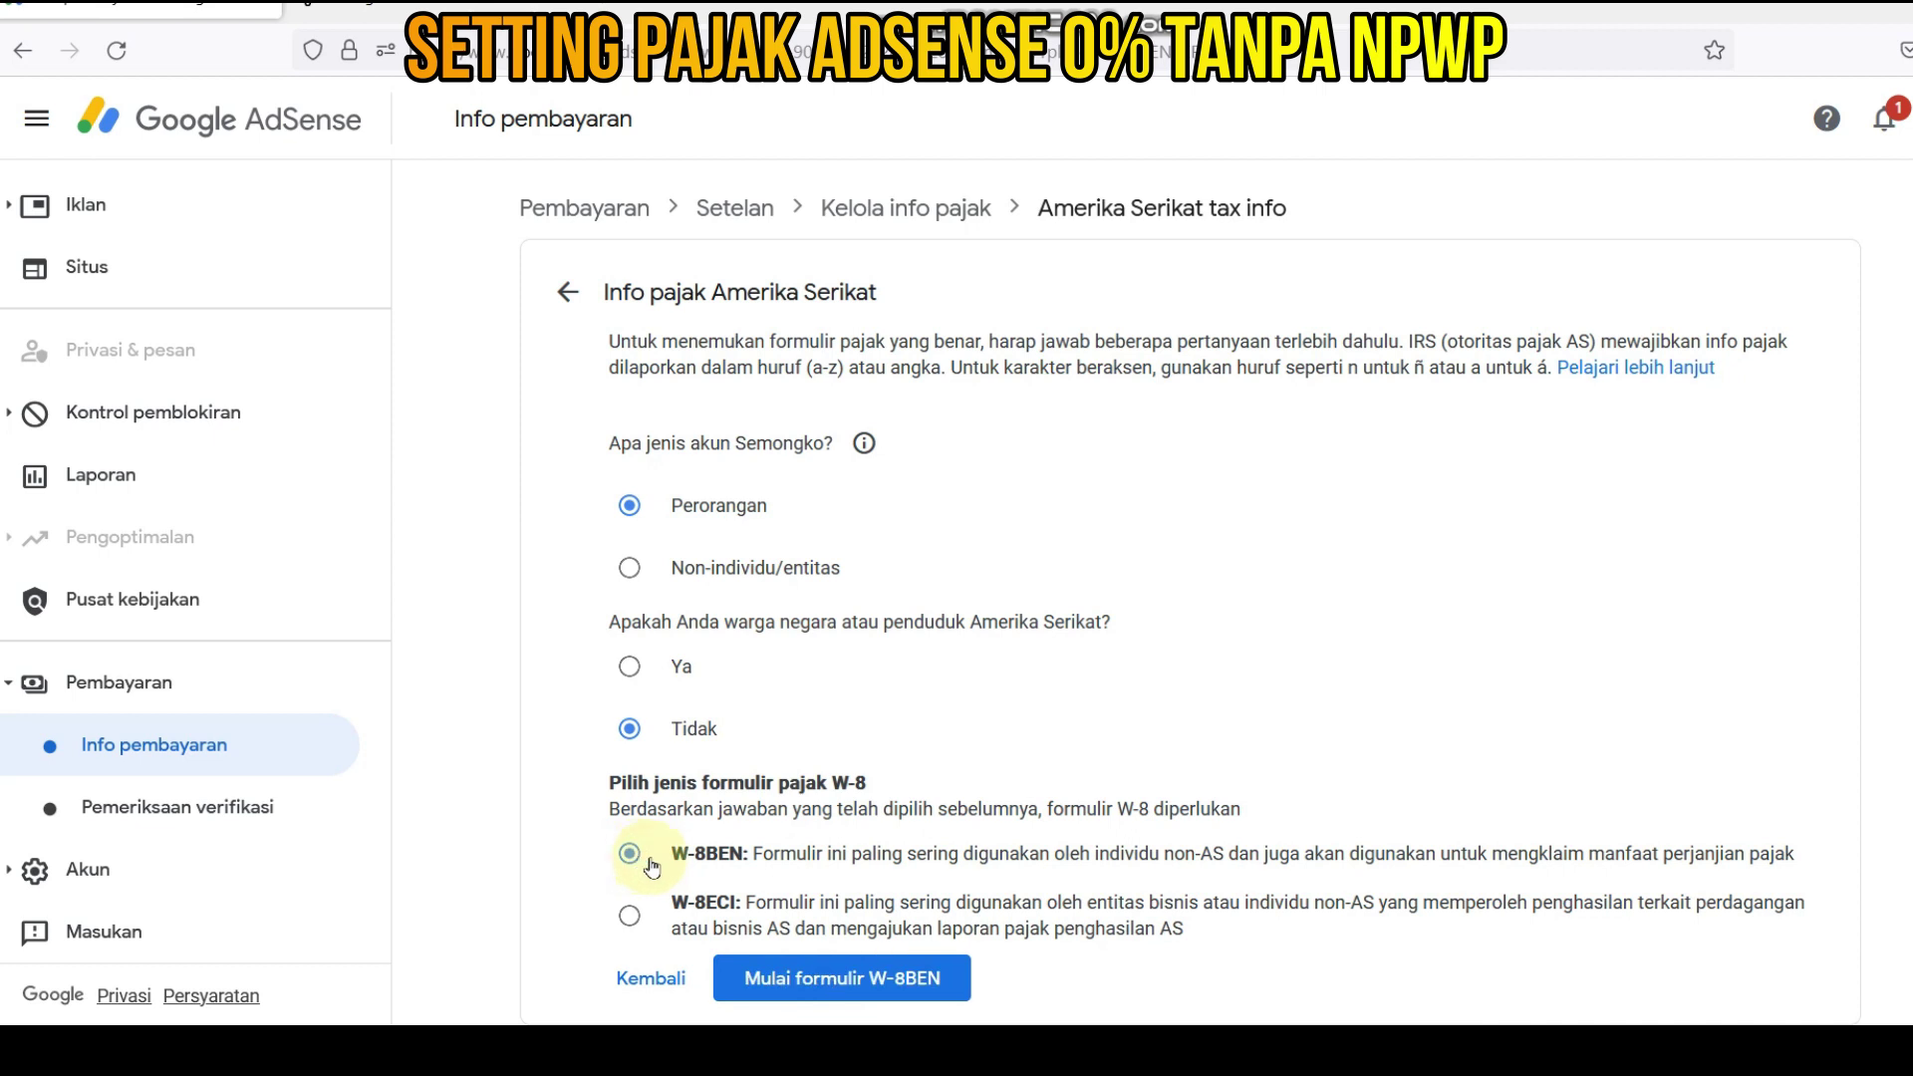
- Start the W-8BEN form and set the citizenship country to Indonesia
left_click(894, 999)
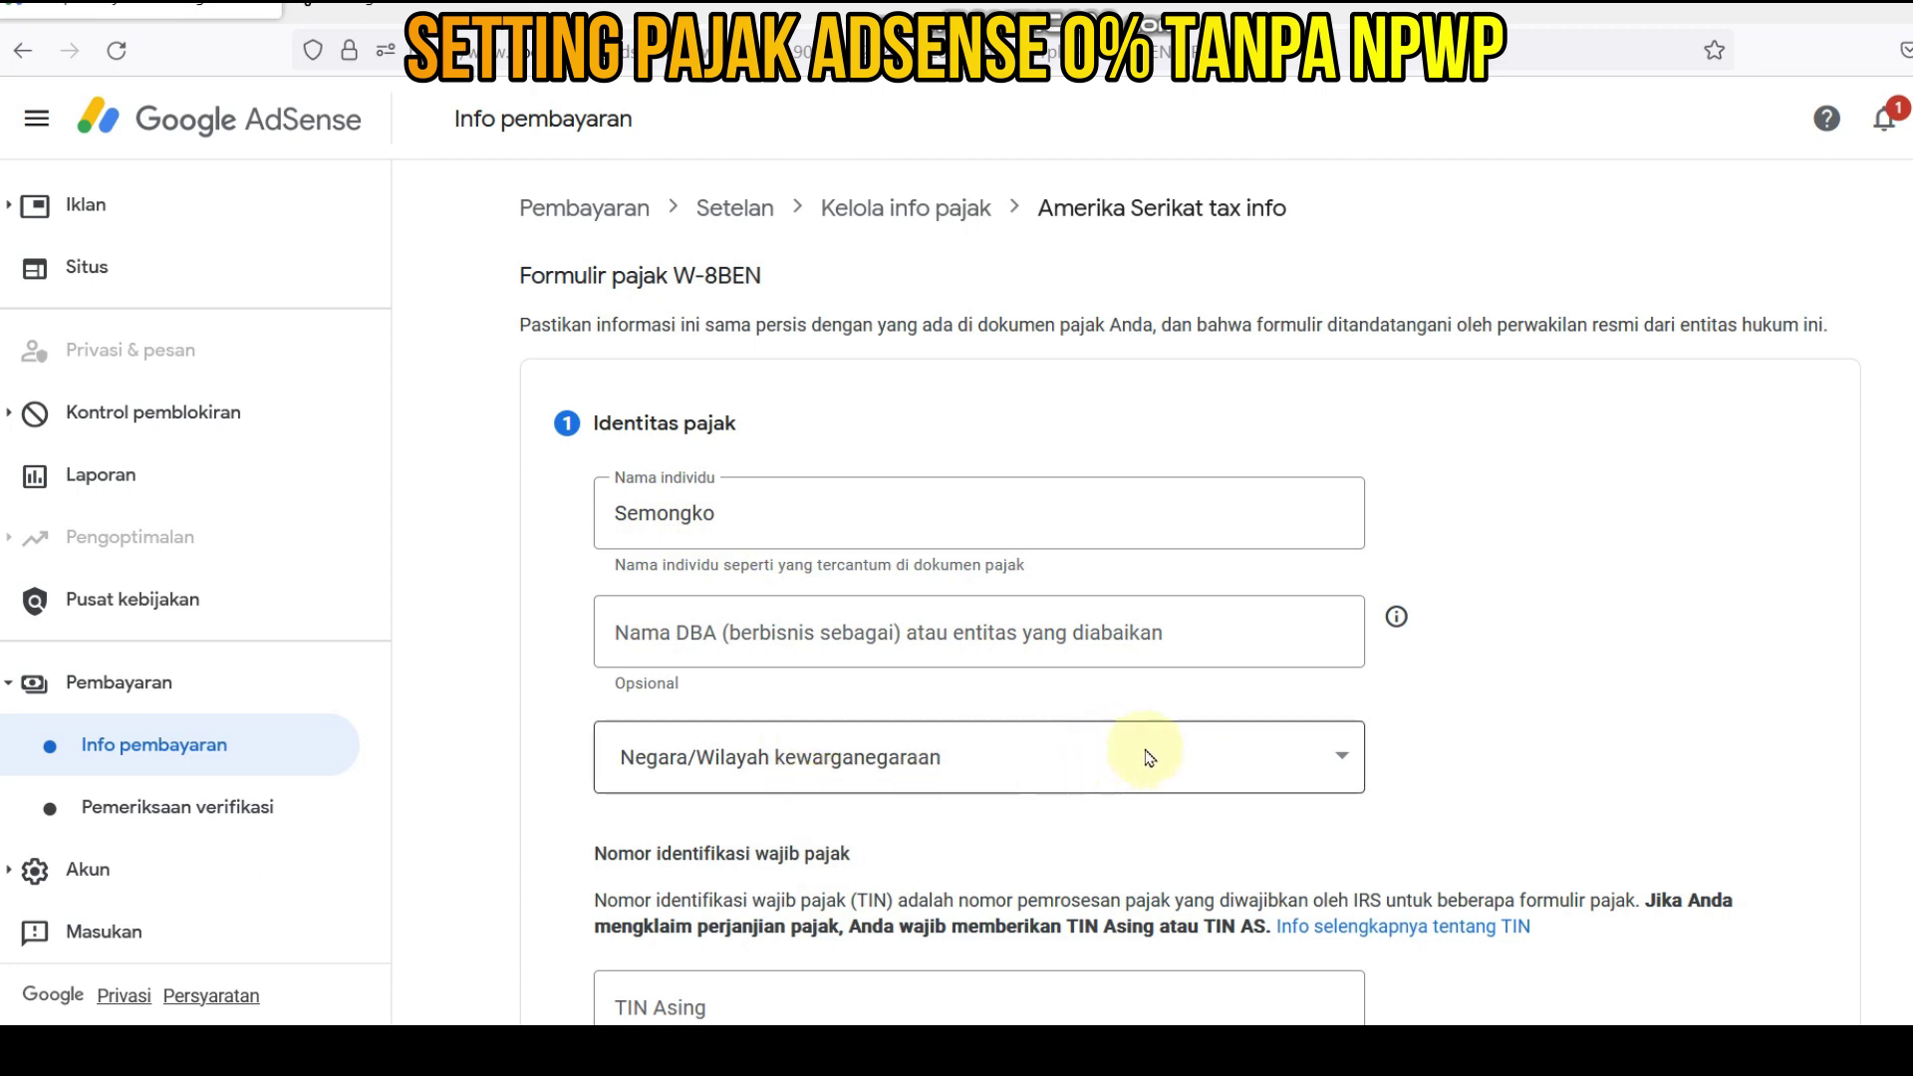
left_click(1344, 760)
scroll(817, 578, "down", 15)
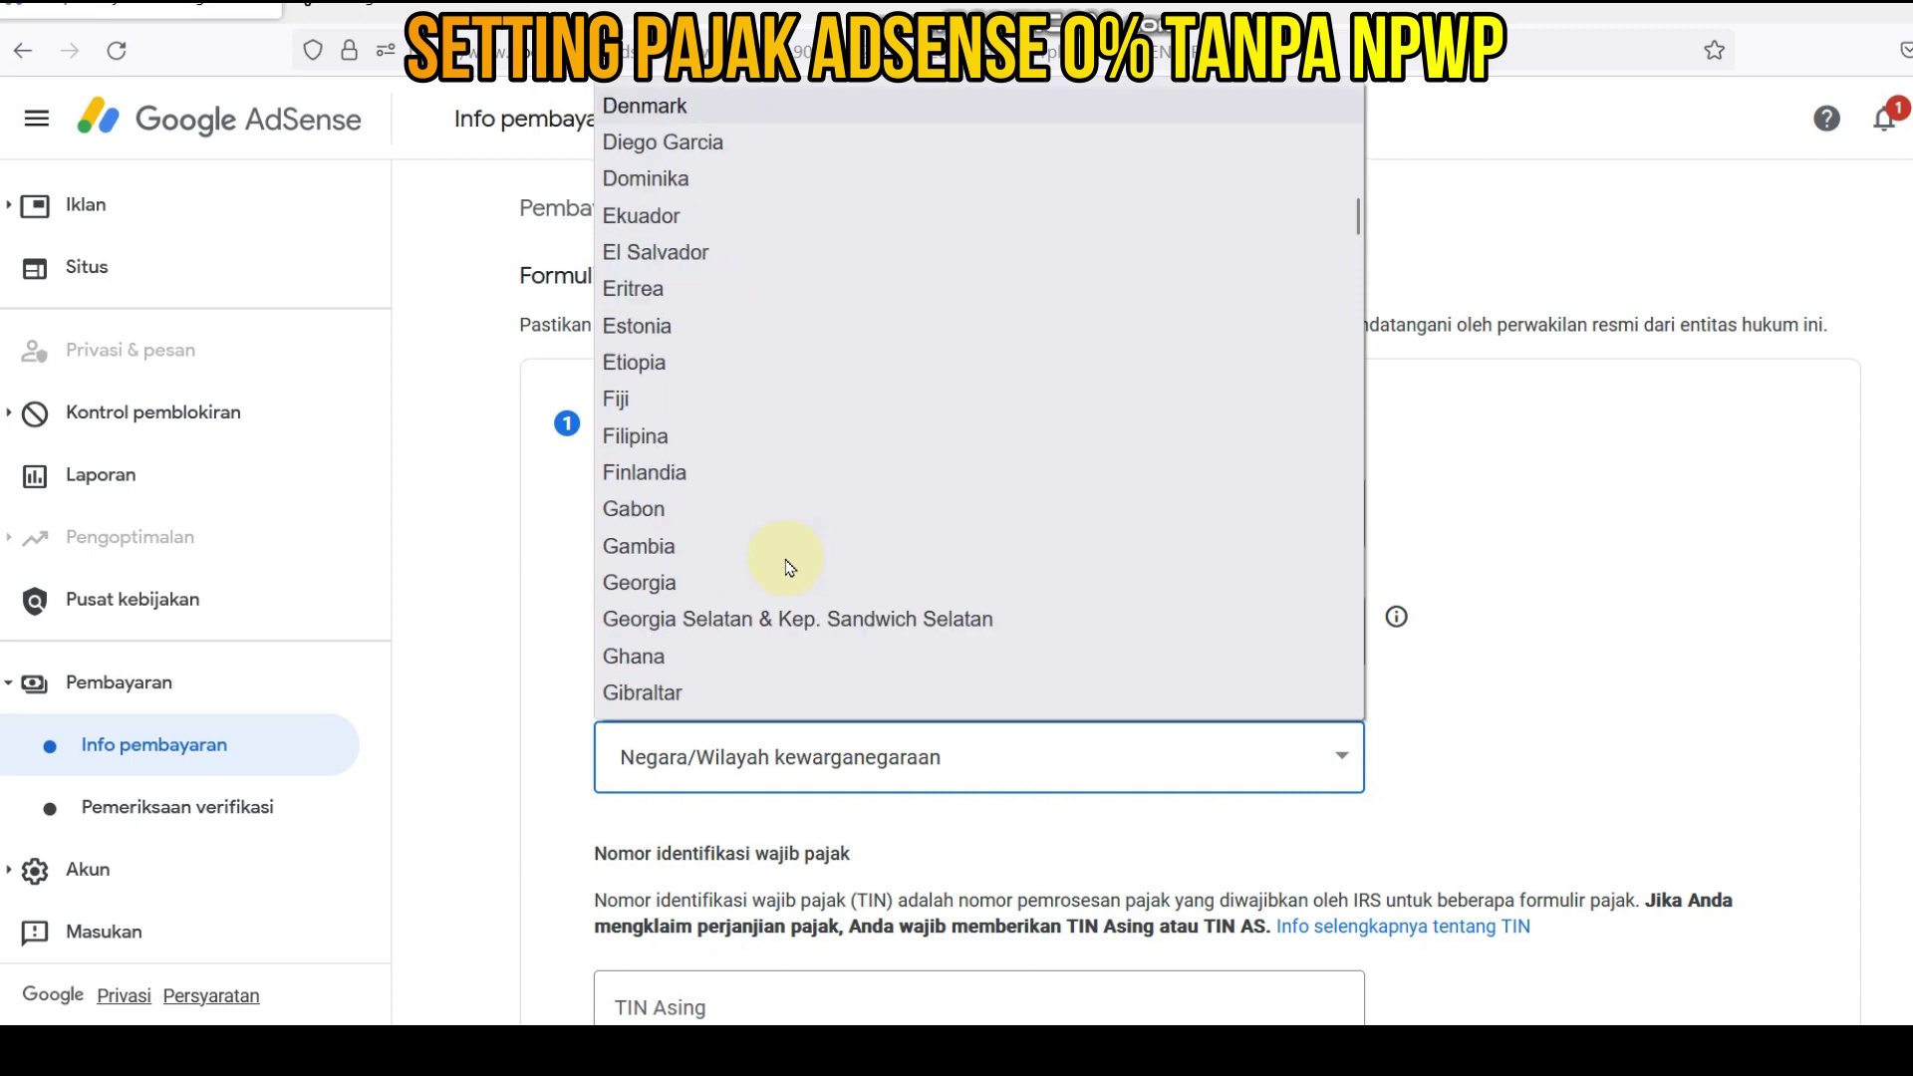
scroll(787, 563, "down", 6)
left_click(724, 666)
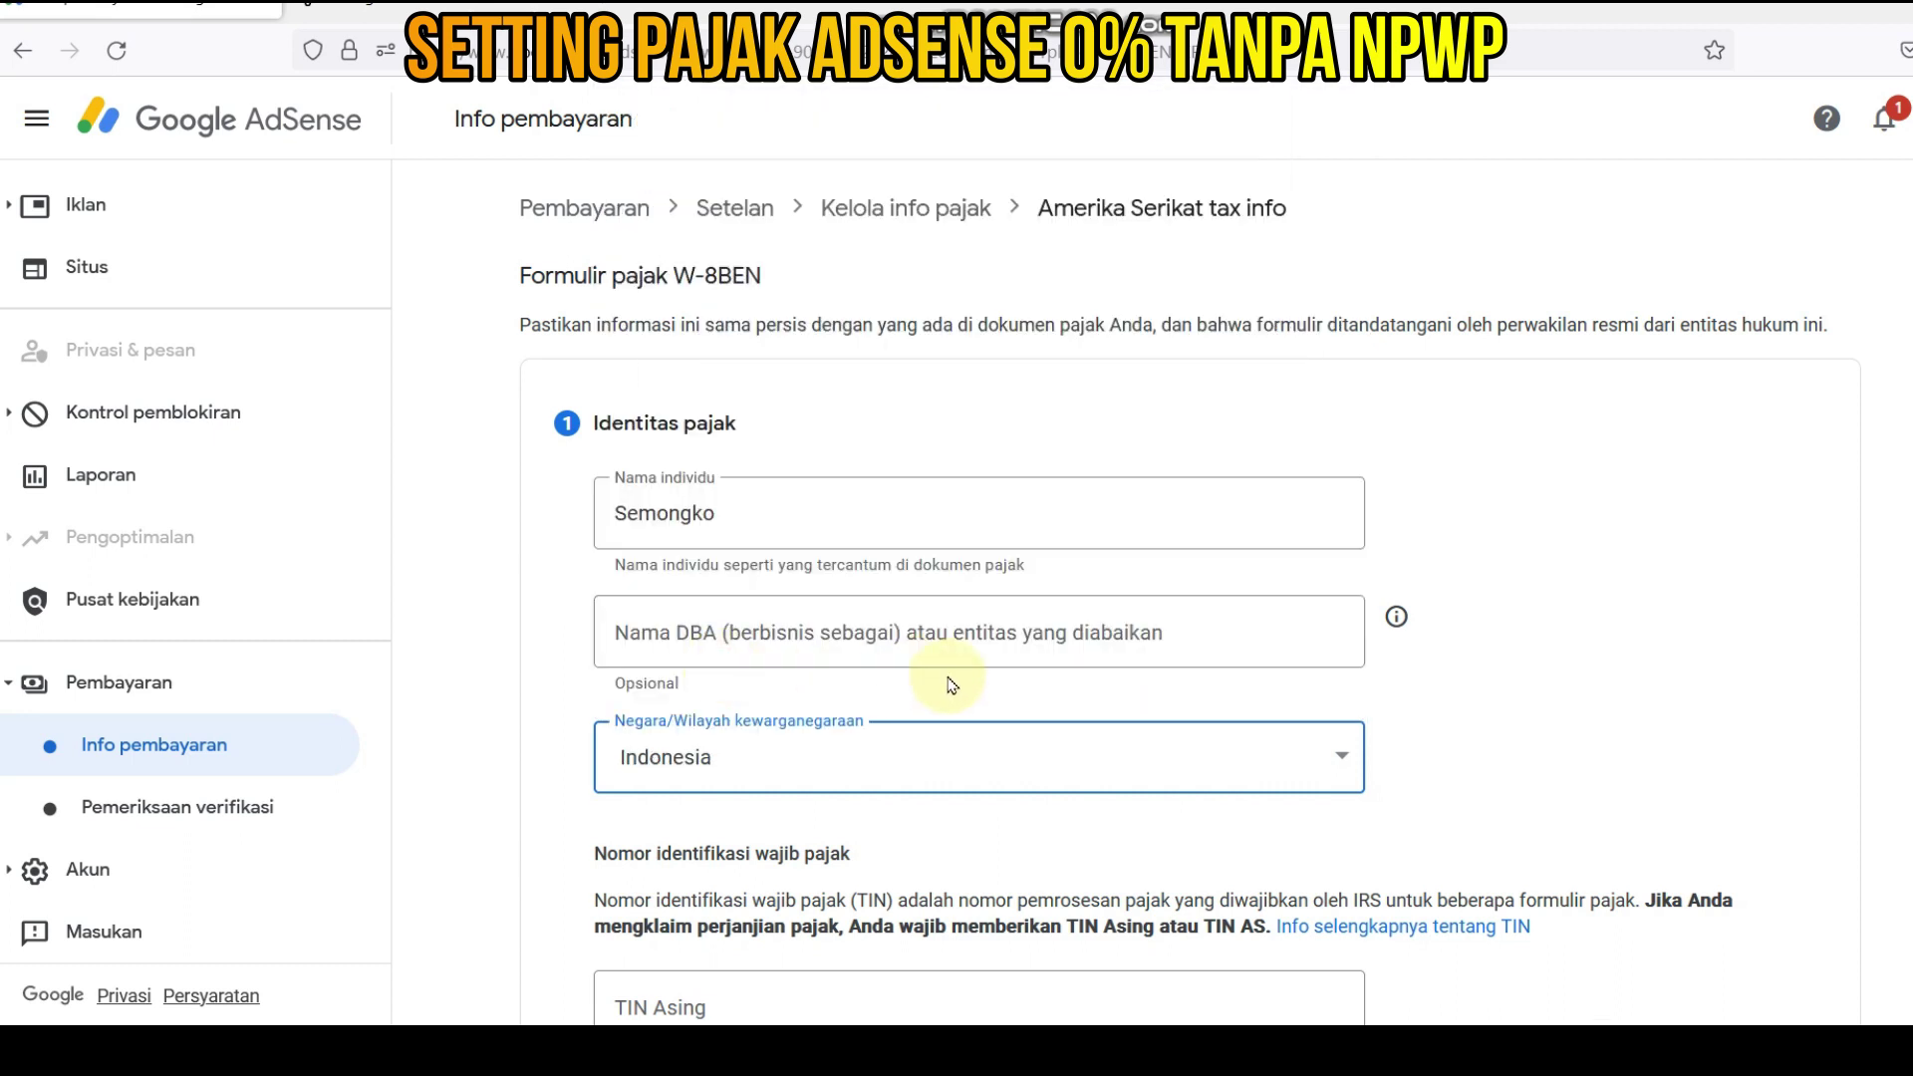
- Paste the NPWP into the TIN Asing field
scroll(958, 713, "down", 1)
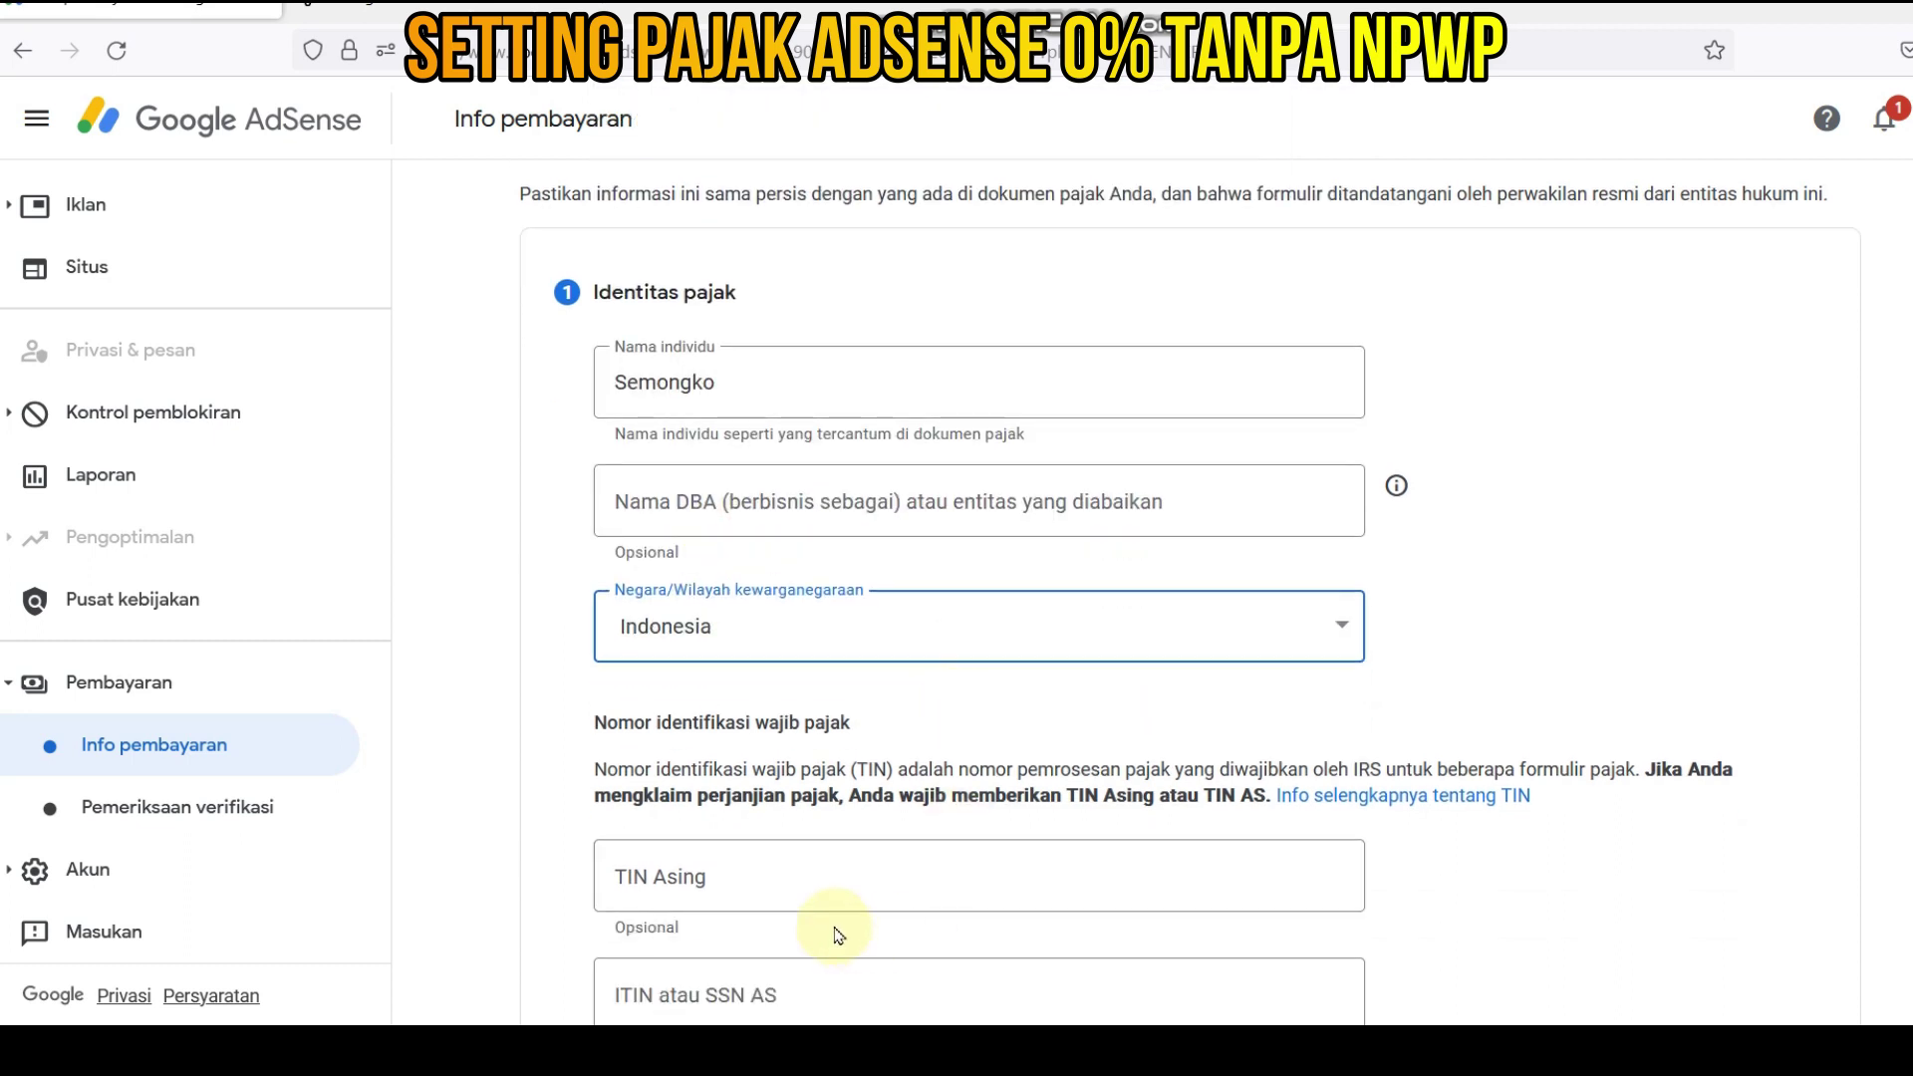
scroll(835, 923, "down", 5)
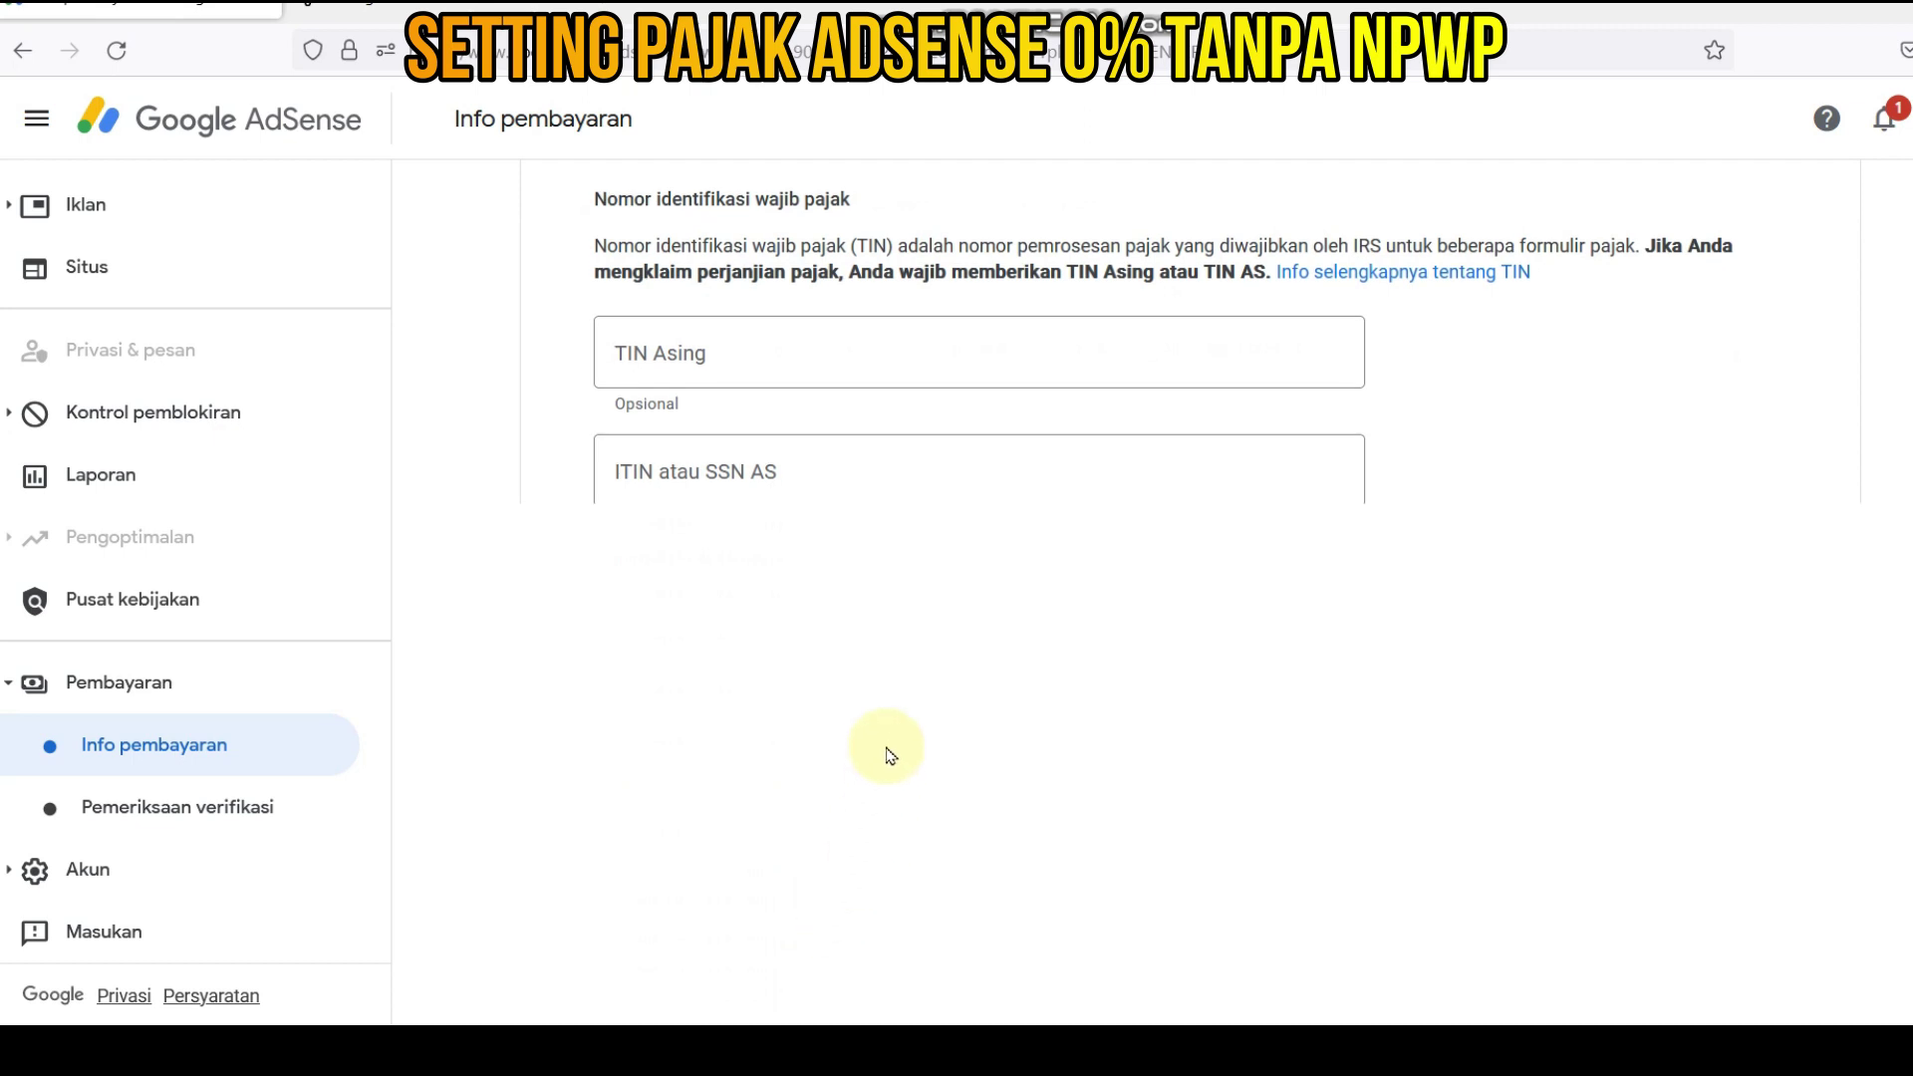
left_click(737, 357)
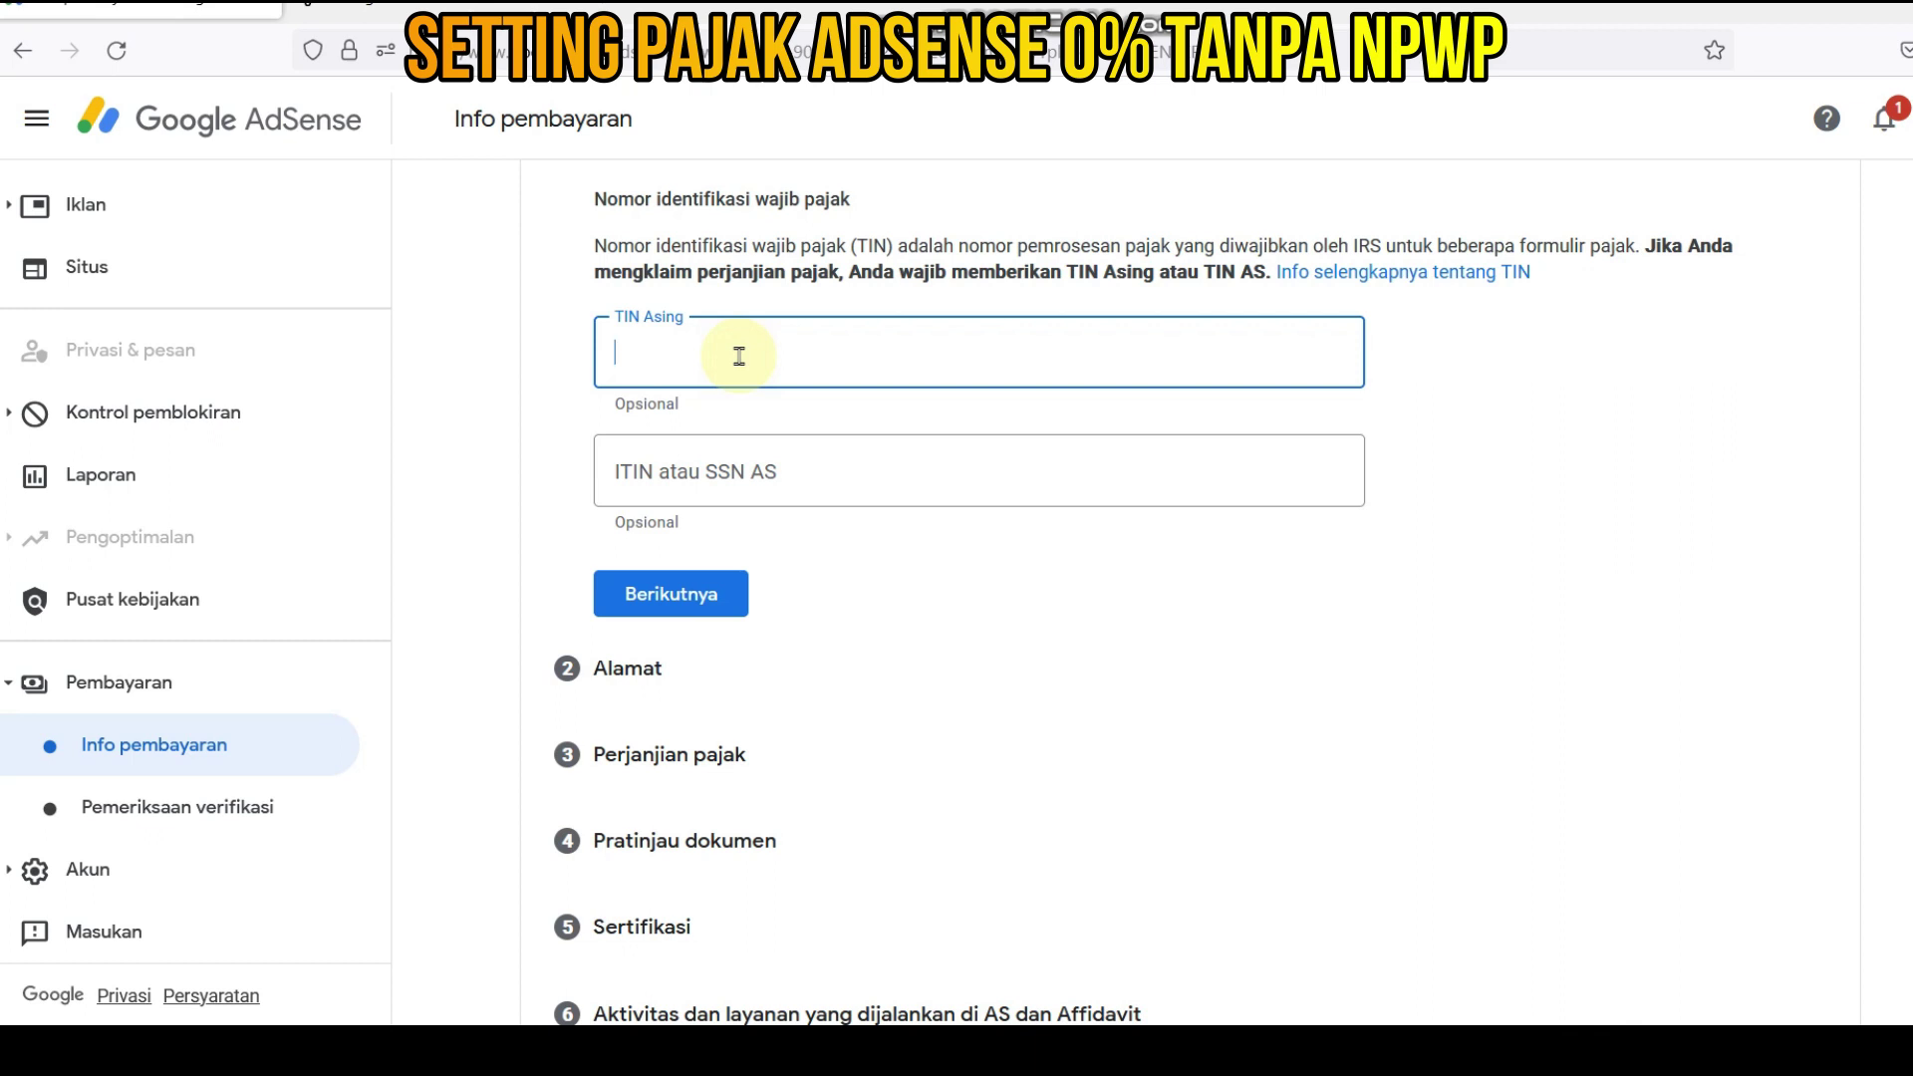
key("ctrl+v")
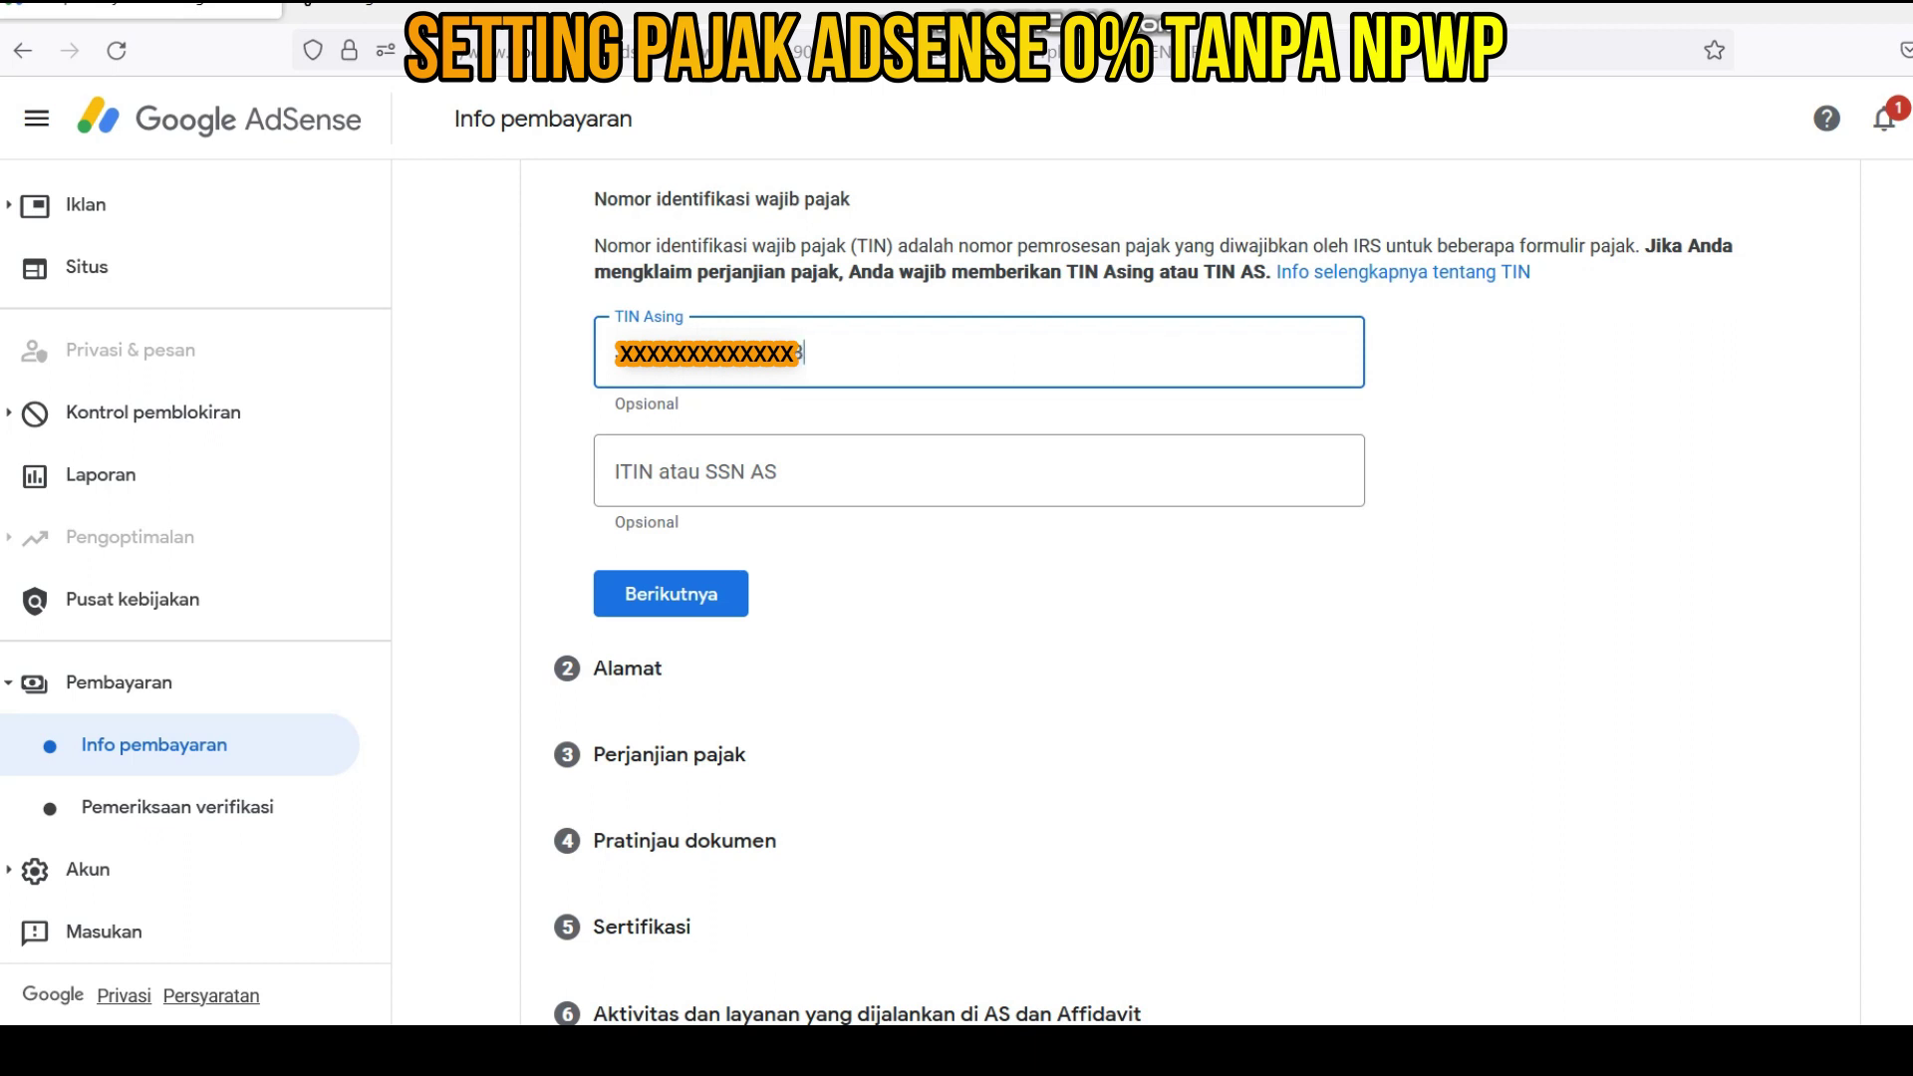
left_click(697, 612)
- Enter the street address and suggested city/postal code, and reuse it as mailing address
left_click(685, 604)
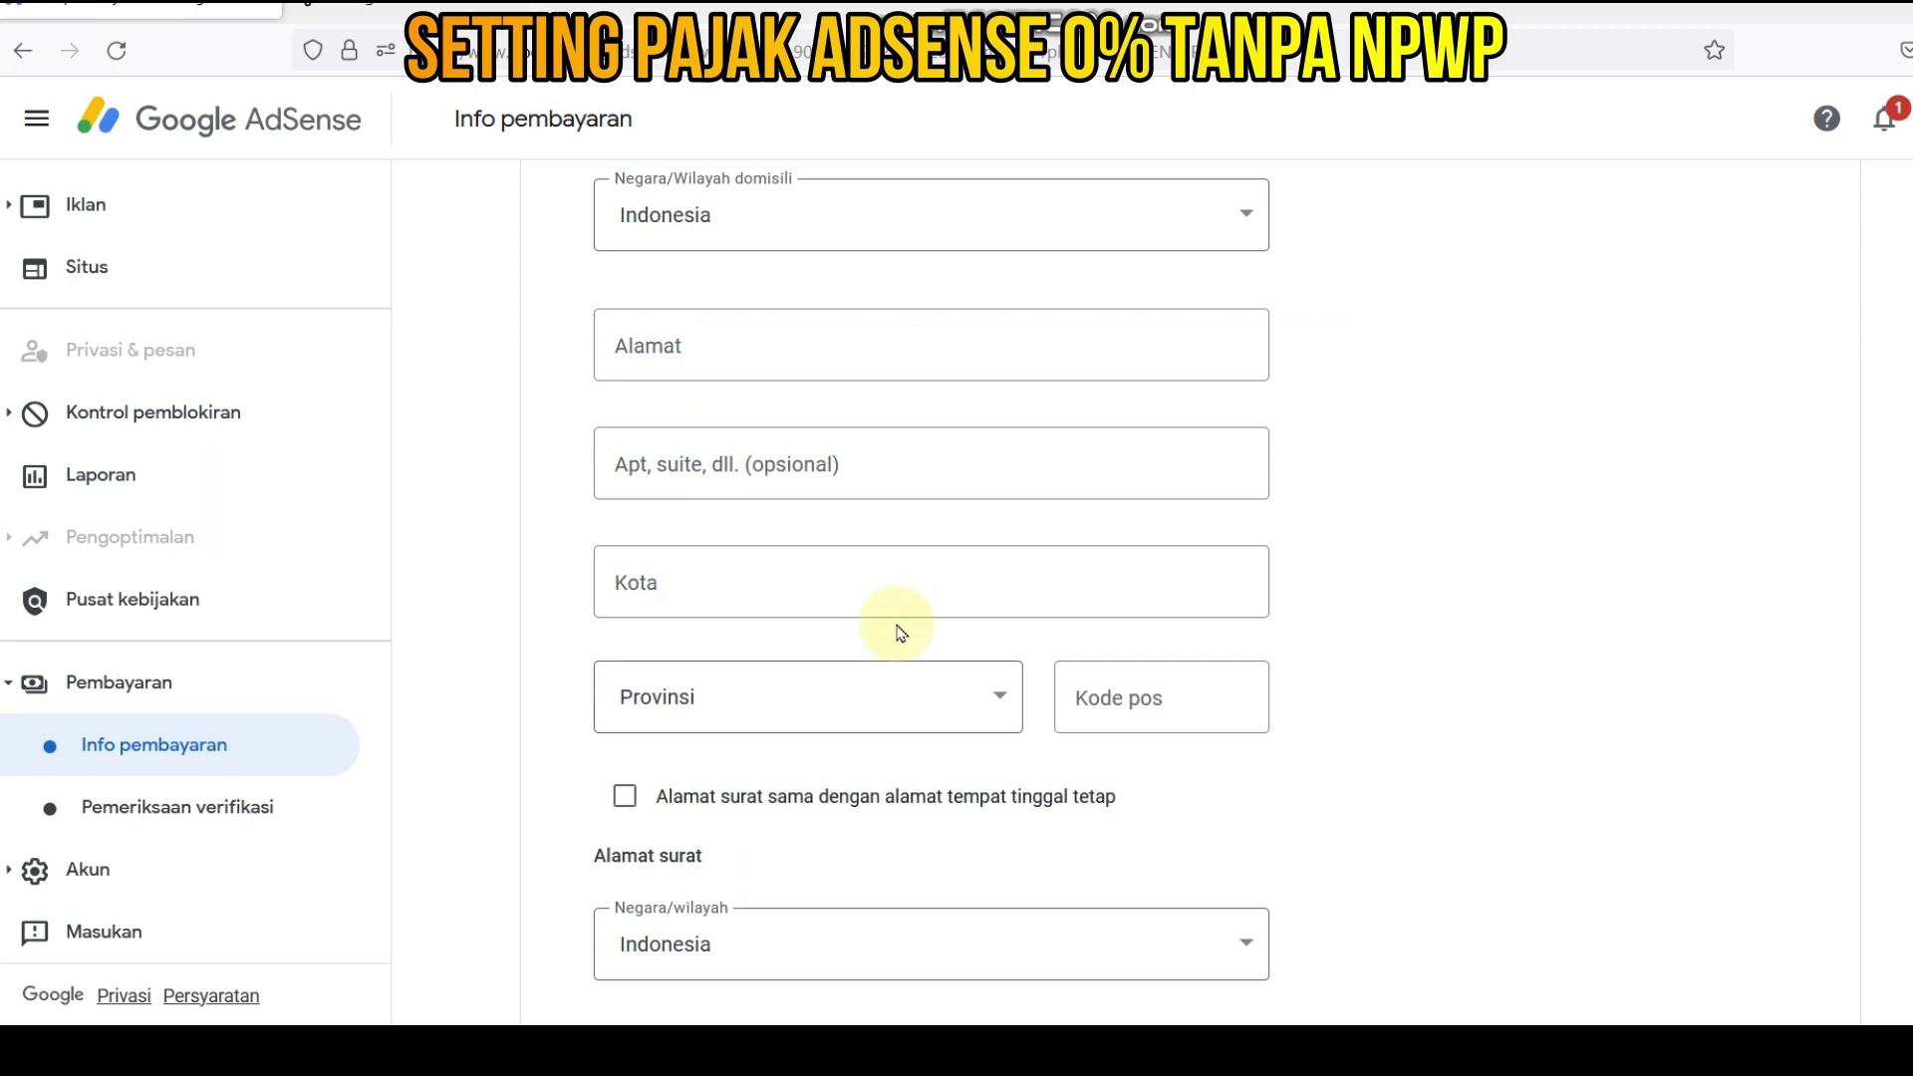
left_click(725, 335)
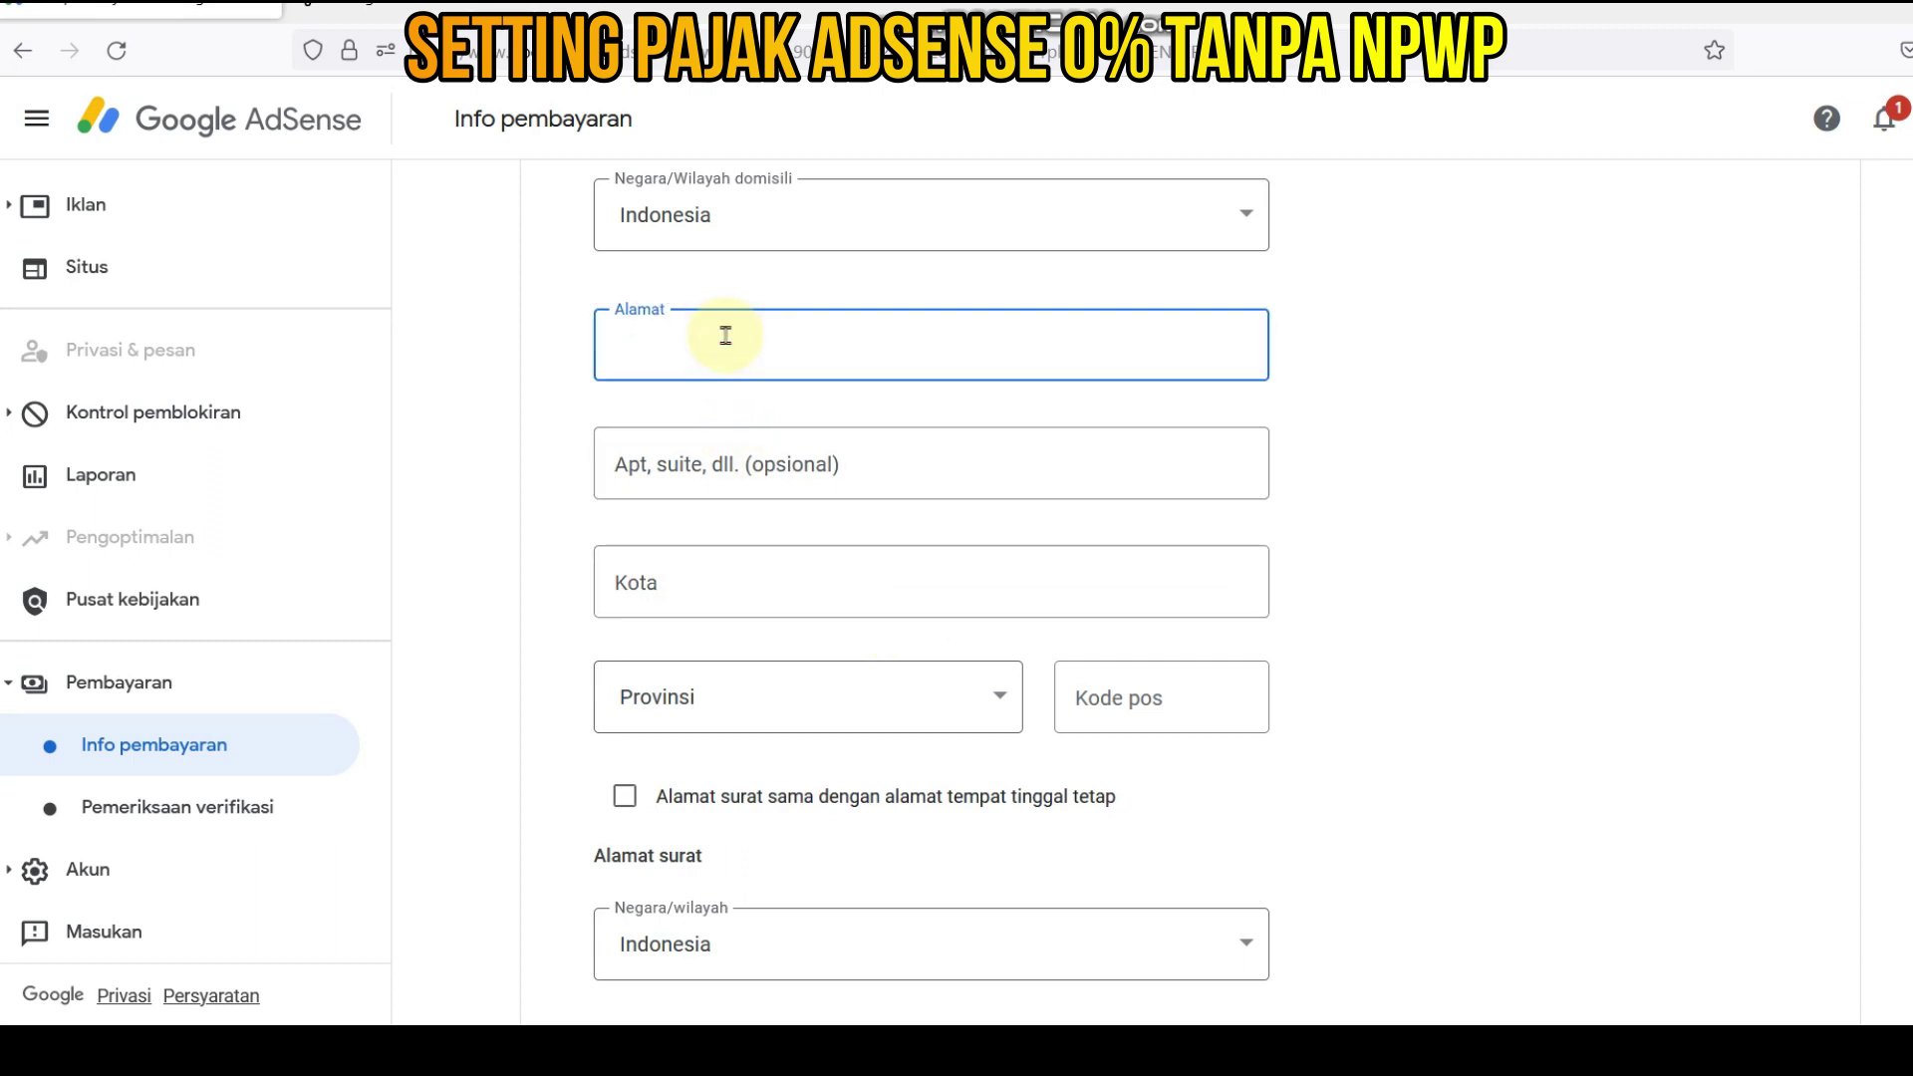
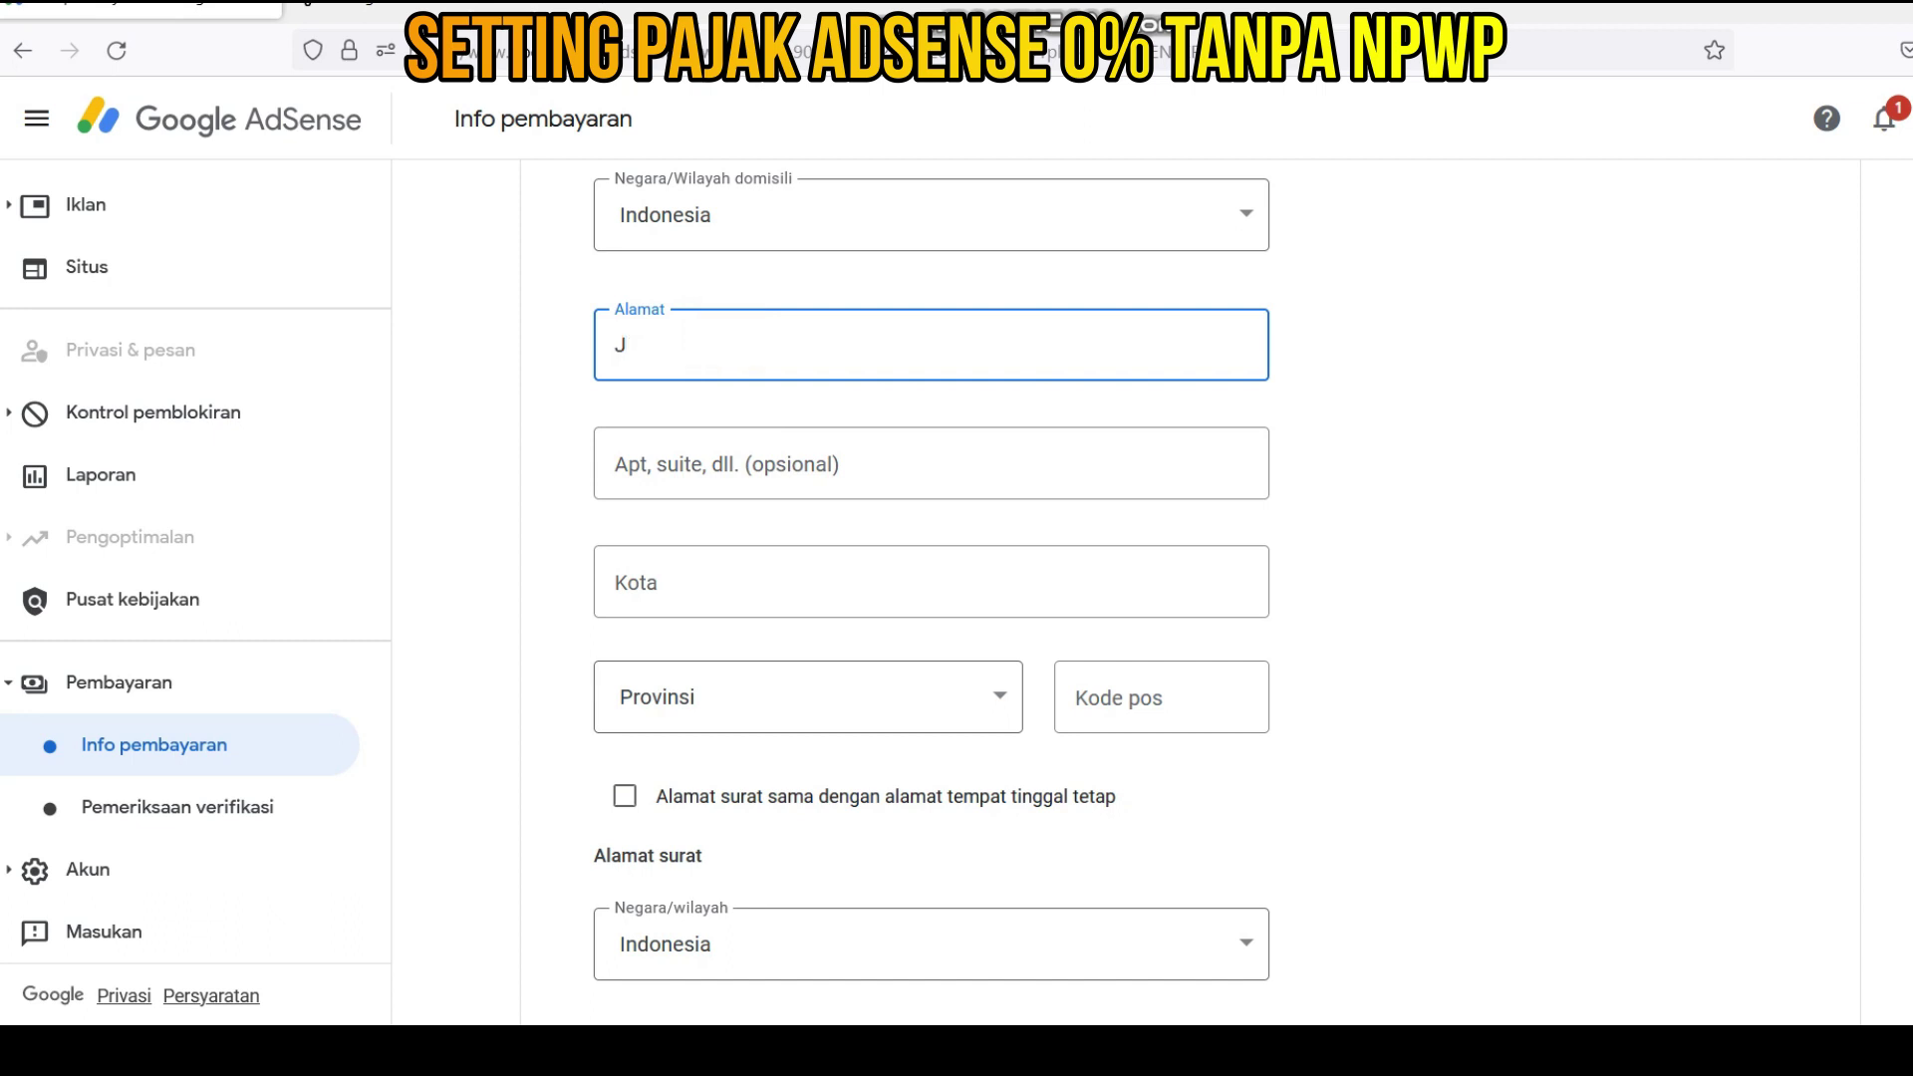
left_click(670, 578)
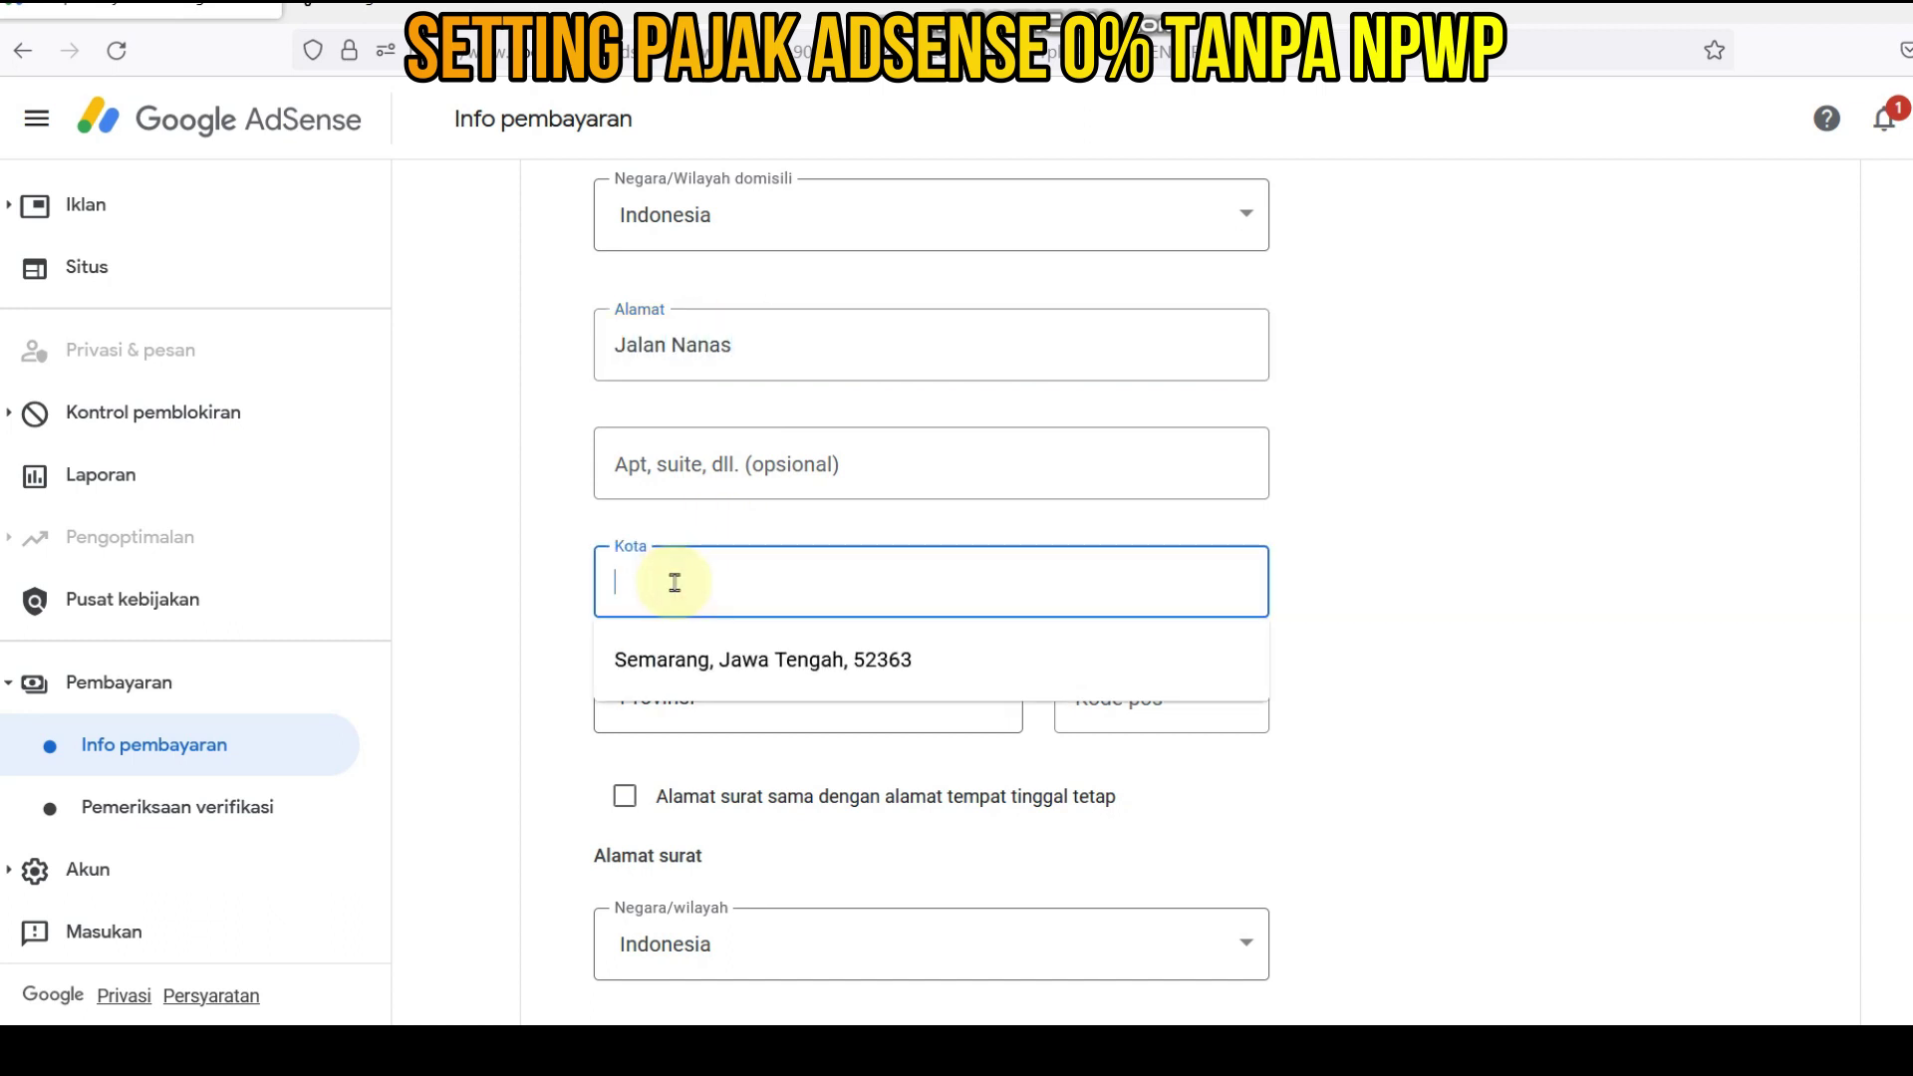
left_click(718, 667)
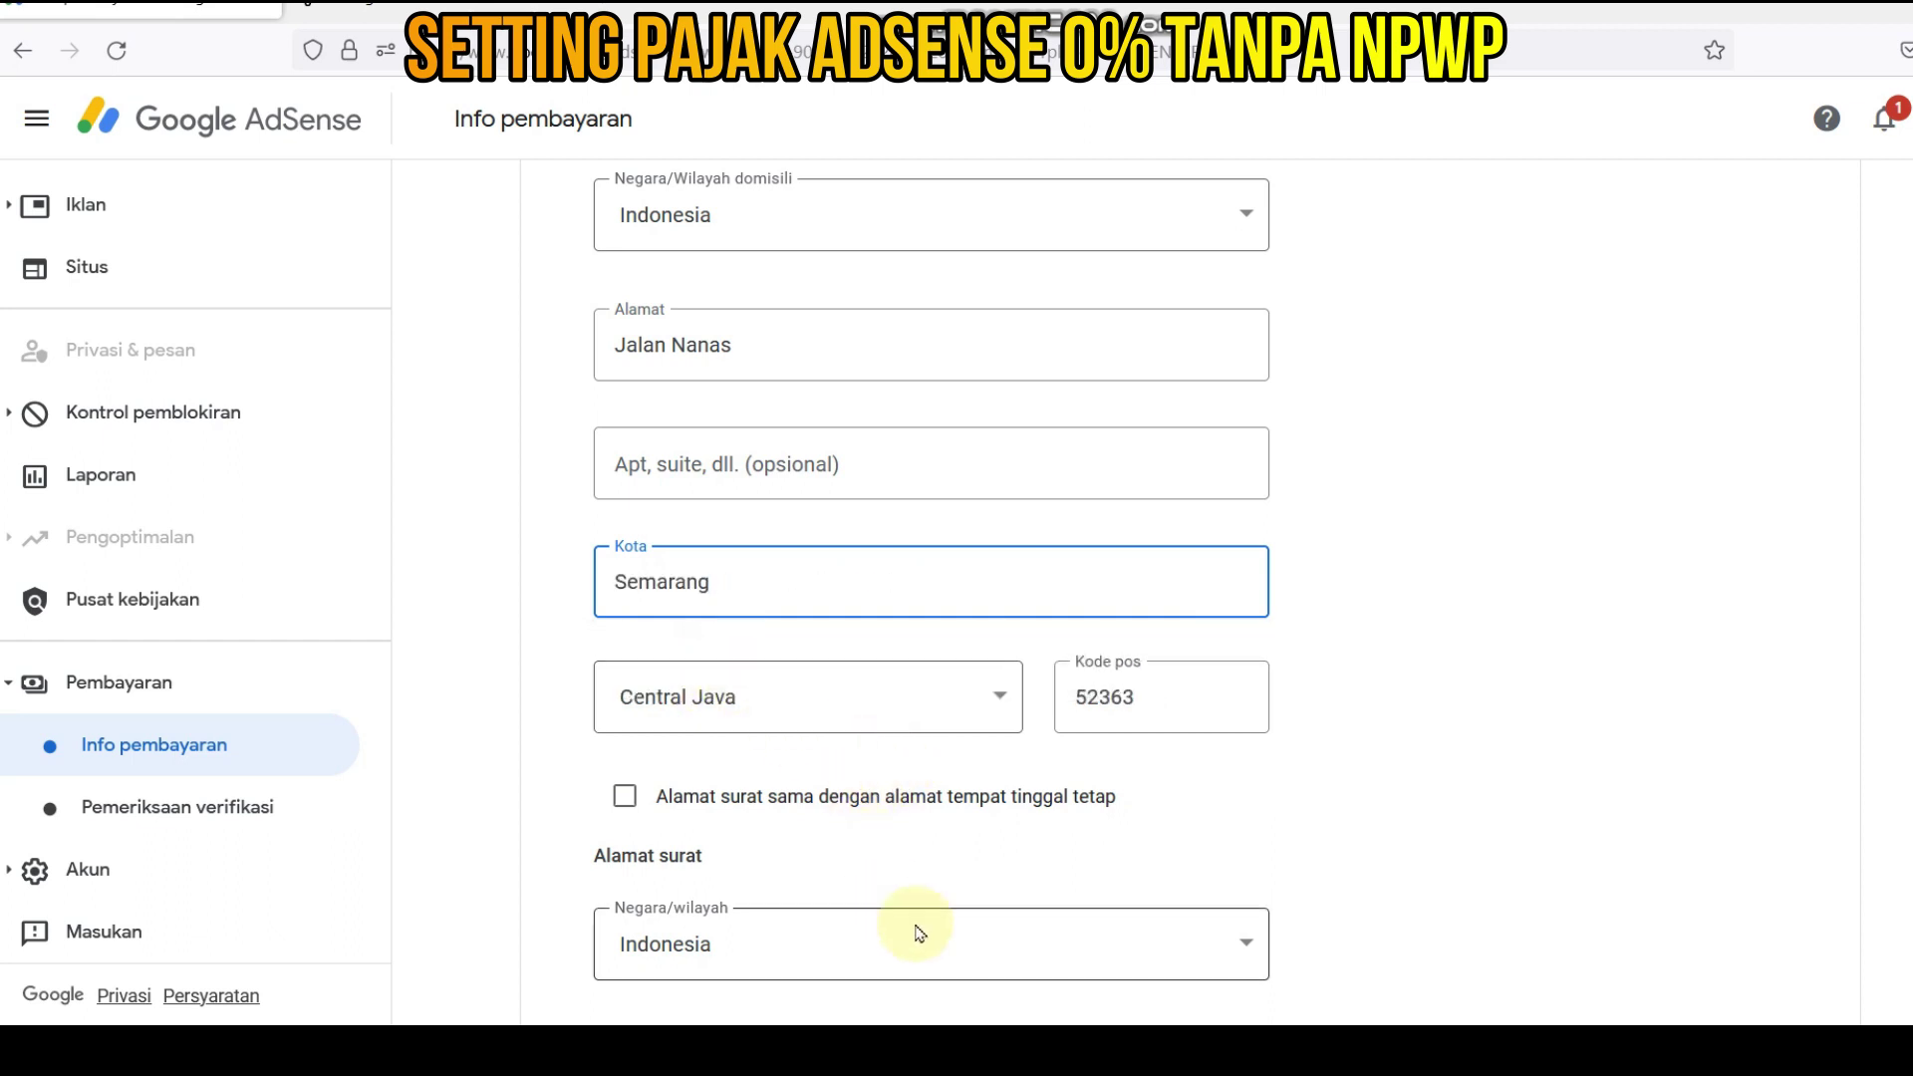
left_click(625, 800)
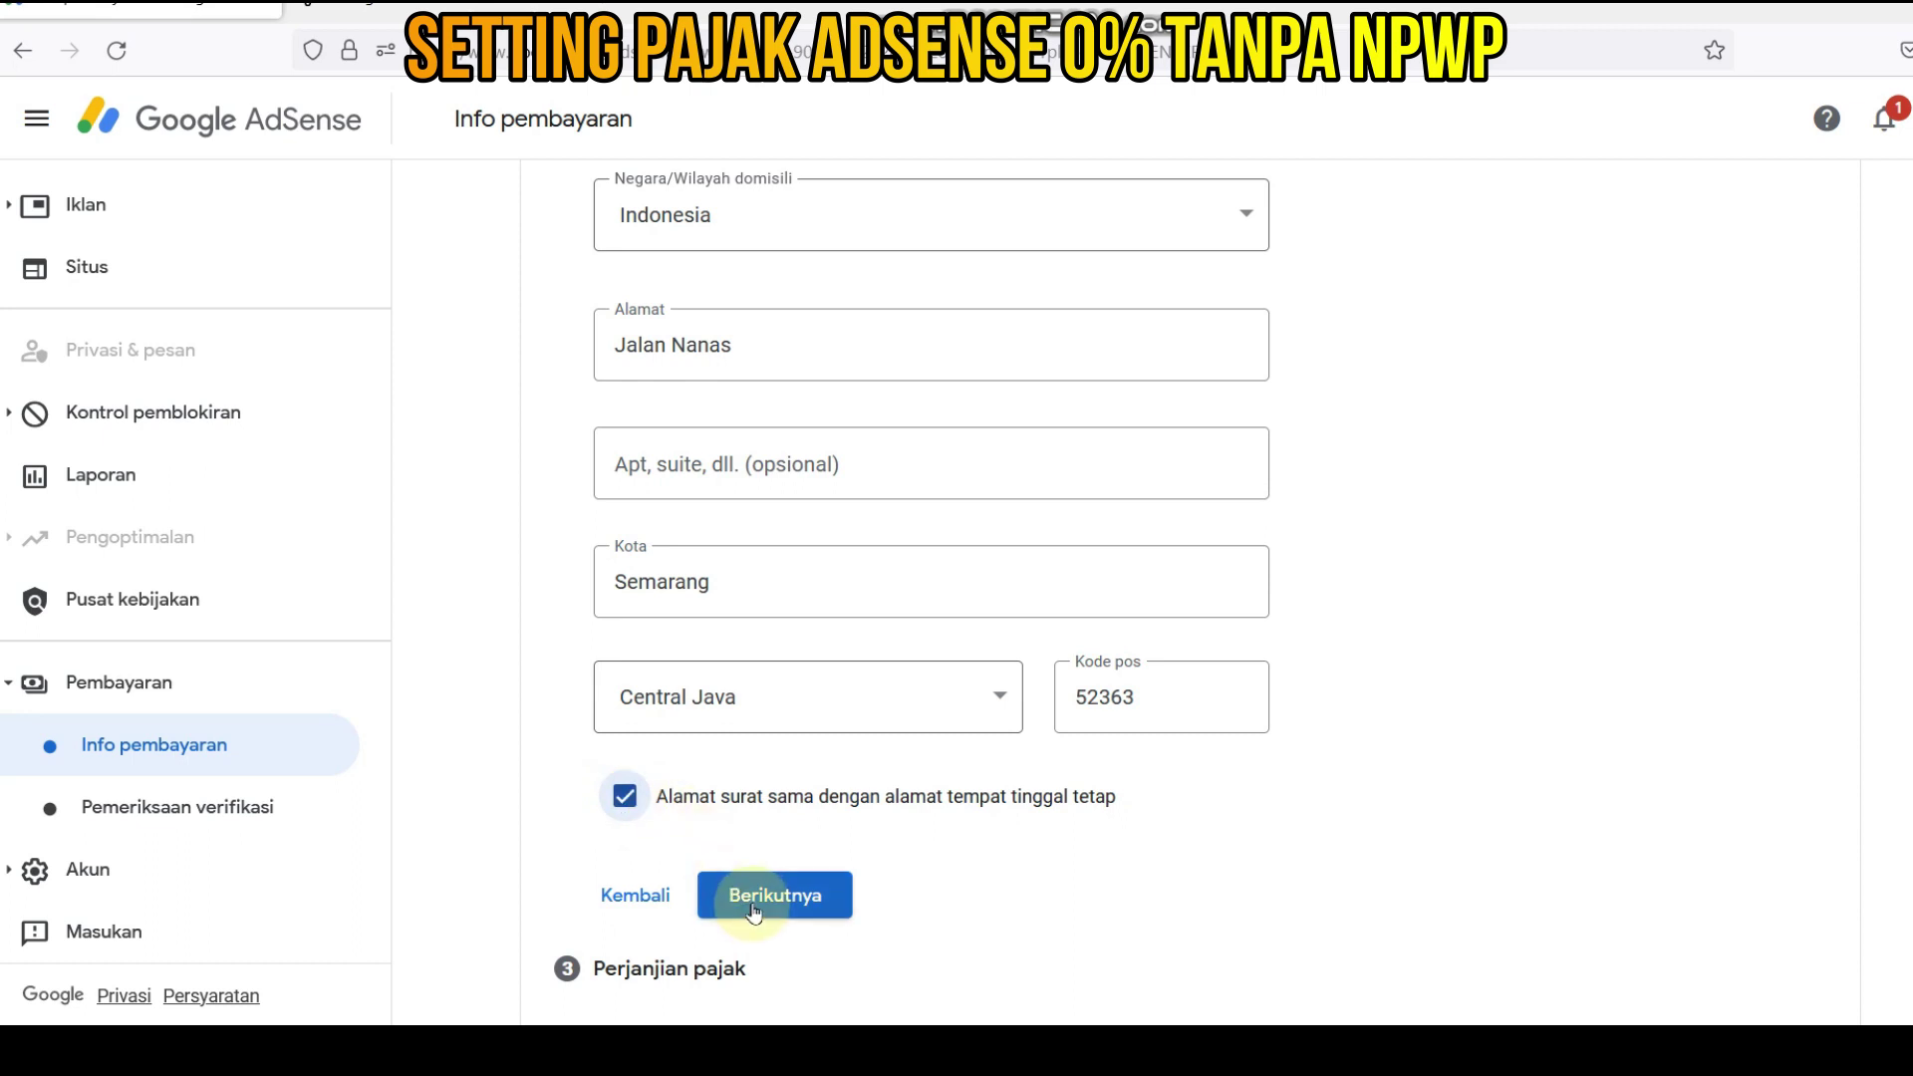
left_click(753, 902)
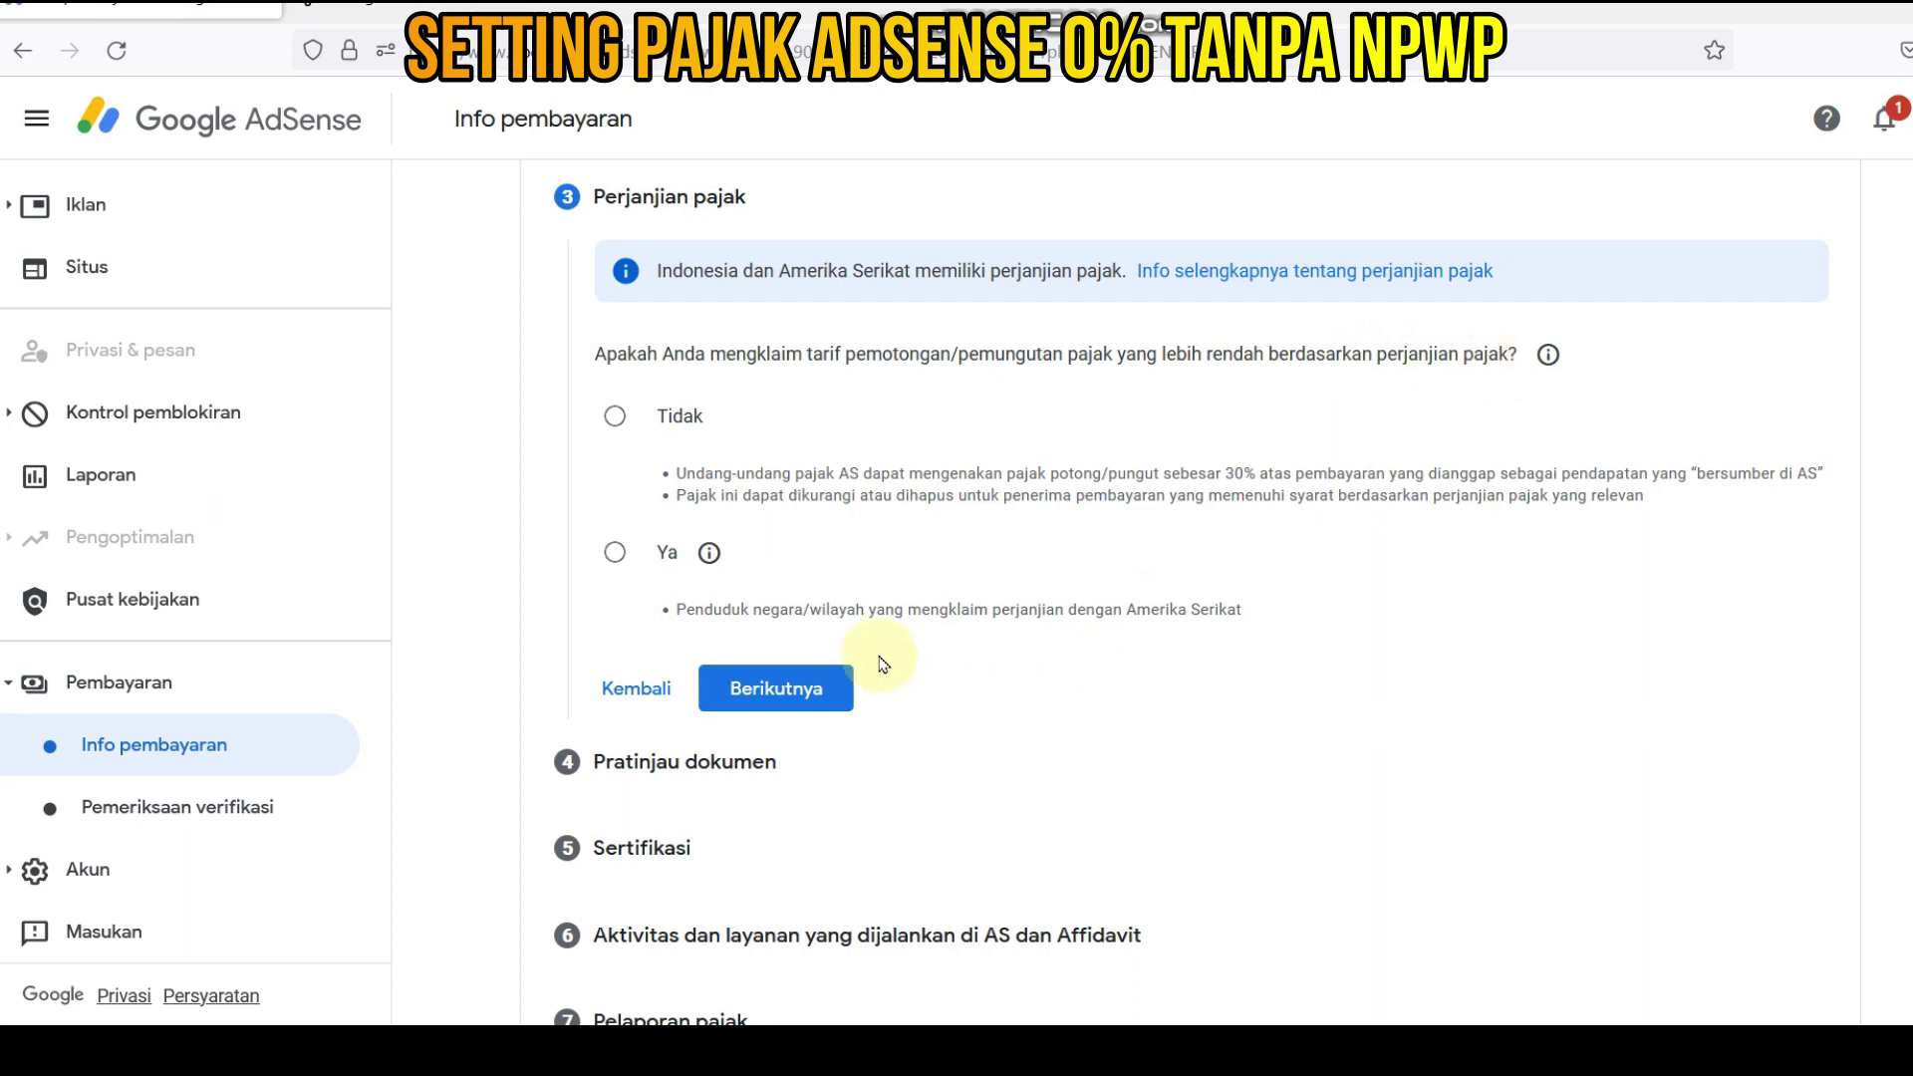
- Claim a reduced treaty rate as a treaty-country resident, with Indonesia as the country
left_click(616, 556)
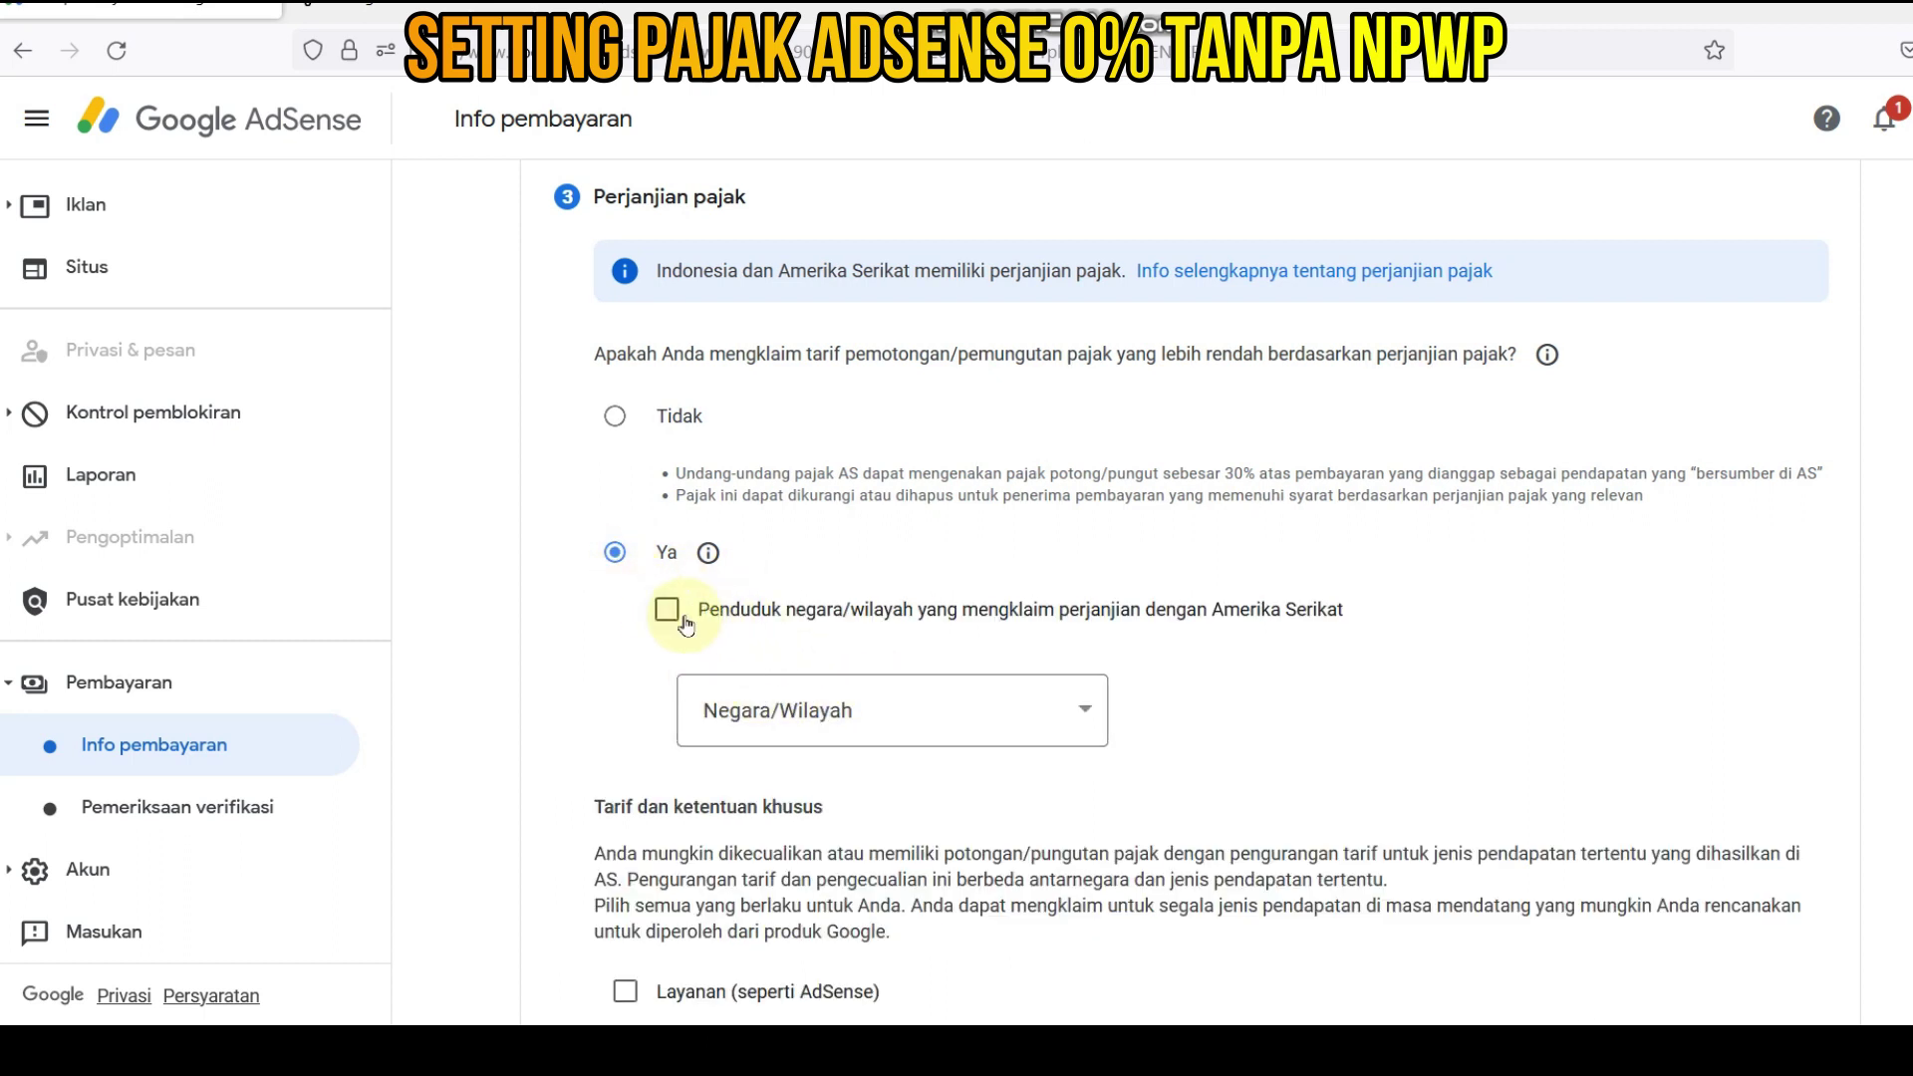
left_click(665, 613)
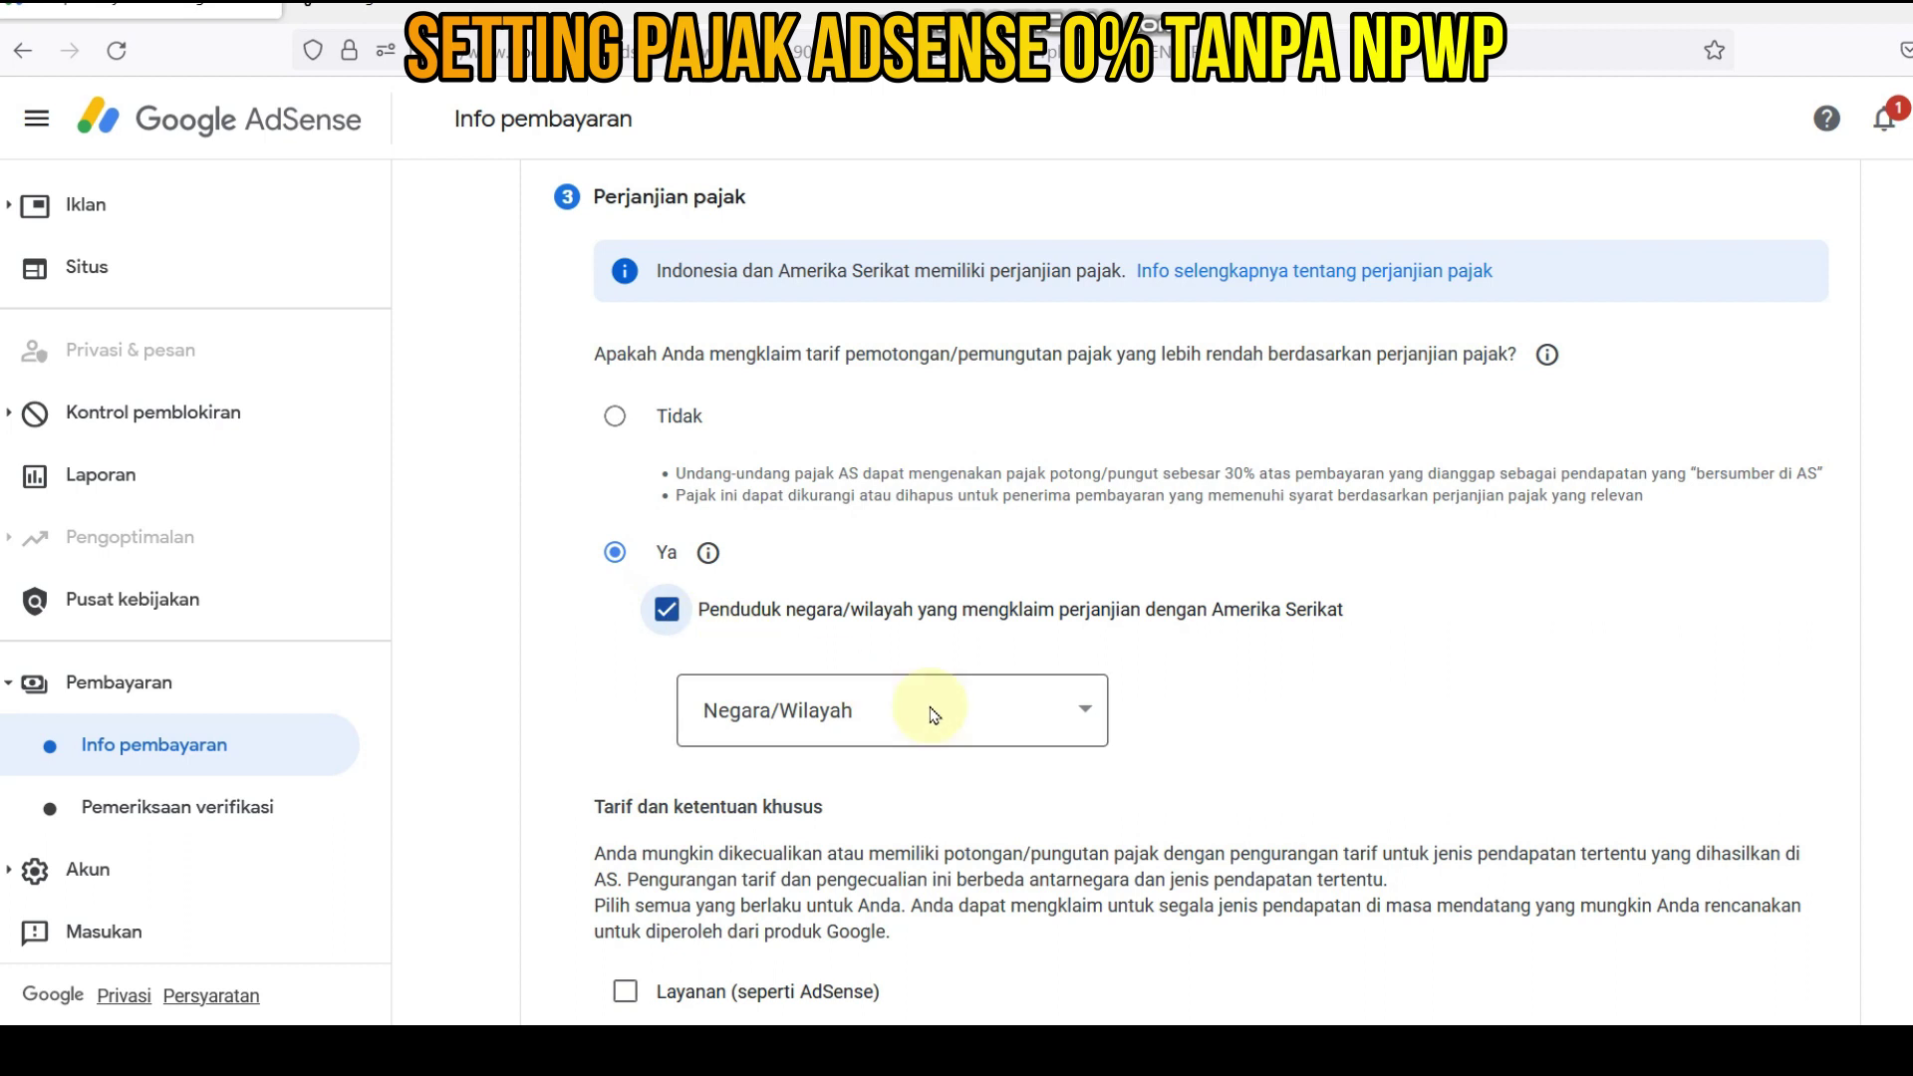
left_click(1085, 715)
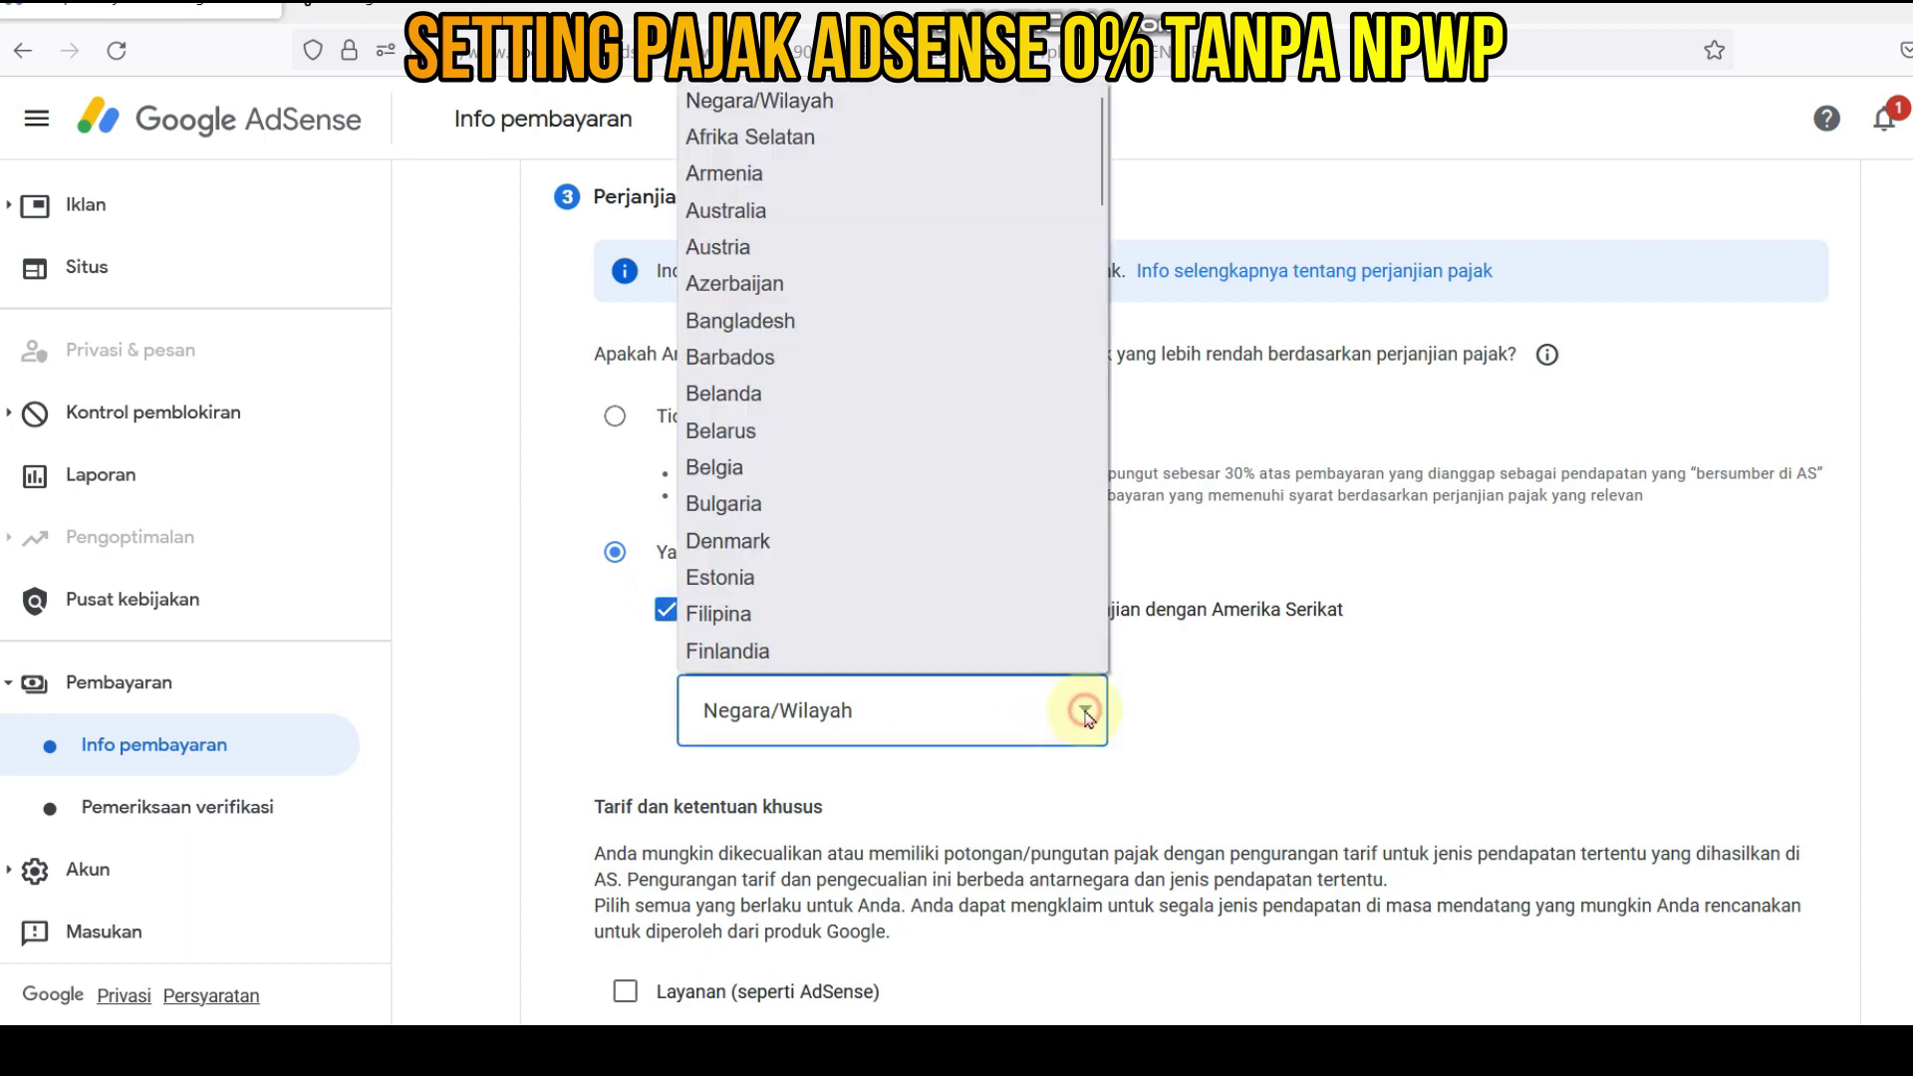
scroll(939, 521, "down", 8)
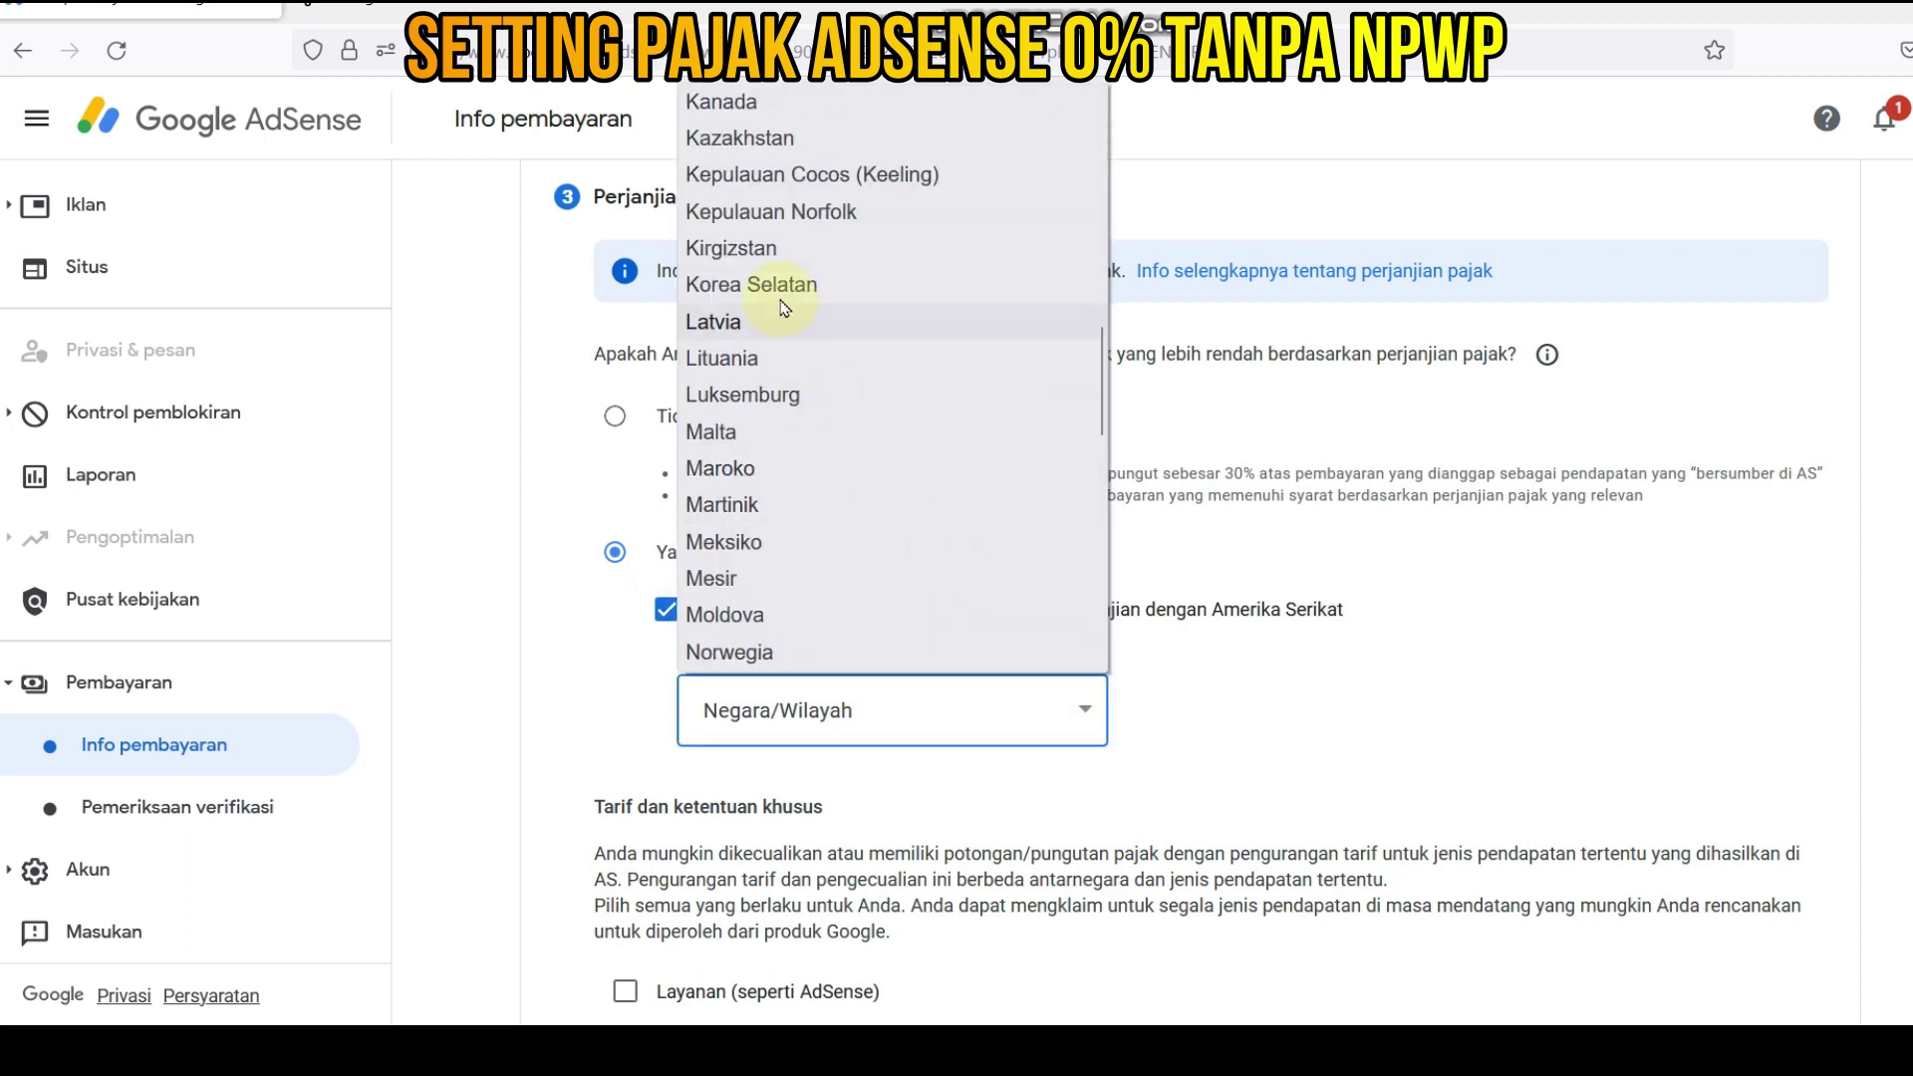
scroll(781, 289, "up", 3)
left_click(785, 209)
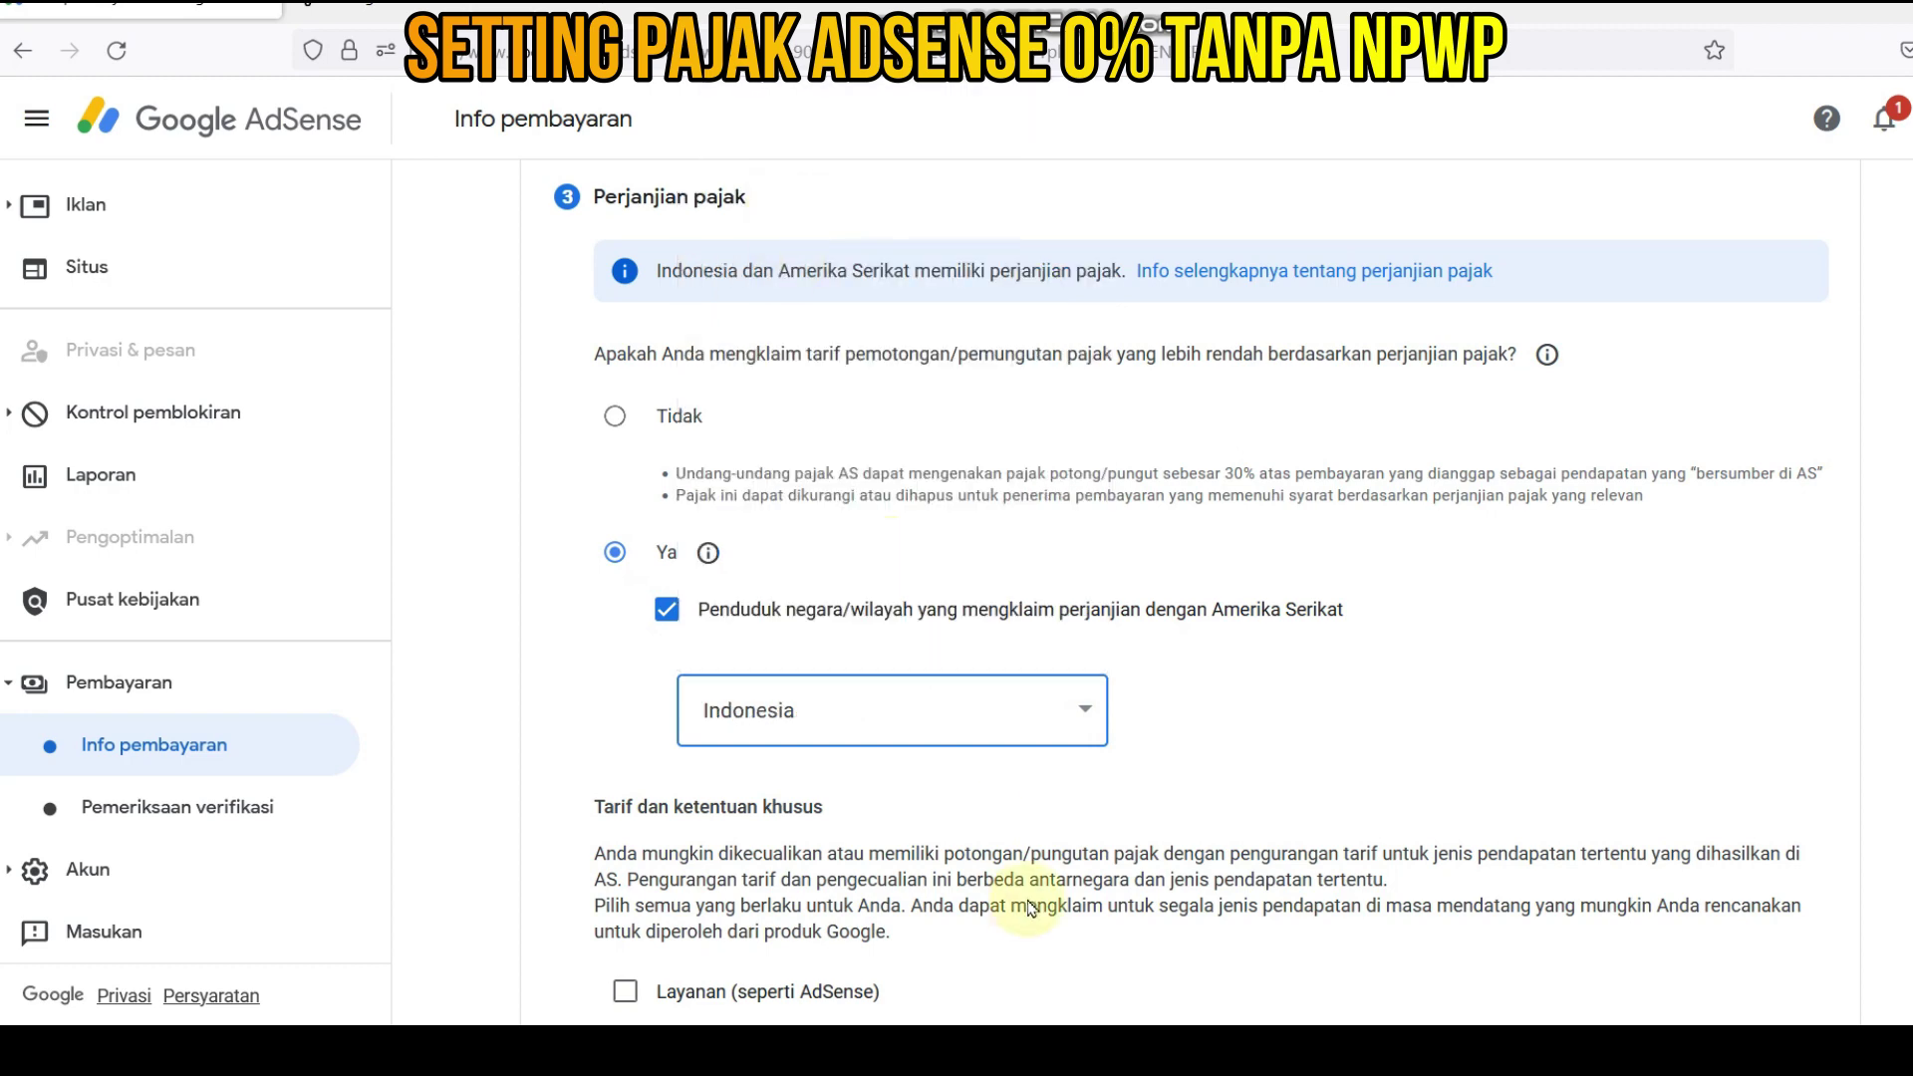
scroll(1078, 779, "down", 2)
scroll(1078, 779, "down", 3)
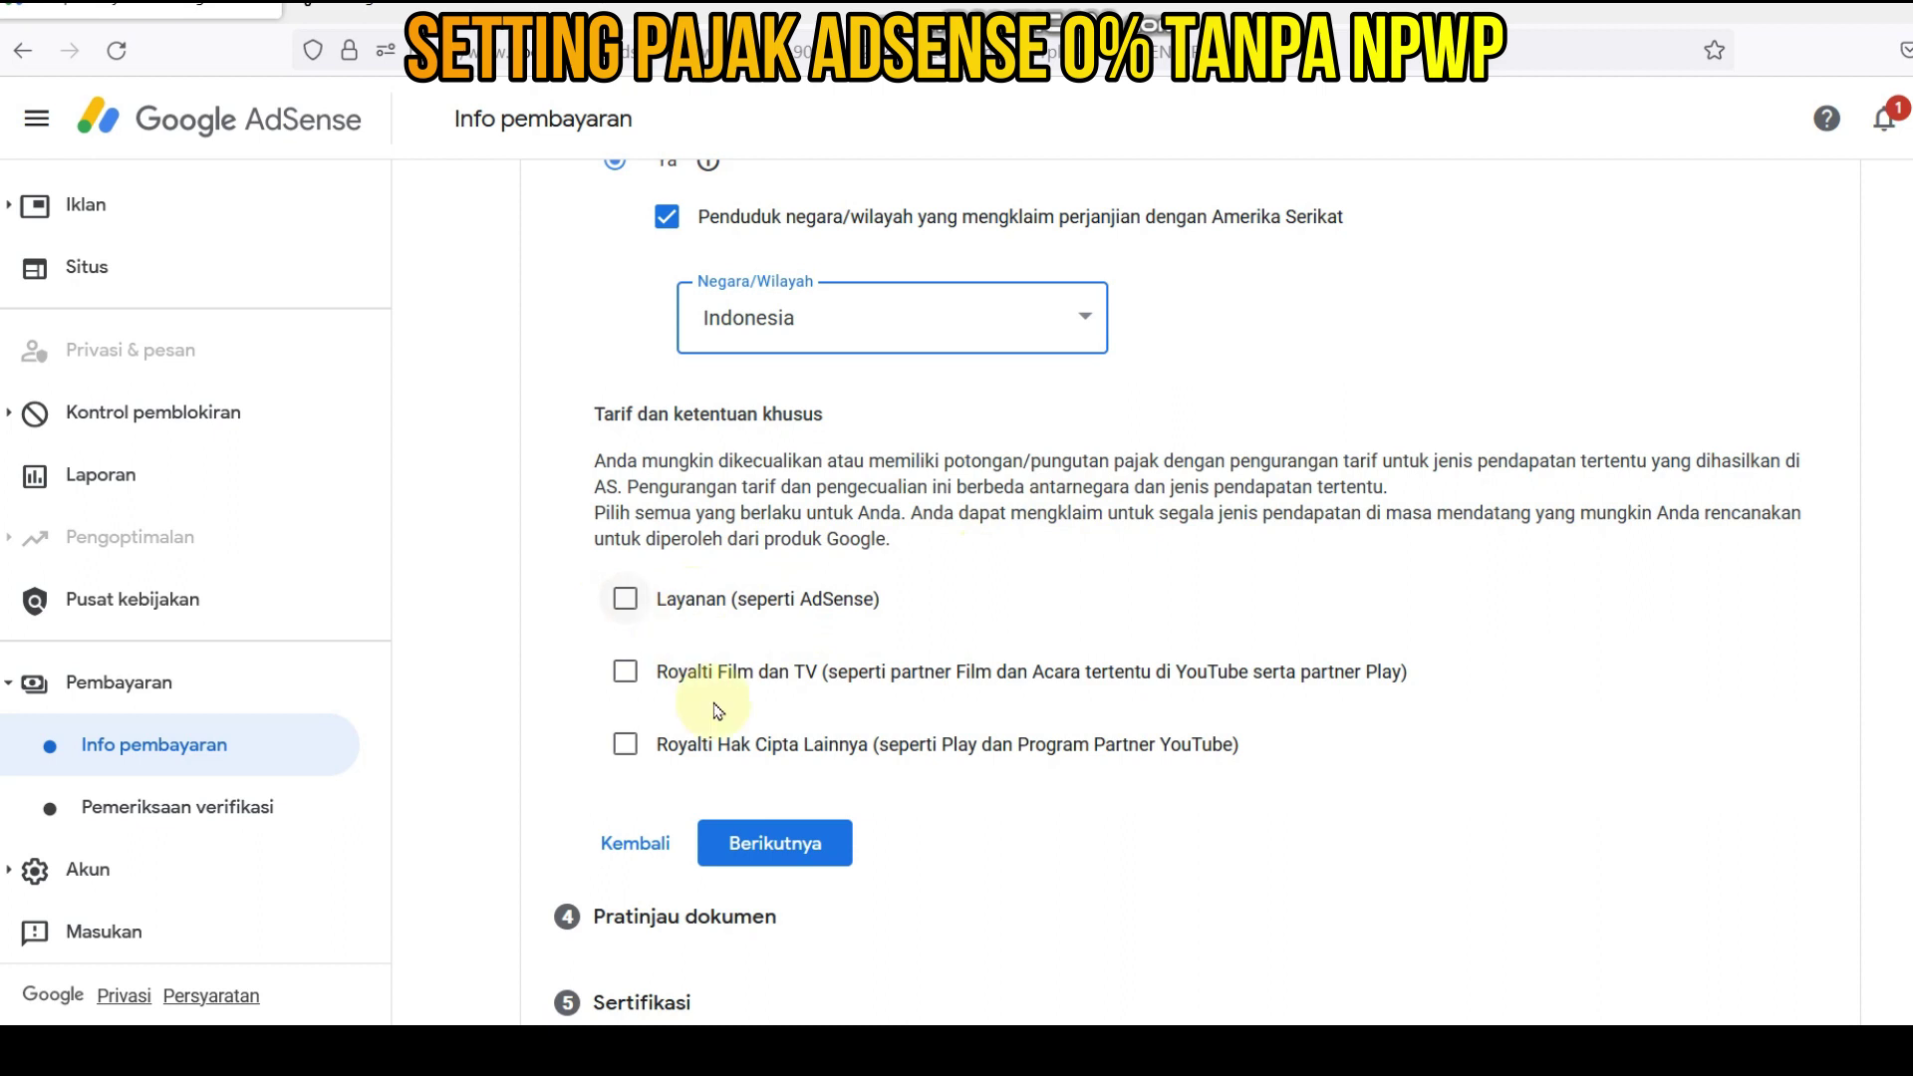
- Claim Layanan income under Pasal 8 ayat 1 at 0% and confirm its eligibility
left_click(626, 602)
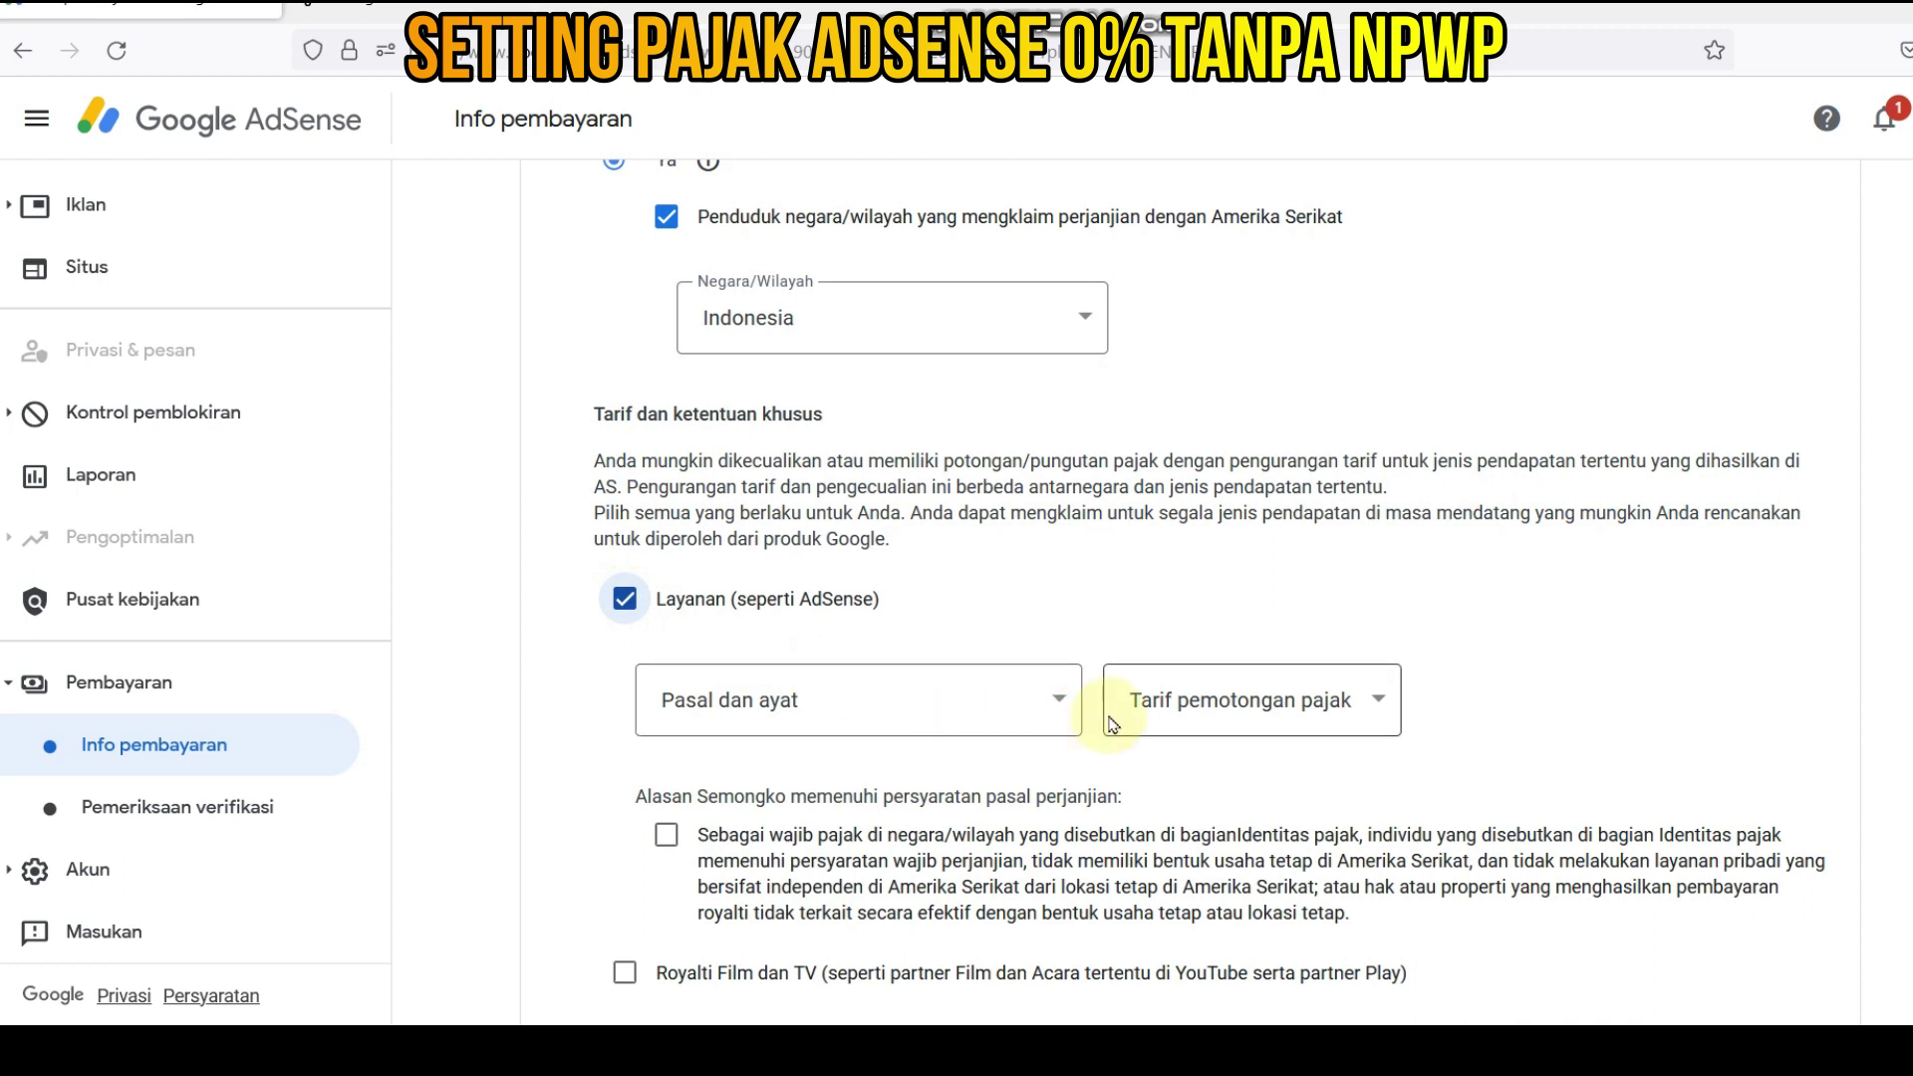
left_click(1062, 702)
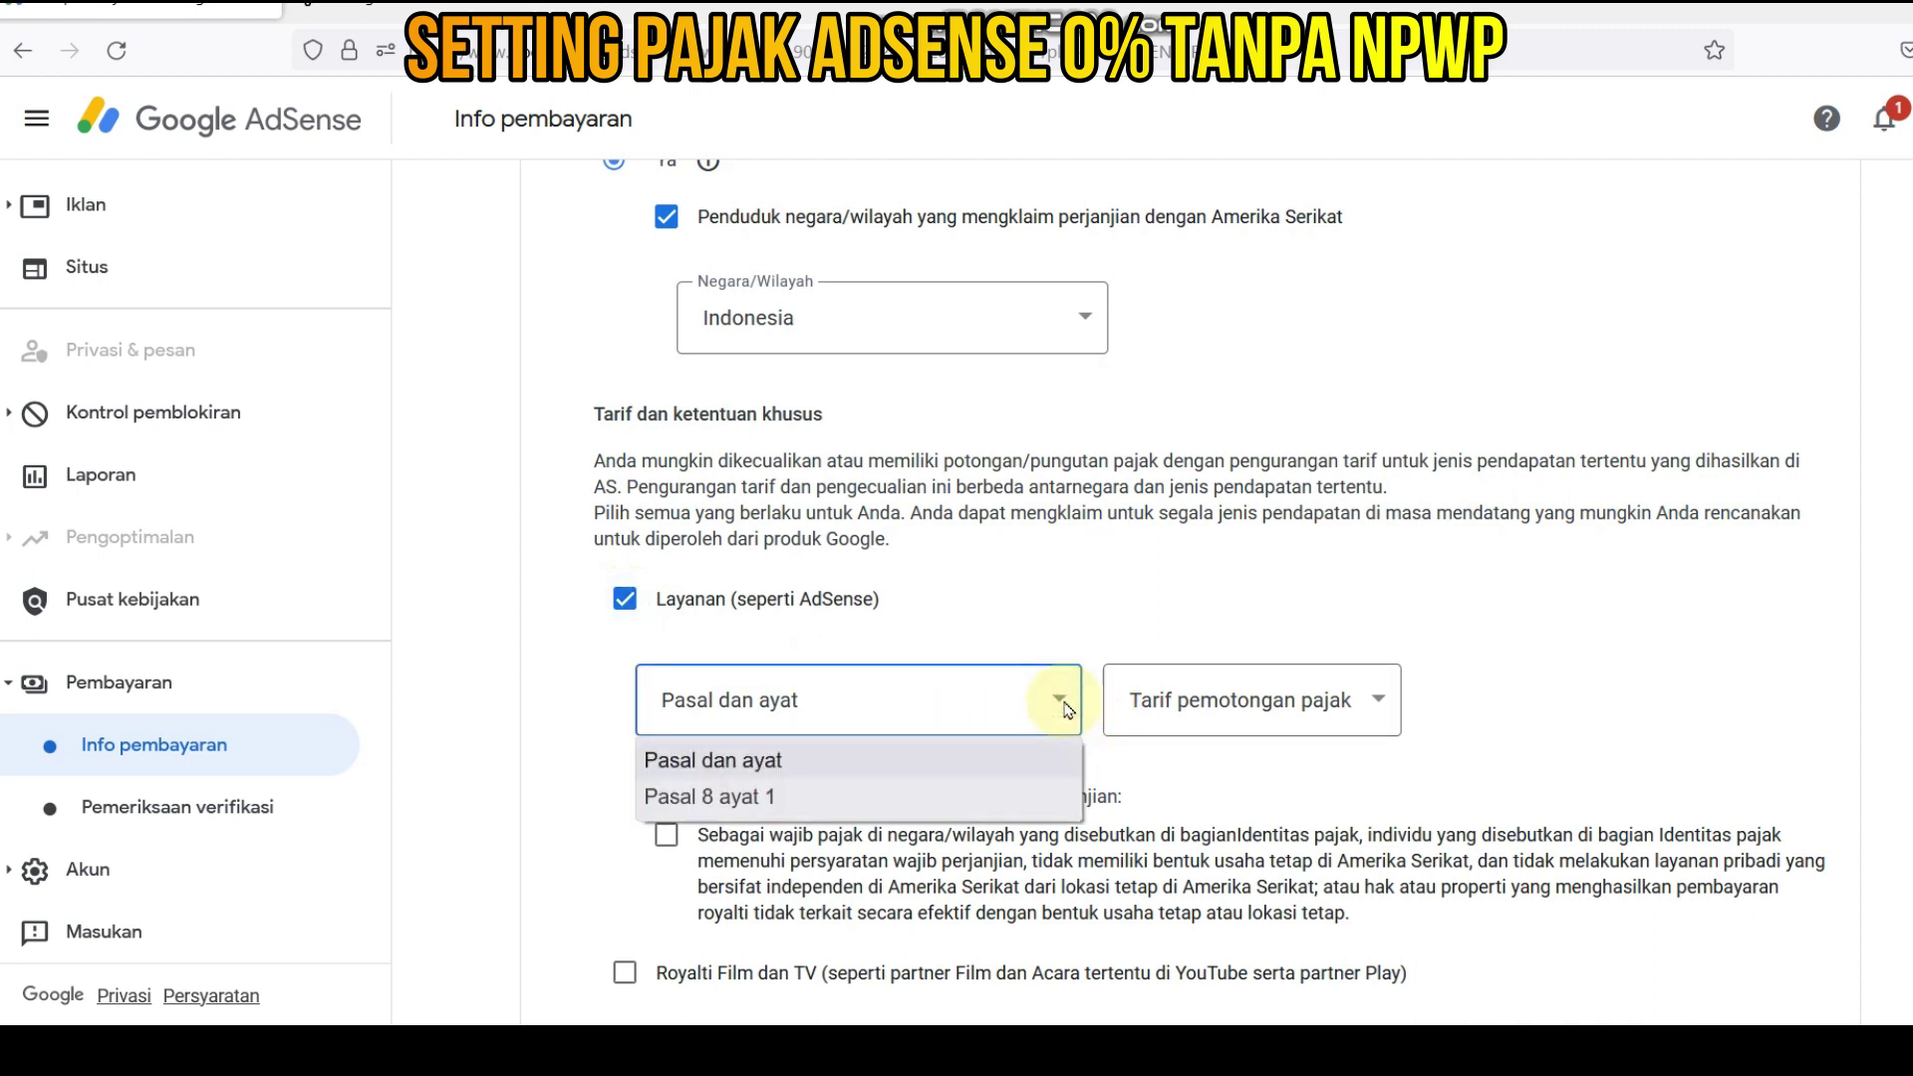
left_click(815, 803)
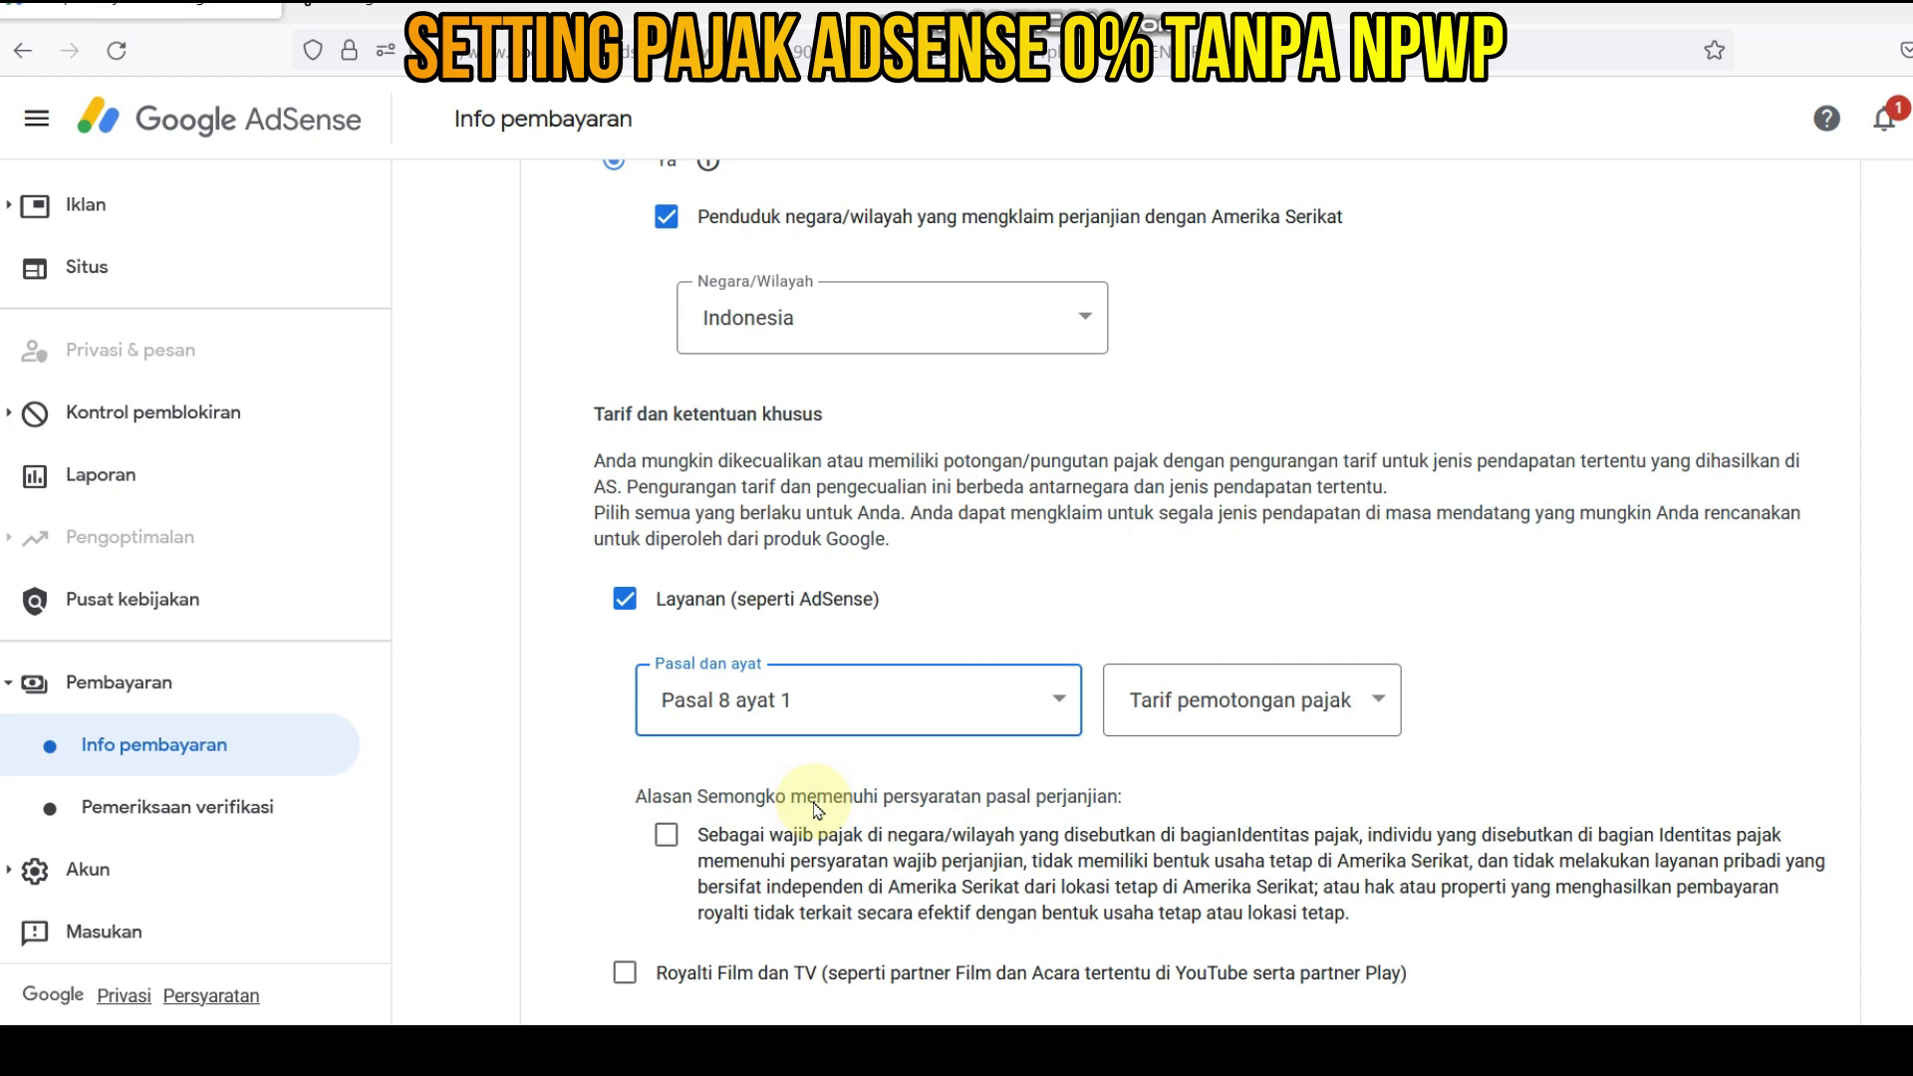
left_click(1383, 704)
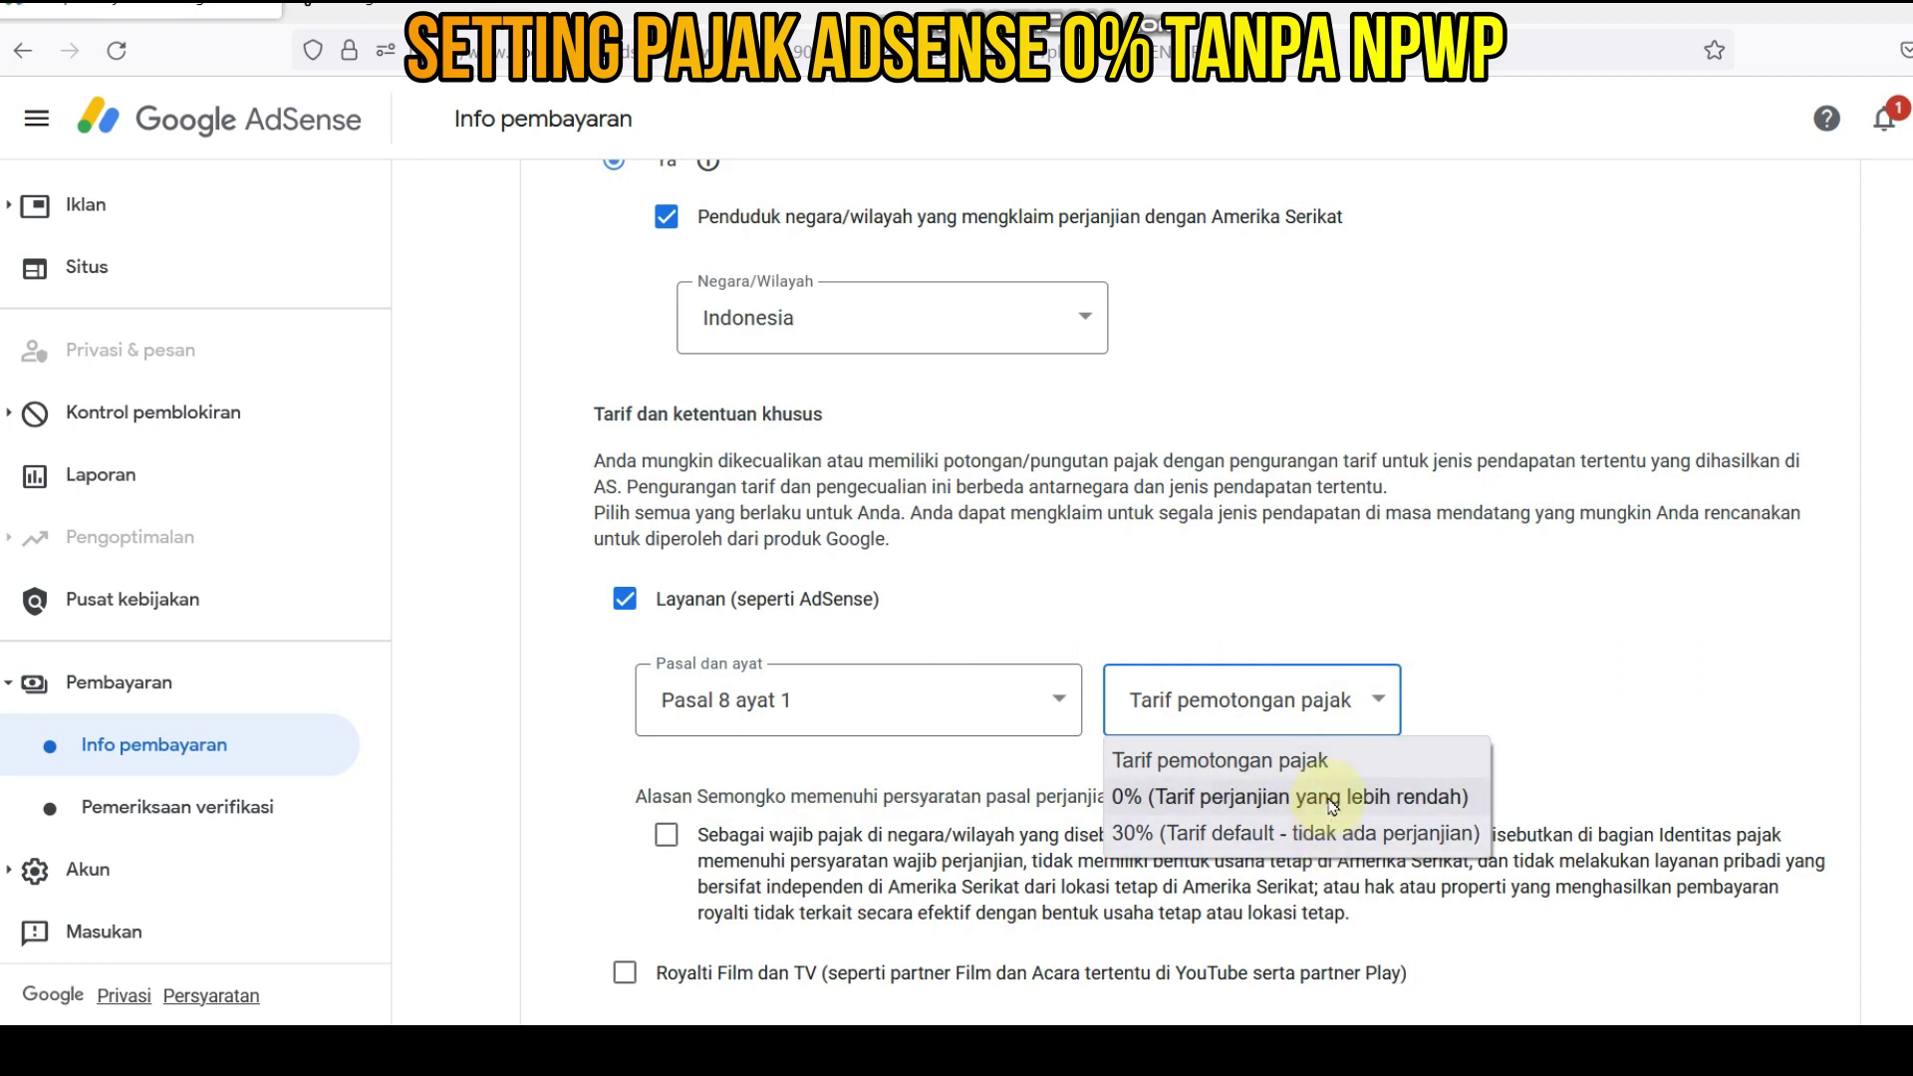
left_click(1332, 805)
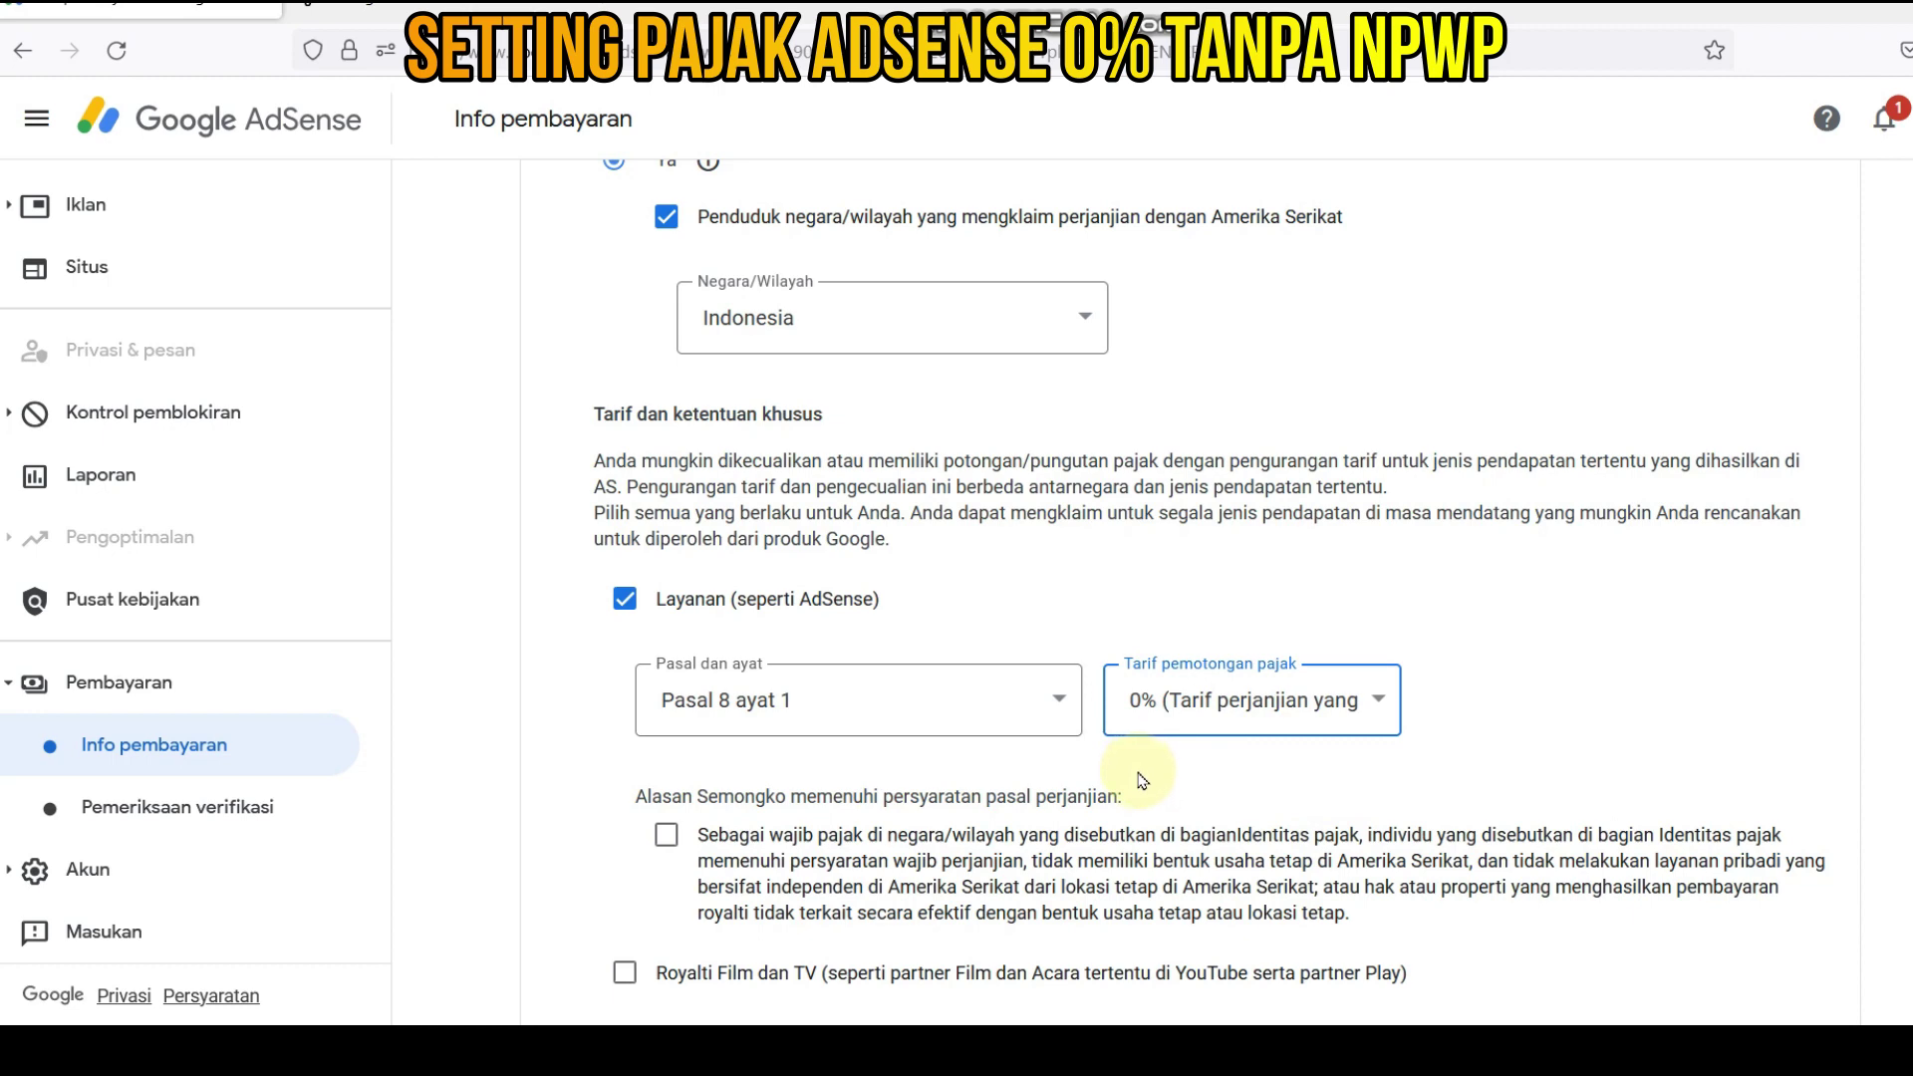
scroll(897, 797, "down", 2)
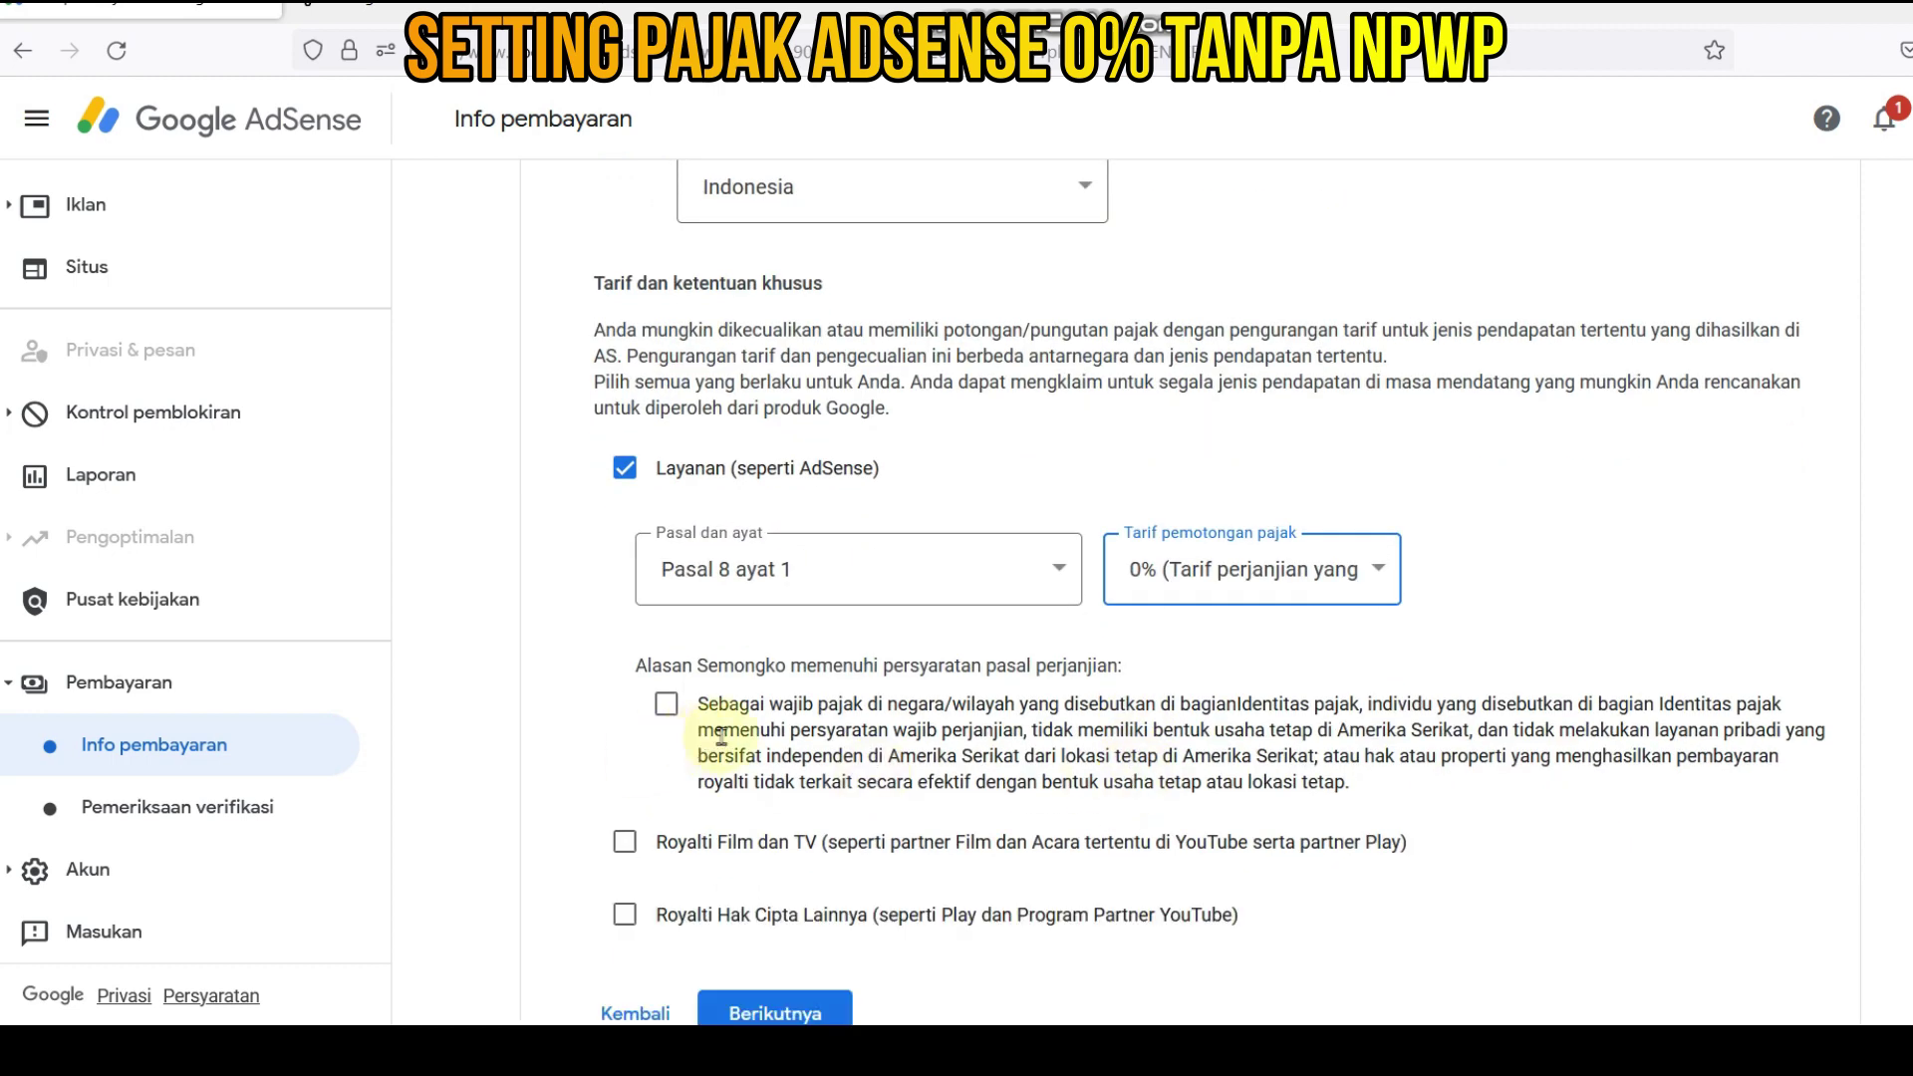
left_click(675, 716)
scroll(699, 508, "down", 2)
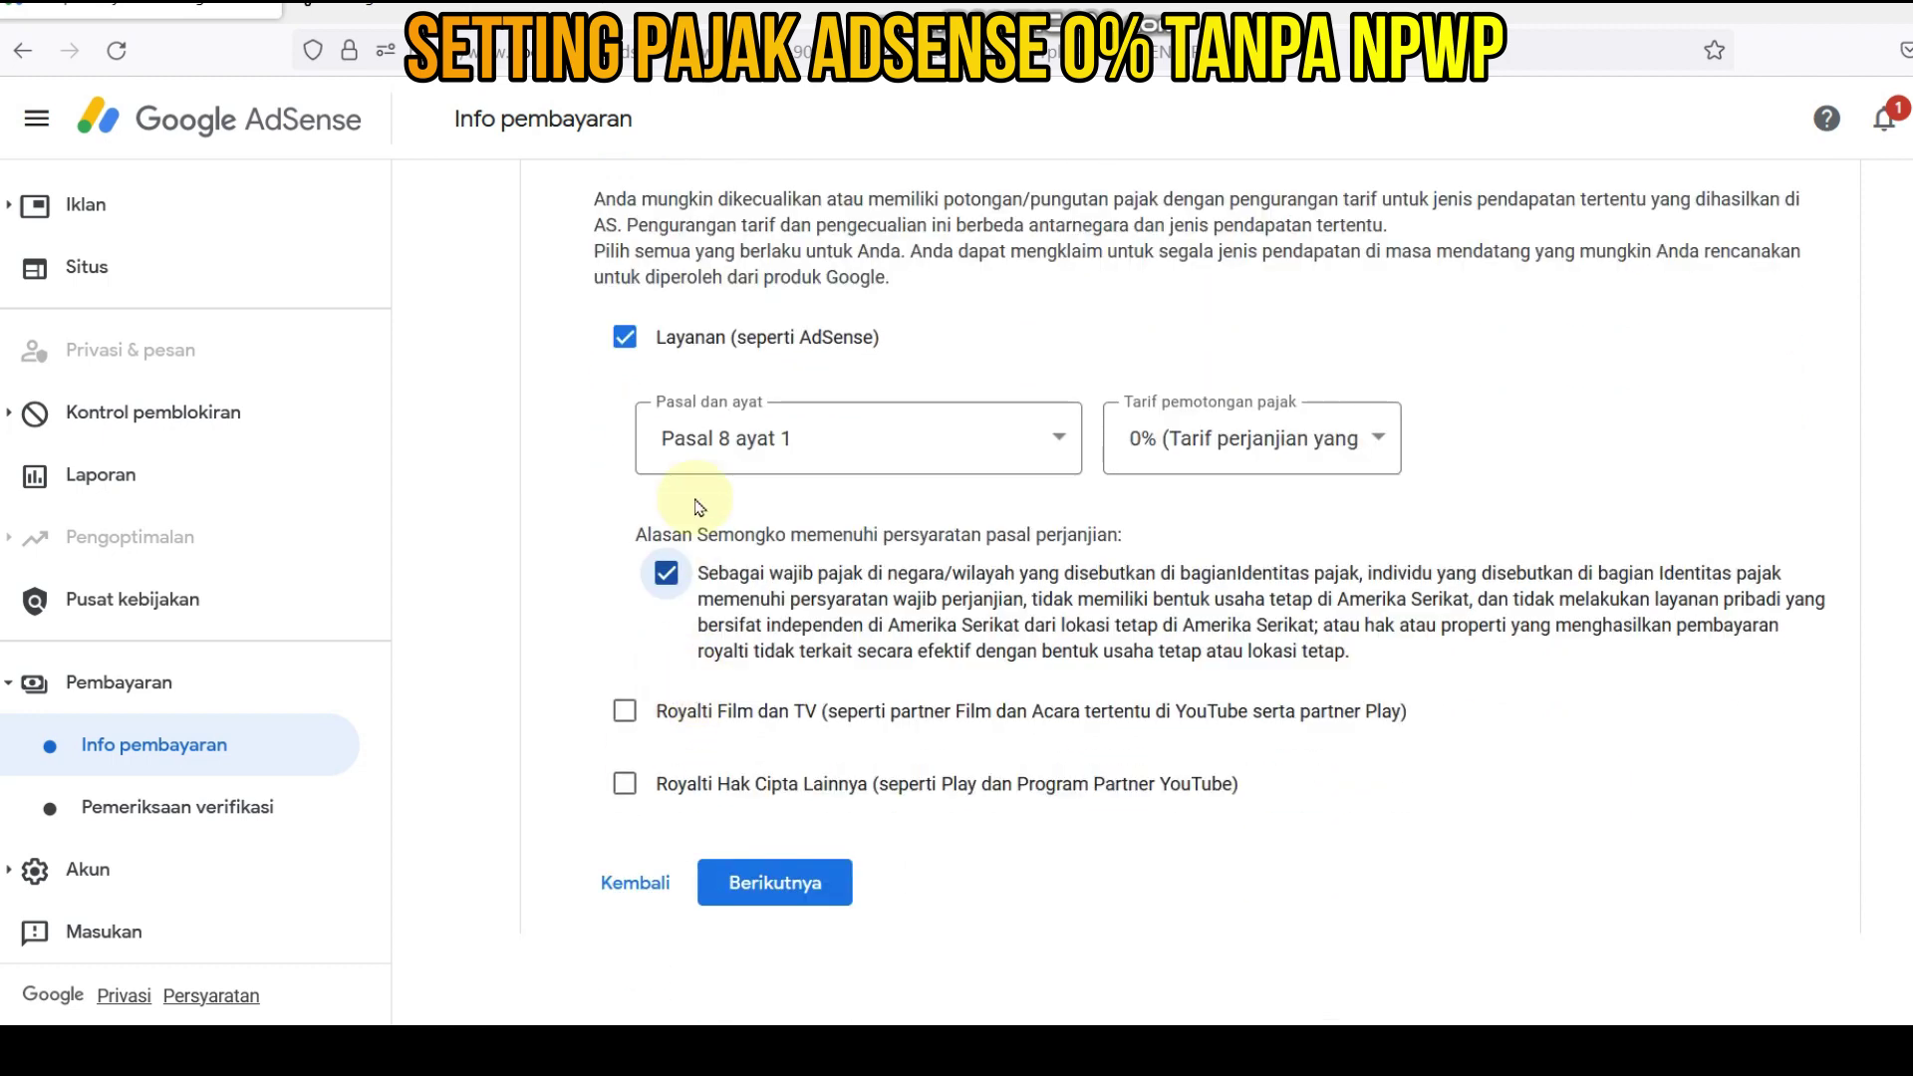
- Claim Royalti Film dan TV under Pasal 13 ayat 2 at 10% and tick its eligibility box
left_click(626, 711)
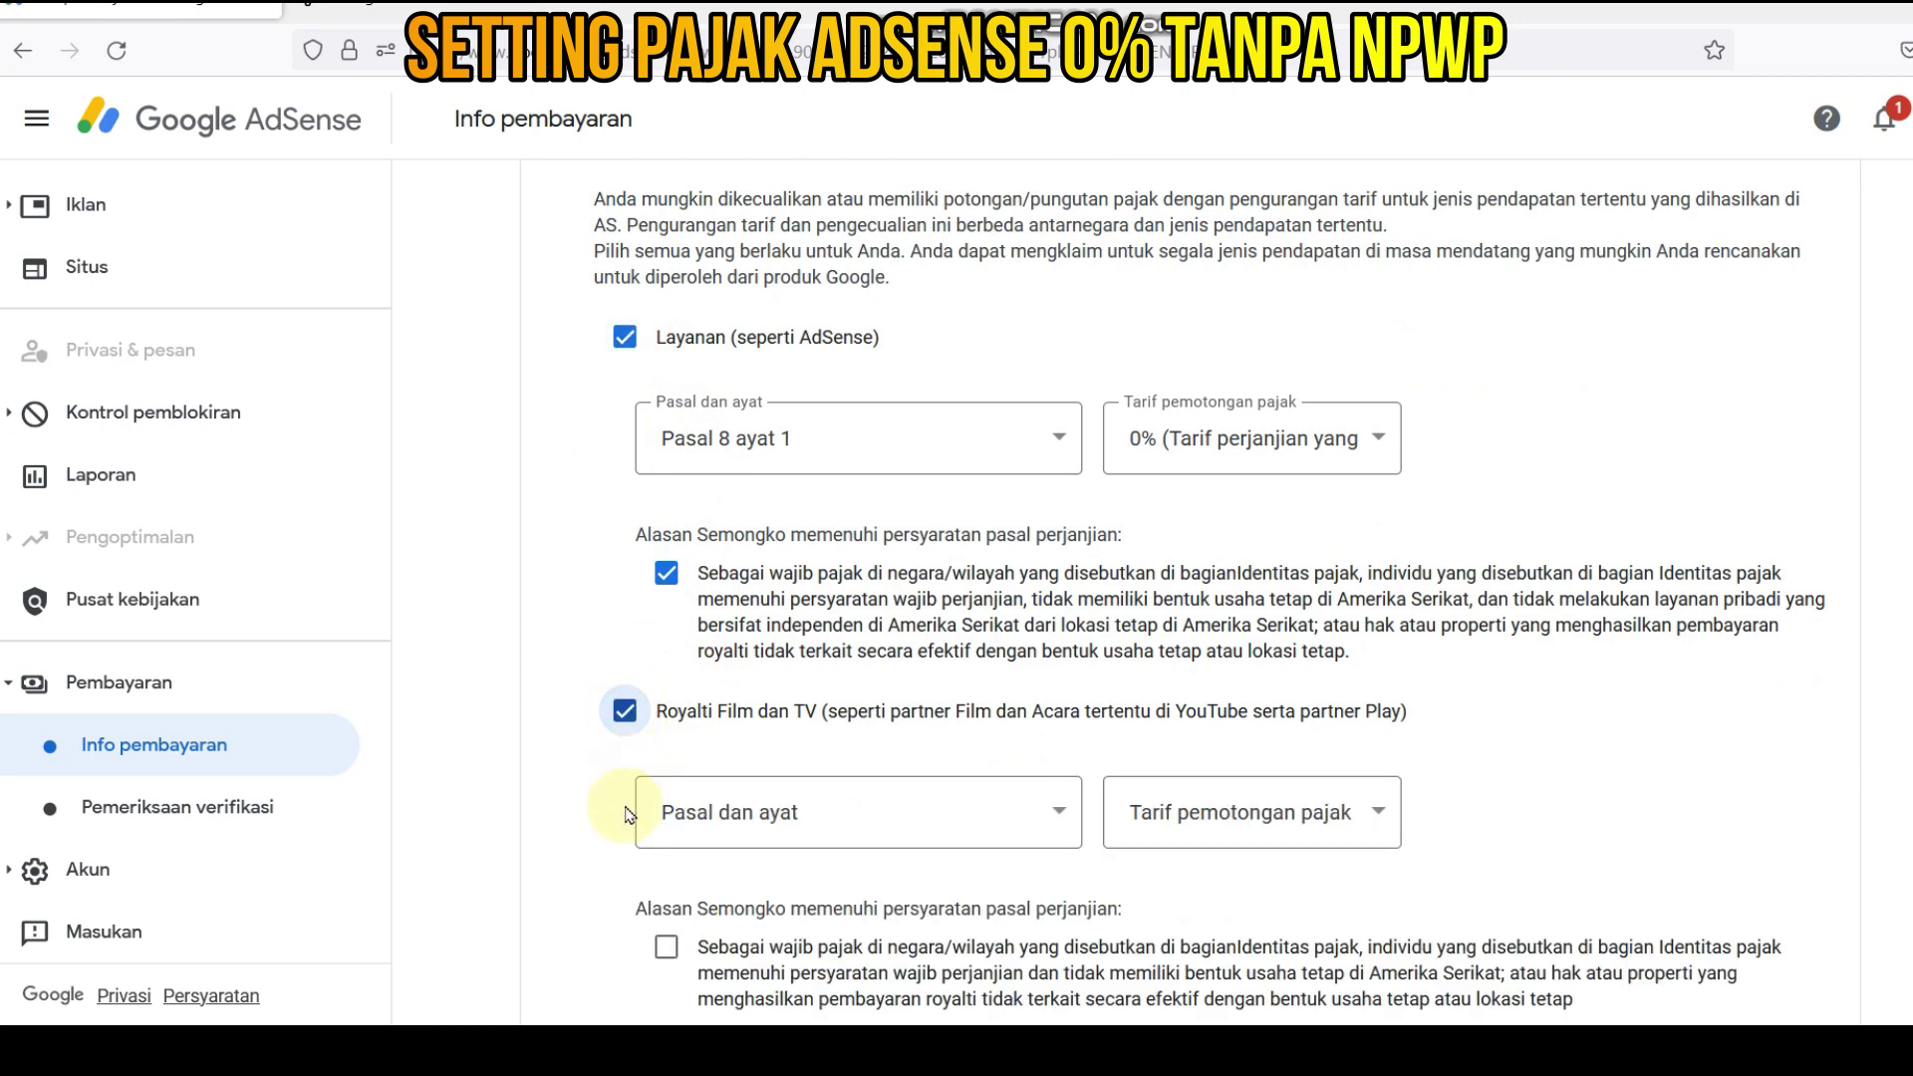
left_click(1058, 811)
left_click(811, 909)
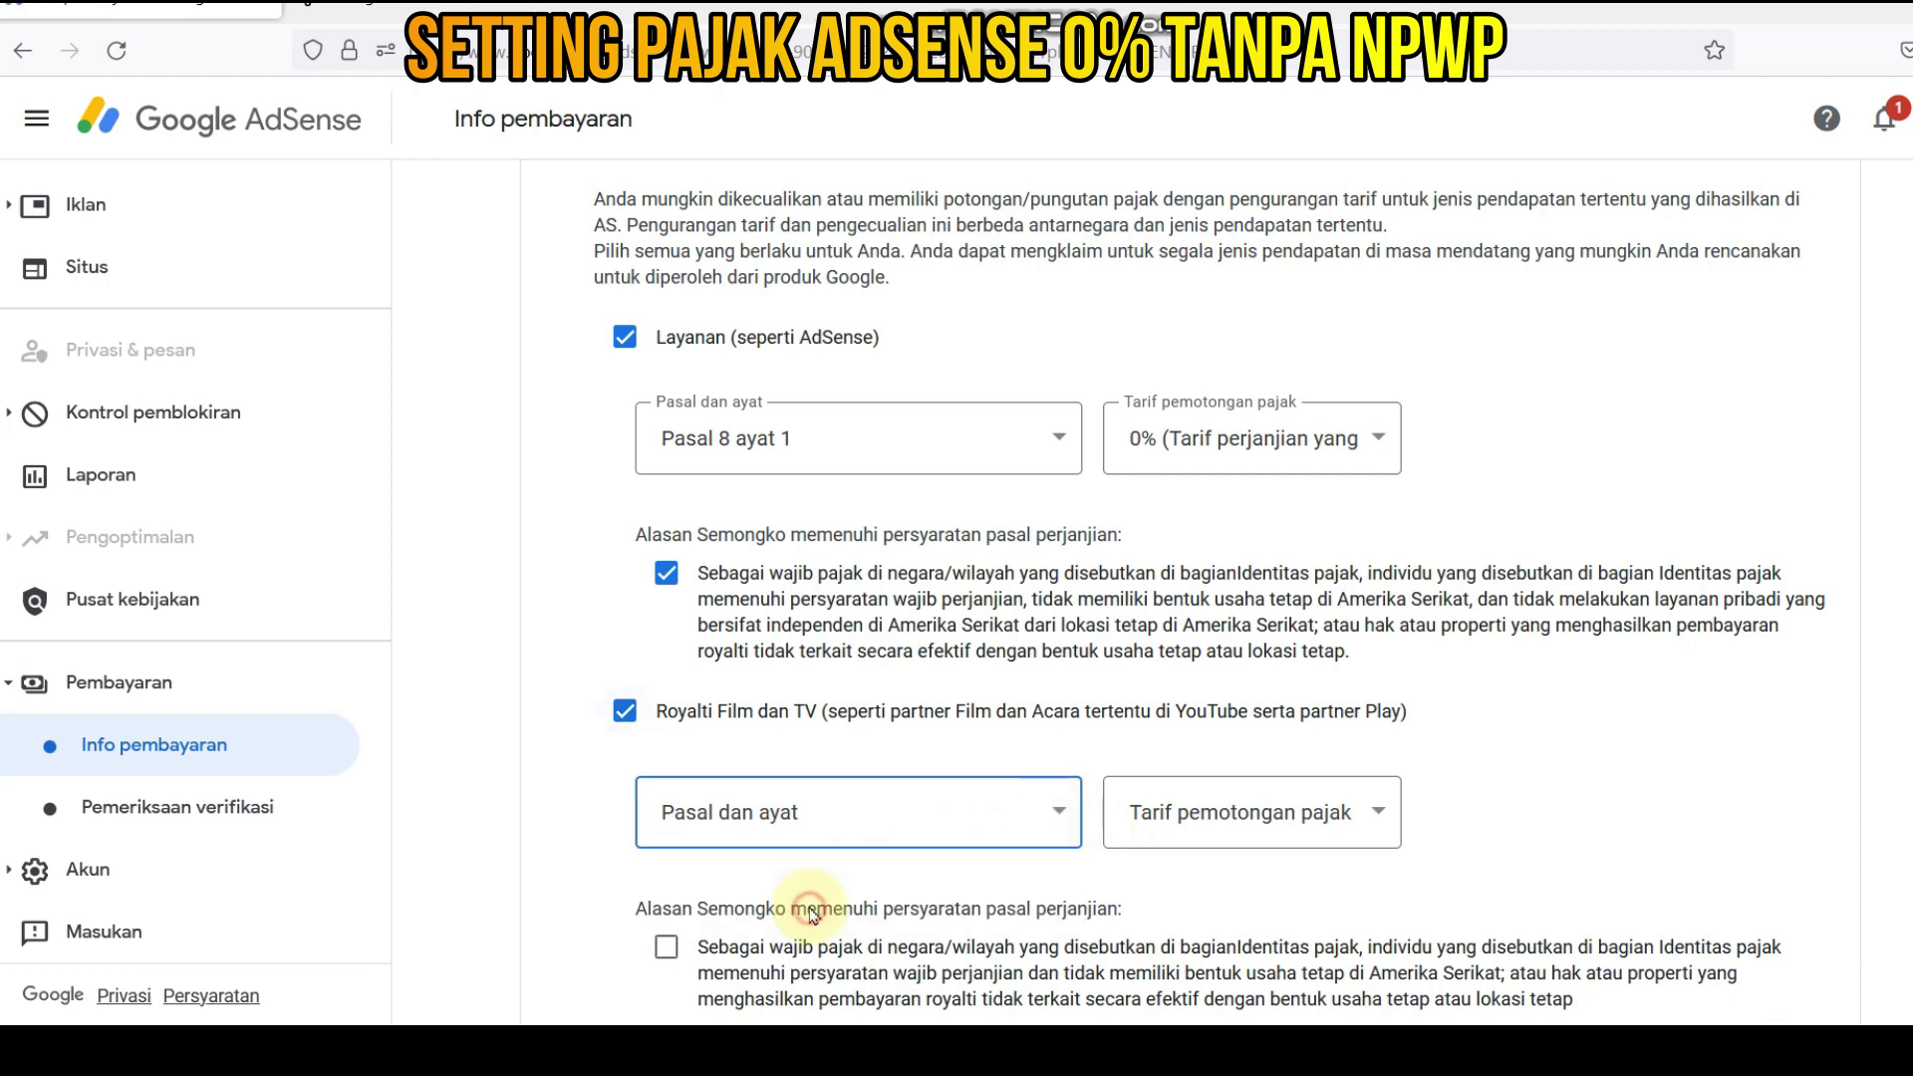
left_click(1360, 814)
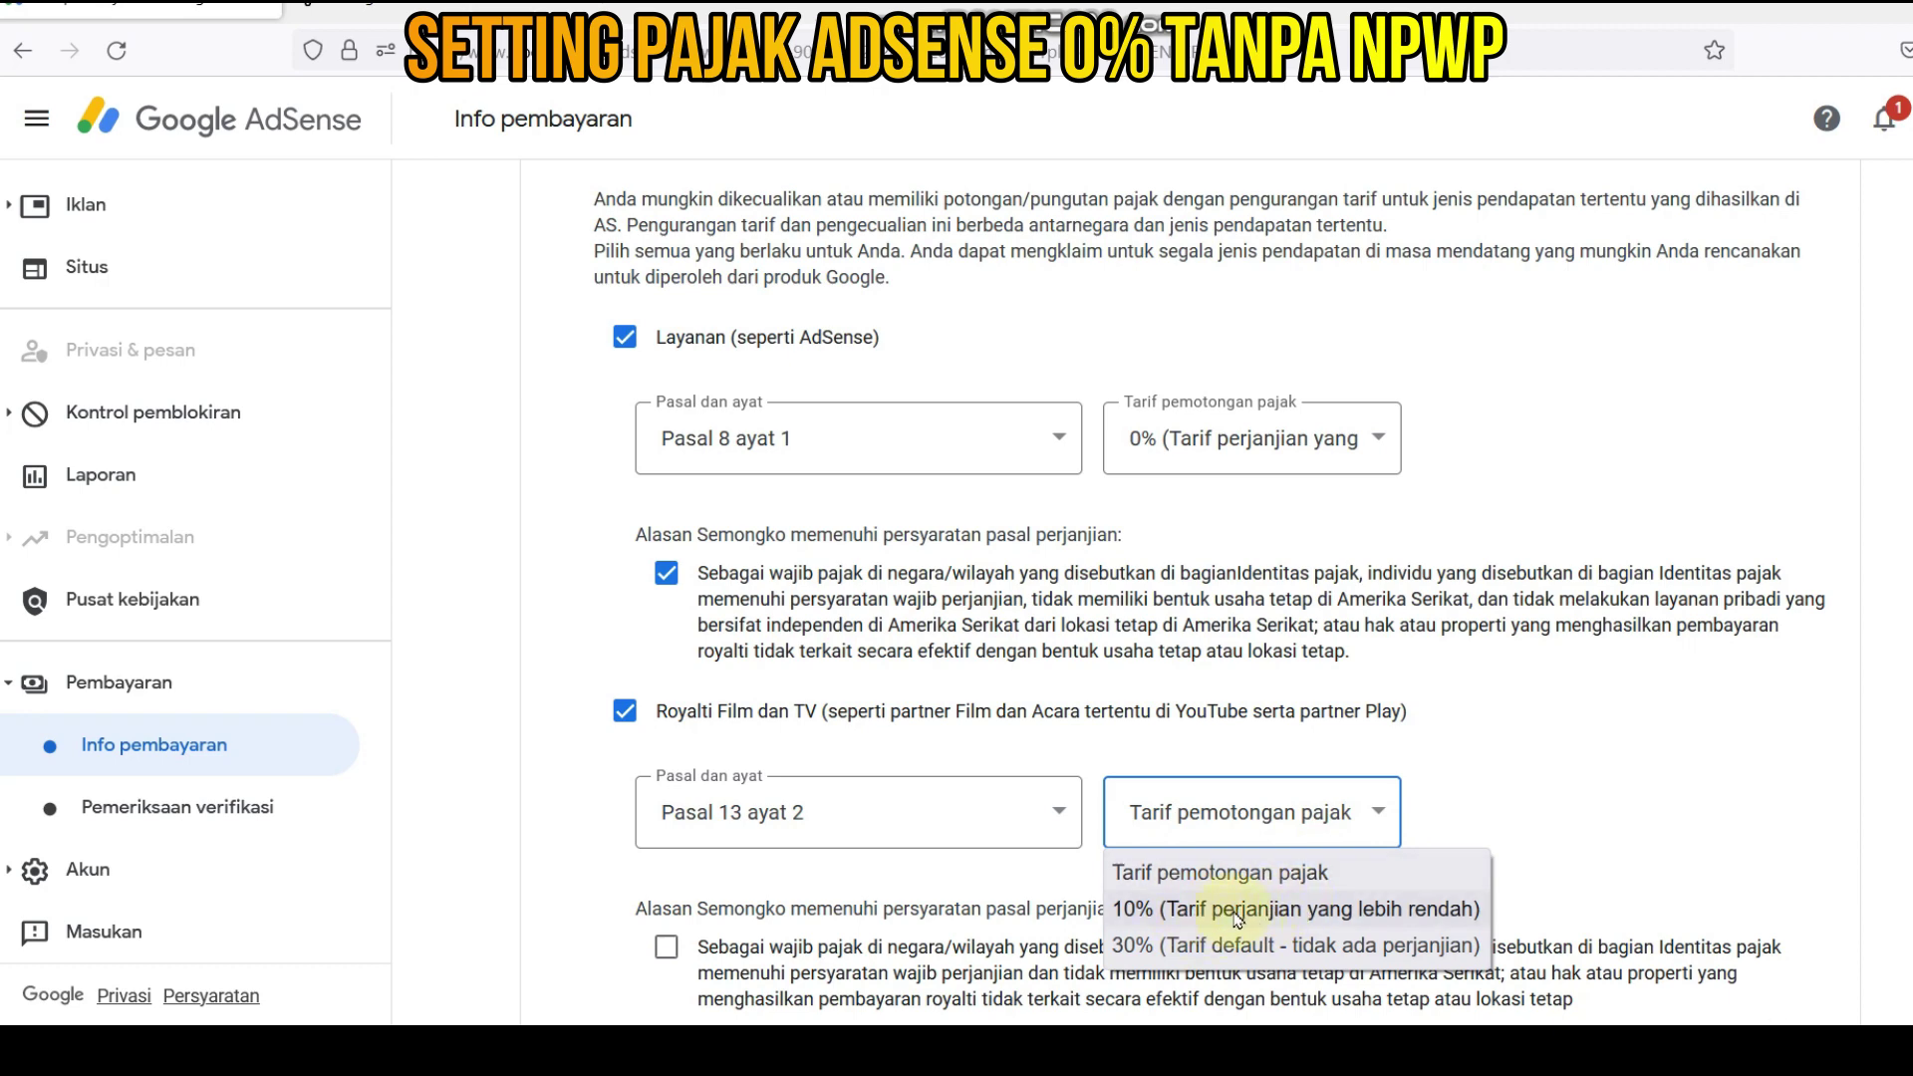
left_click(1204, 910)
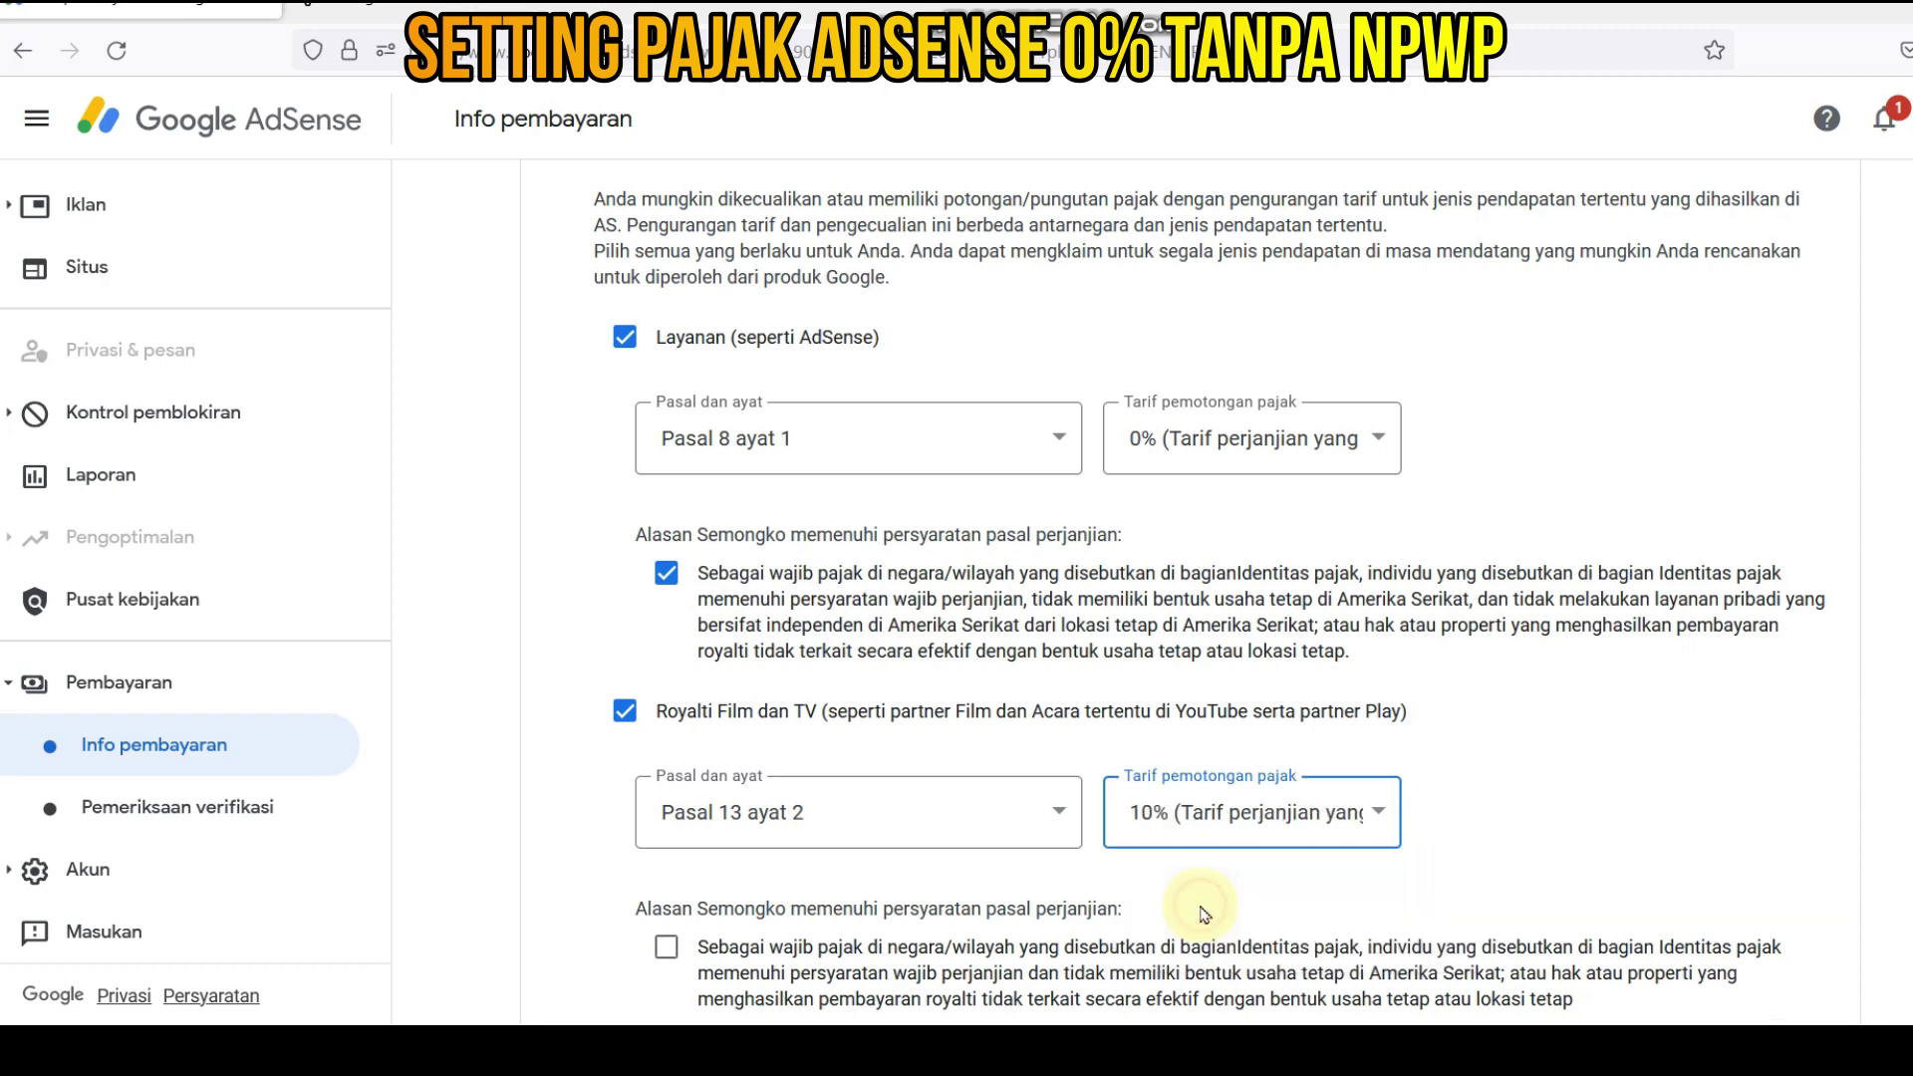
scroll(1233, 880, "down", 3)
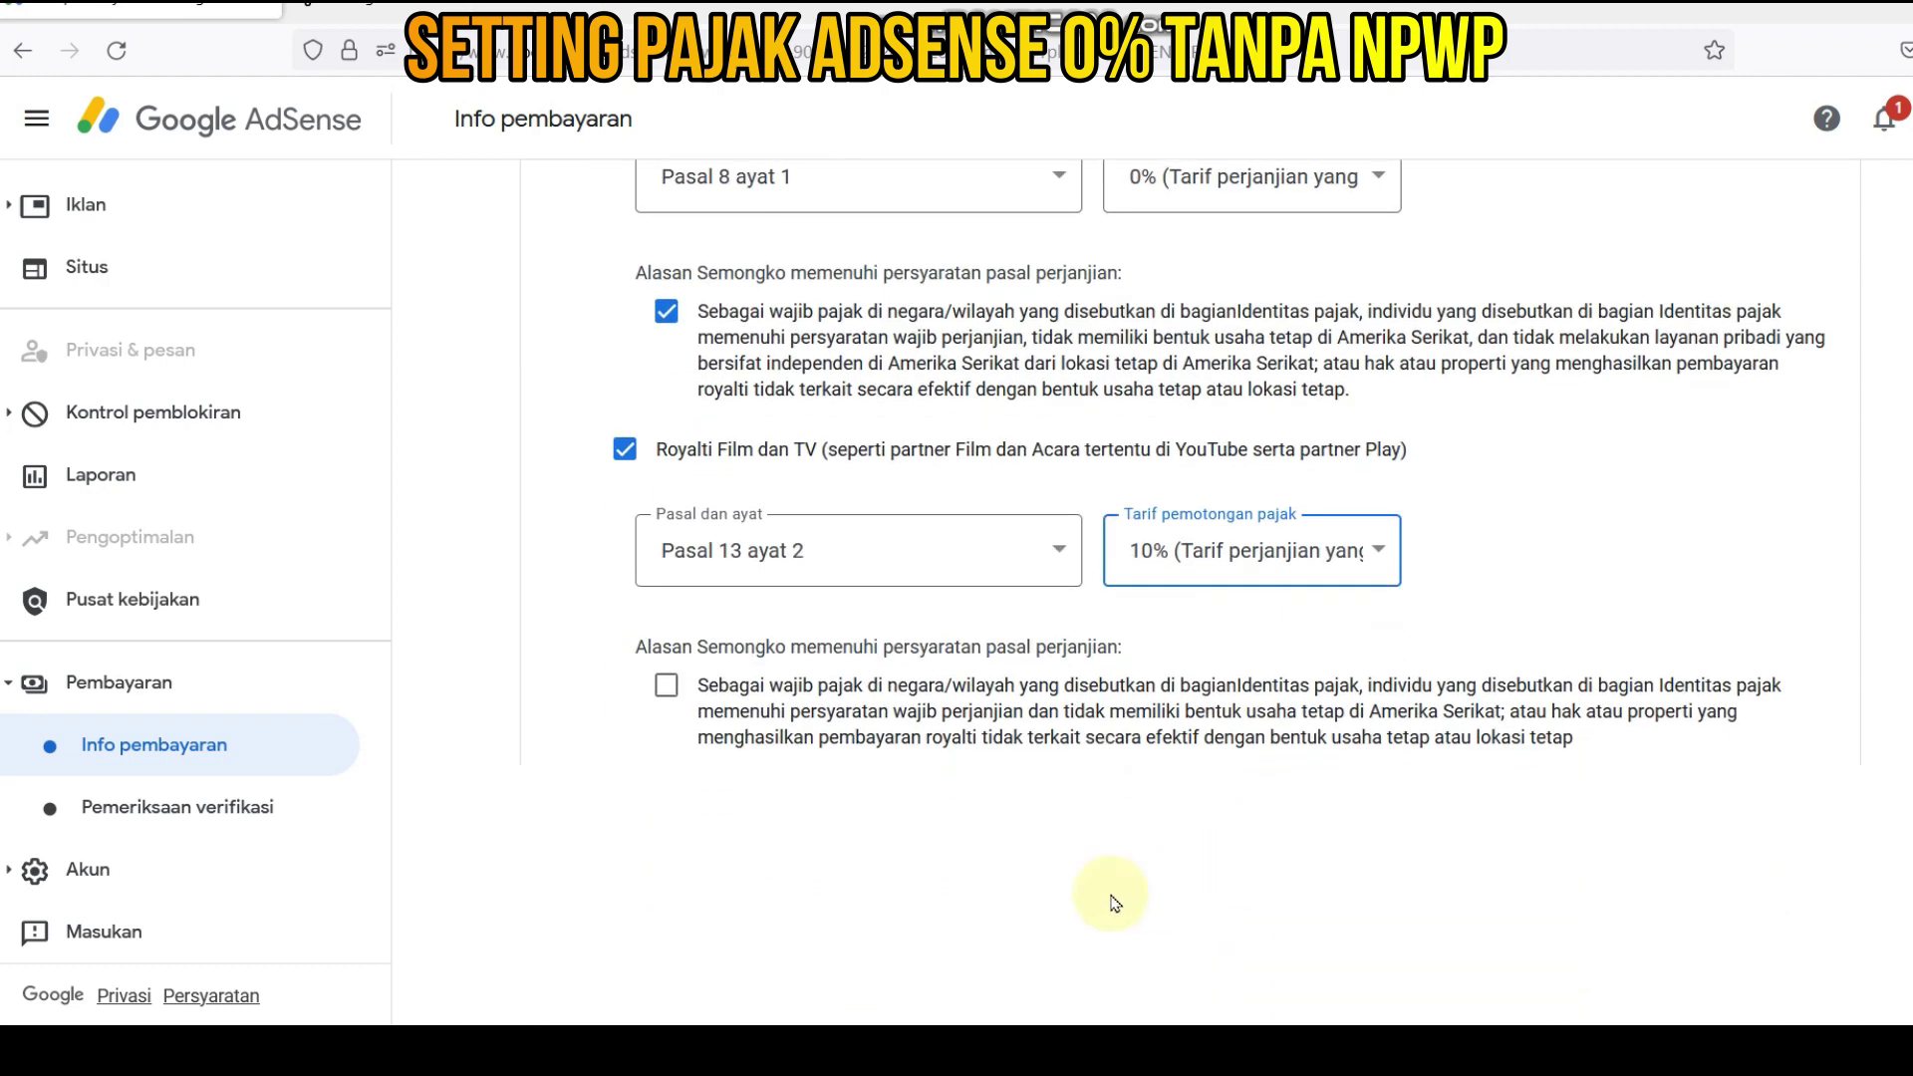
left_click(666, 688)
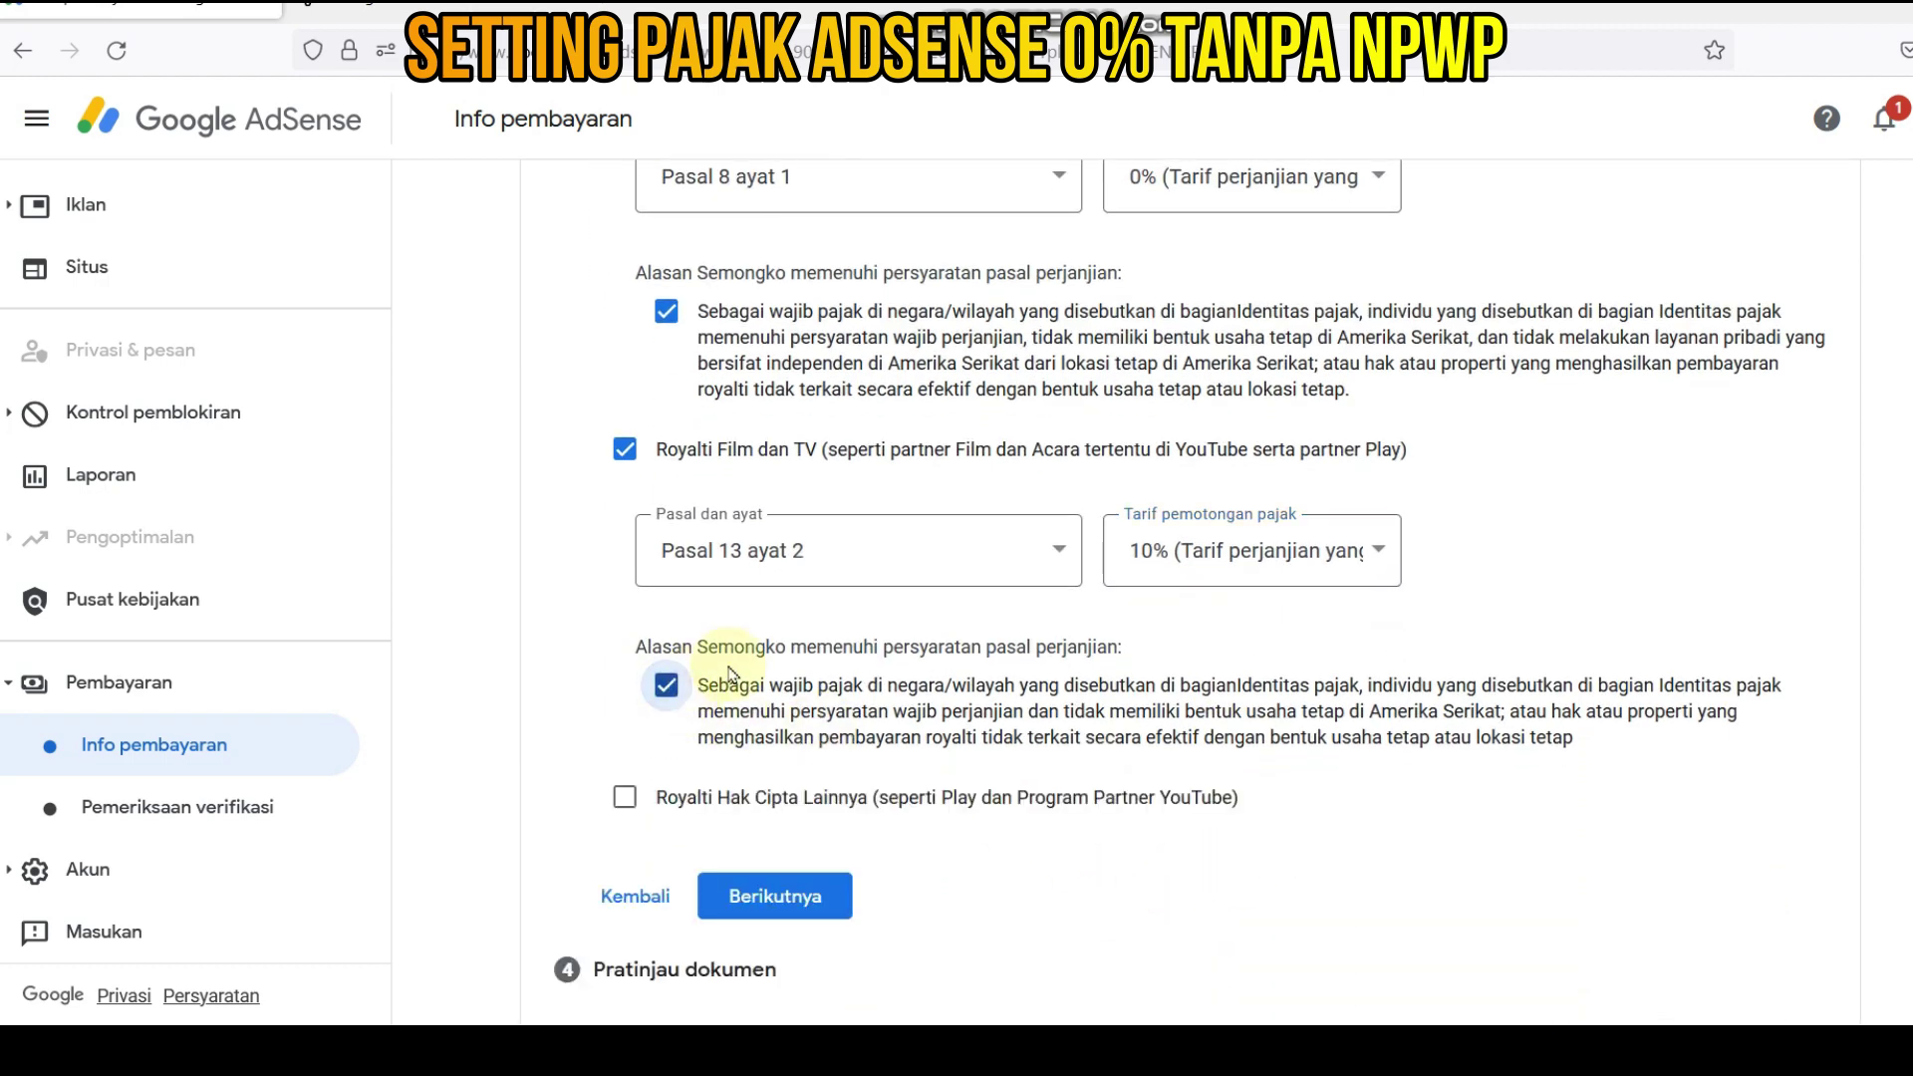
scroll(833, 560, "up", 3)
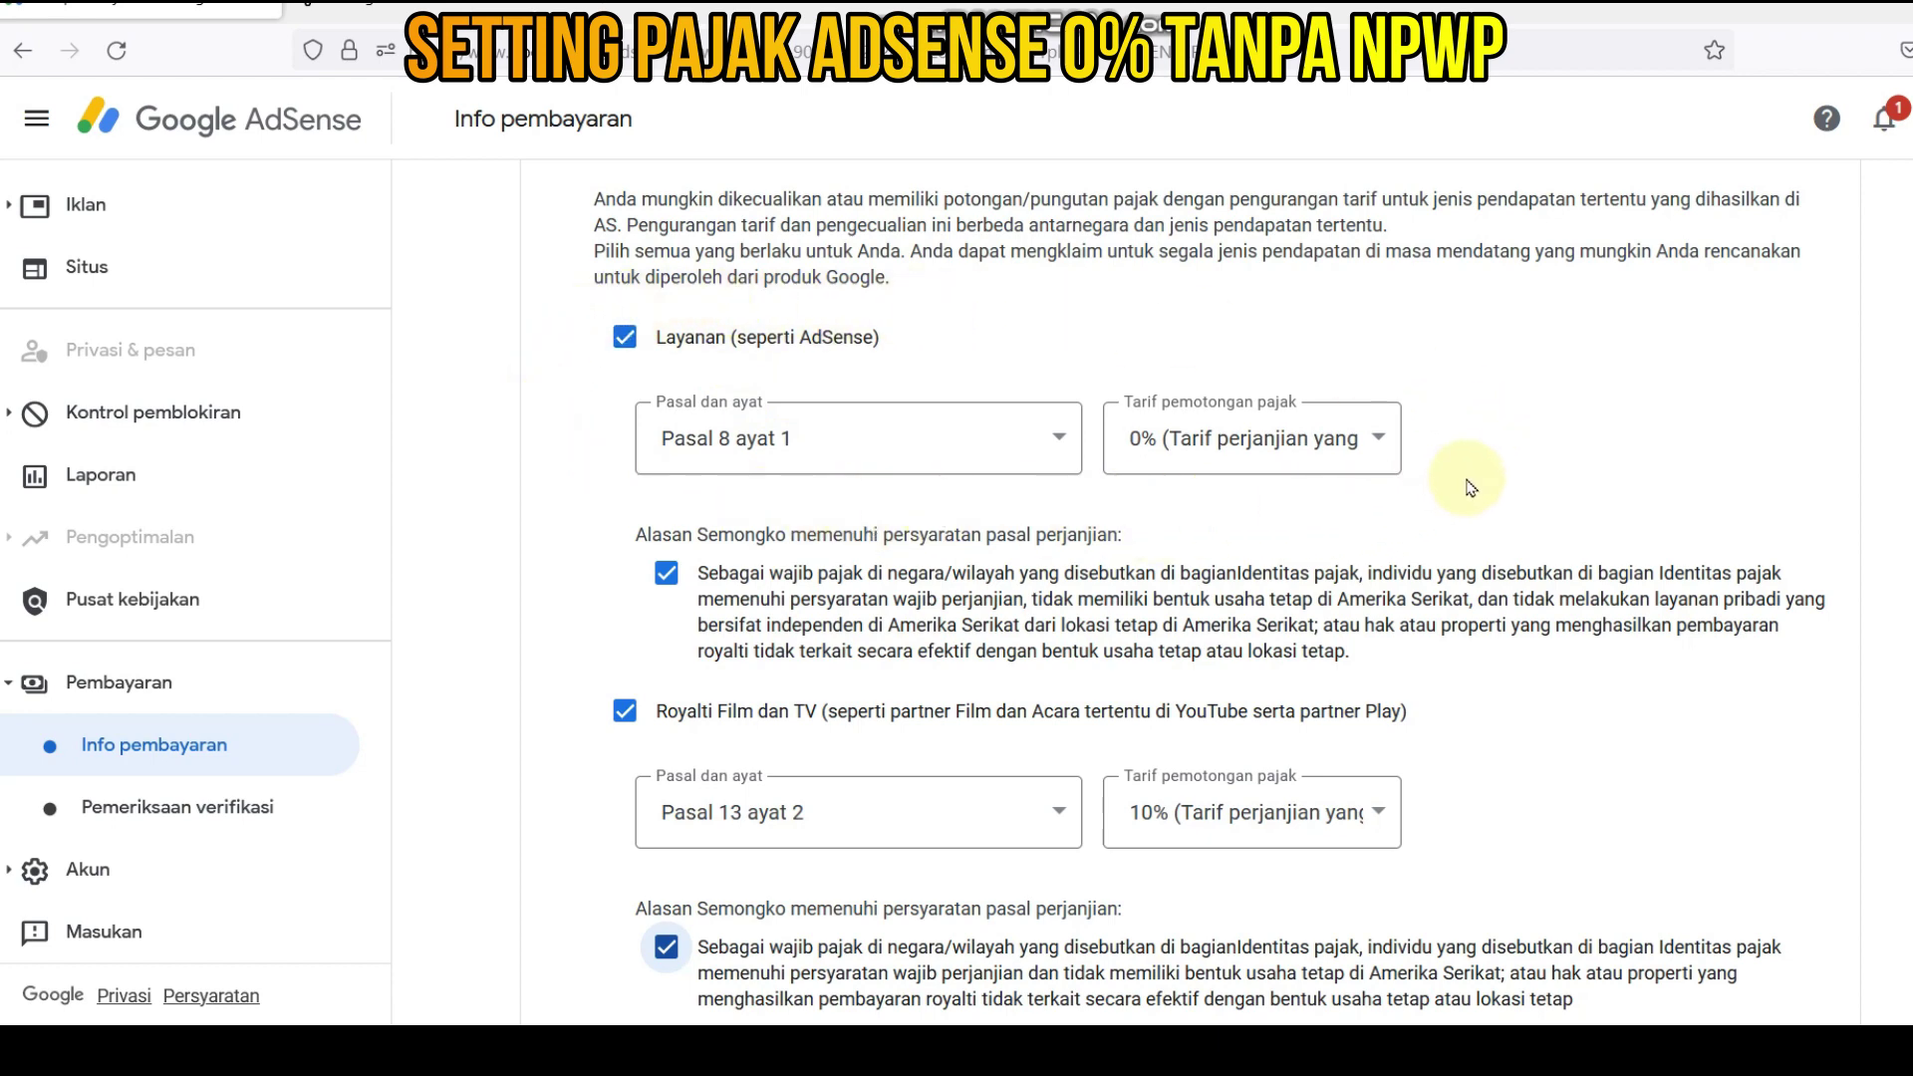
scroll(1054, 781, "down", 4)
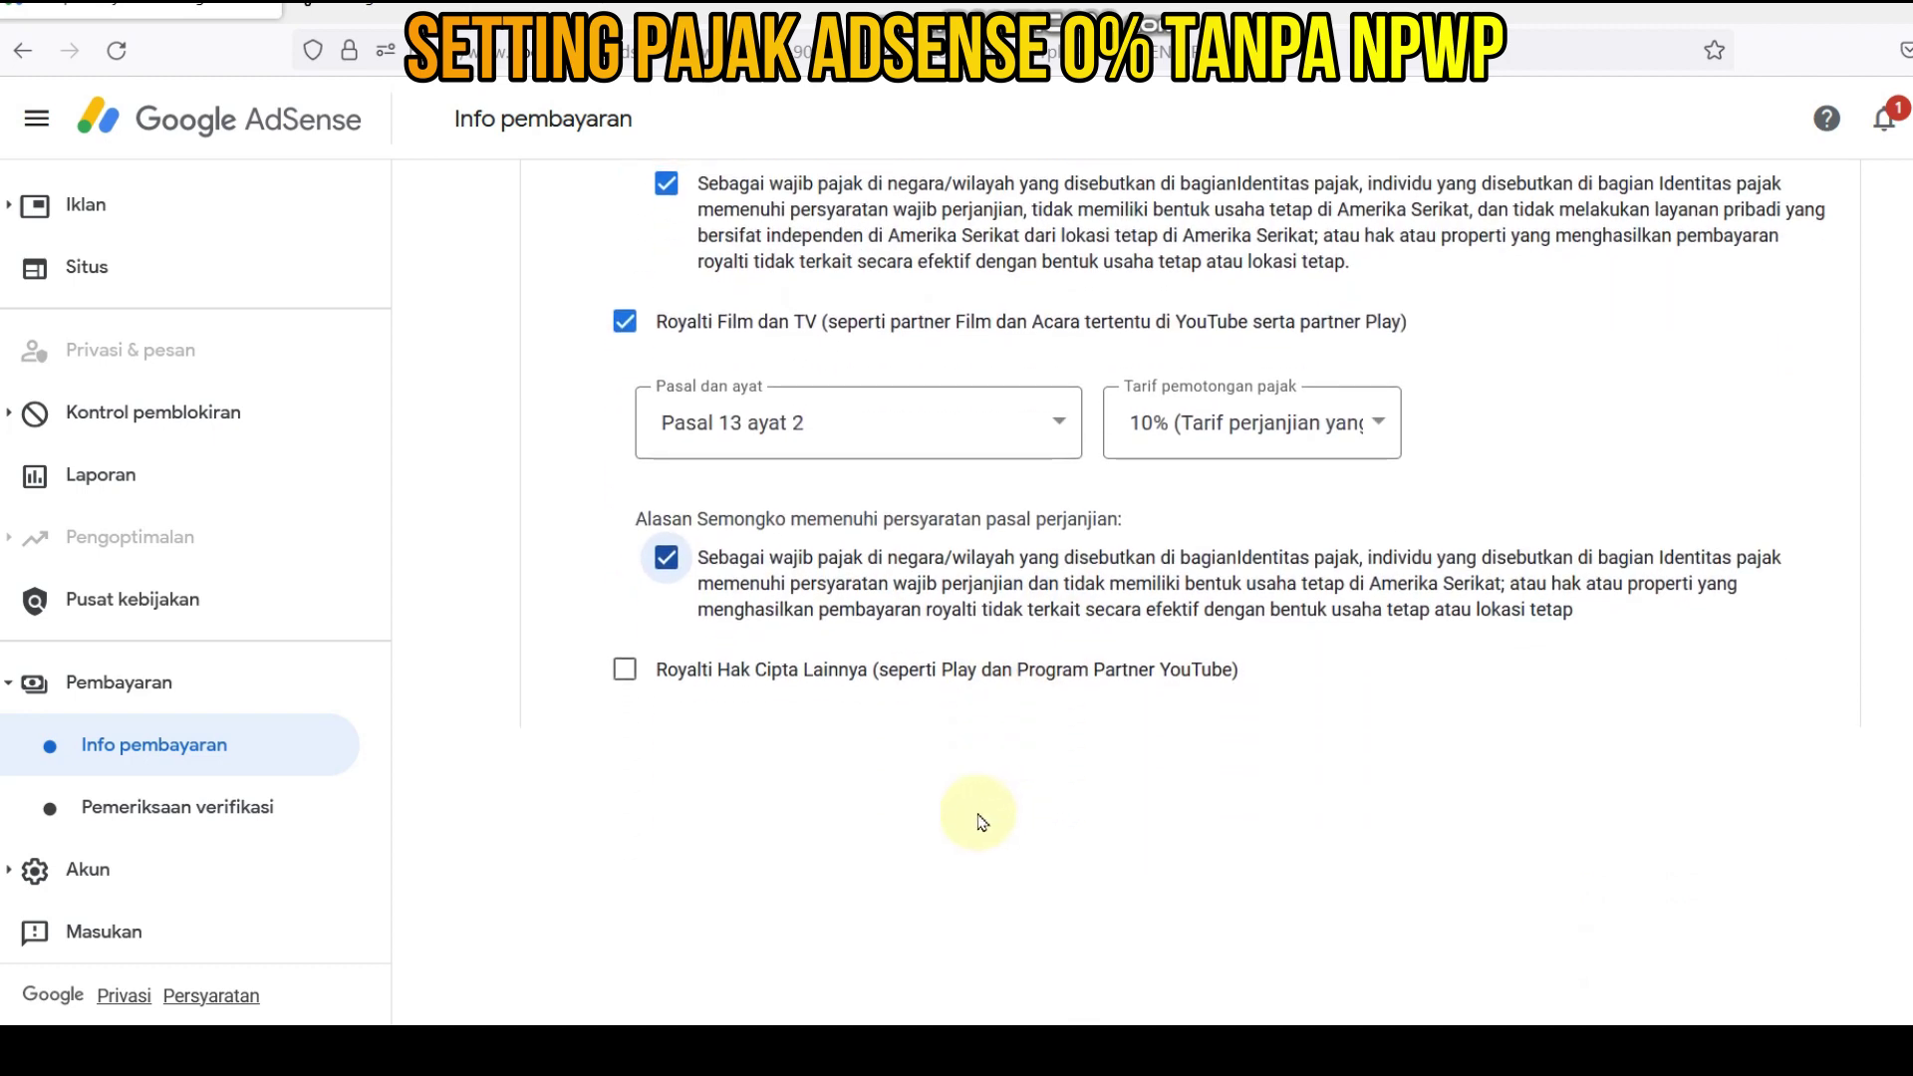
- Tick Royalti Hak Cipta Lainnya, choose Pasal 13 ayat 2 at 10%, and tick its Alasan box
left_click(625, 669)
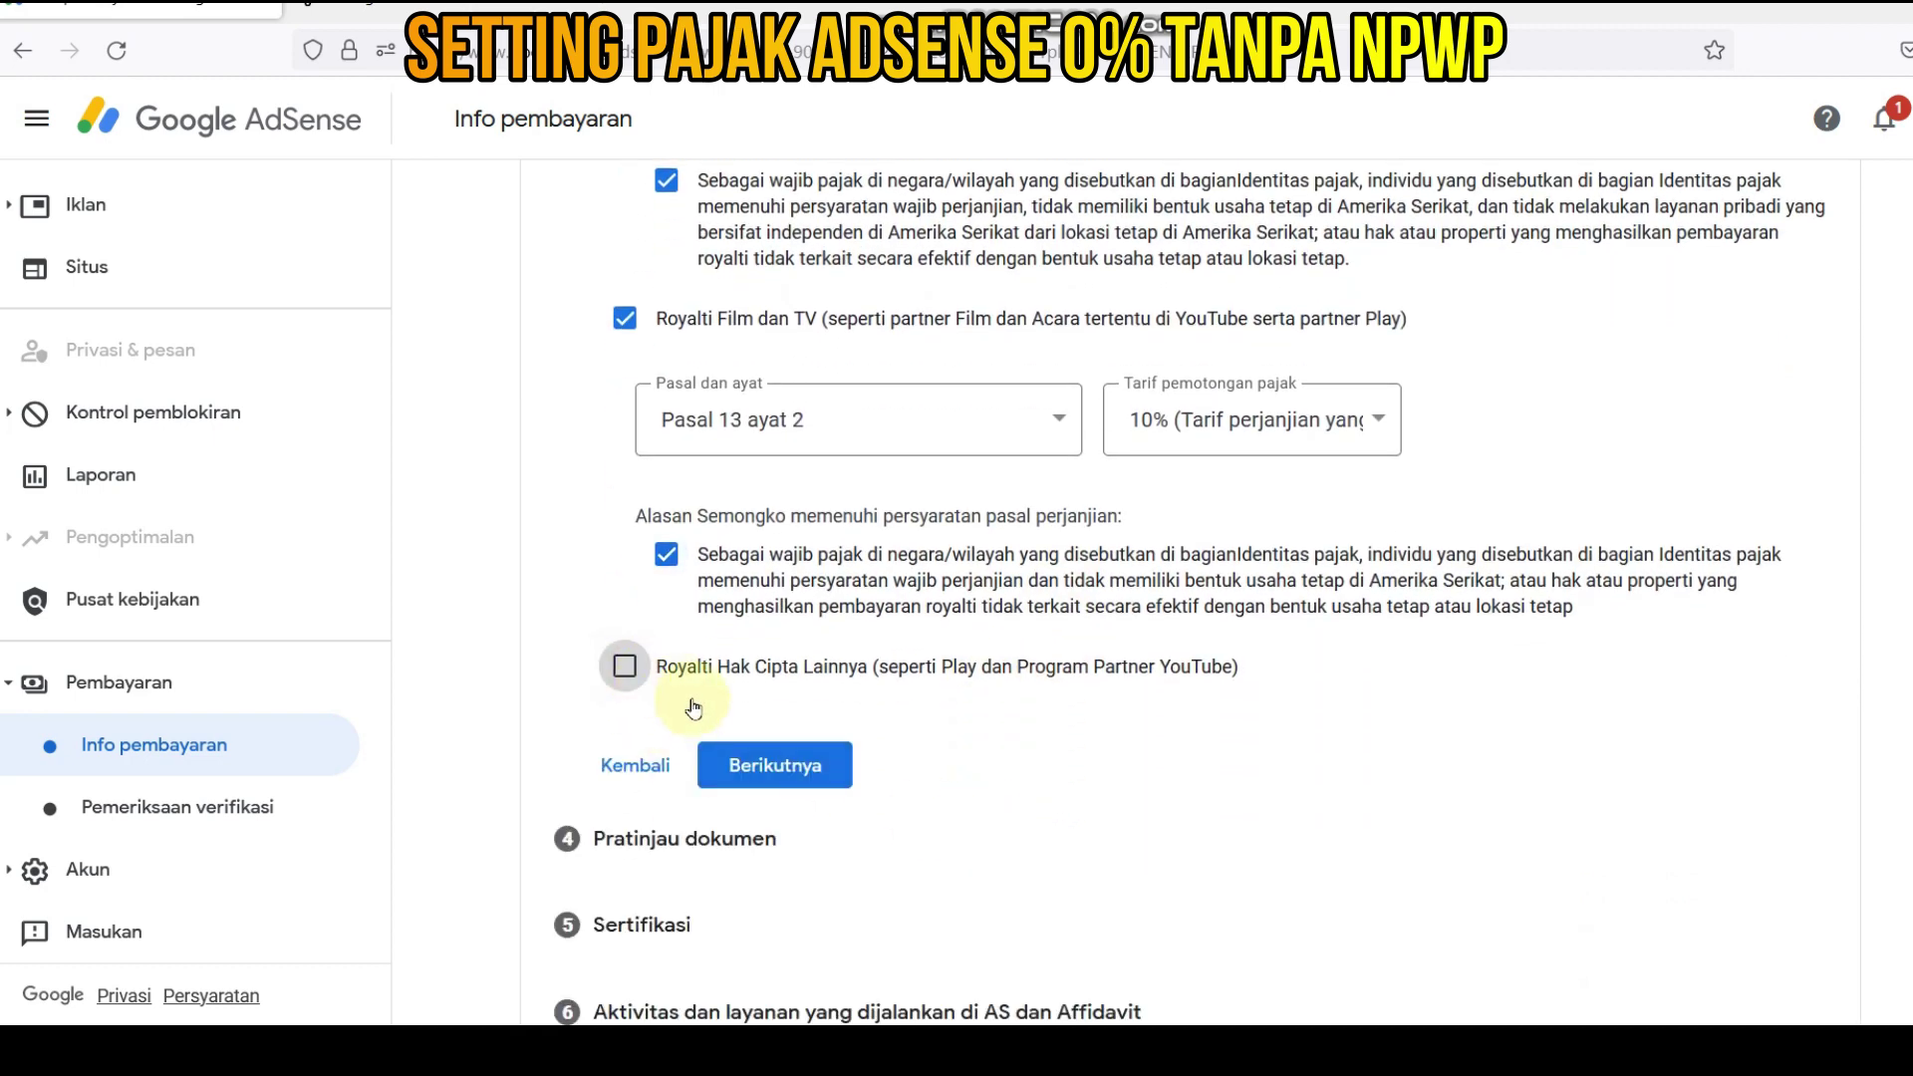
left_click(1064, 772)
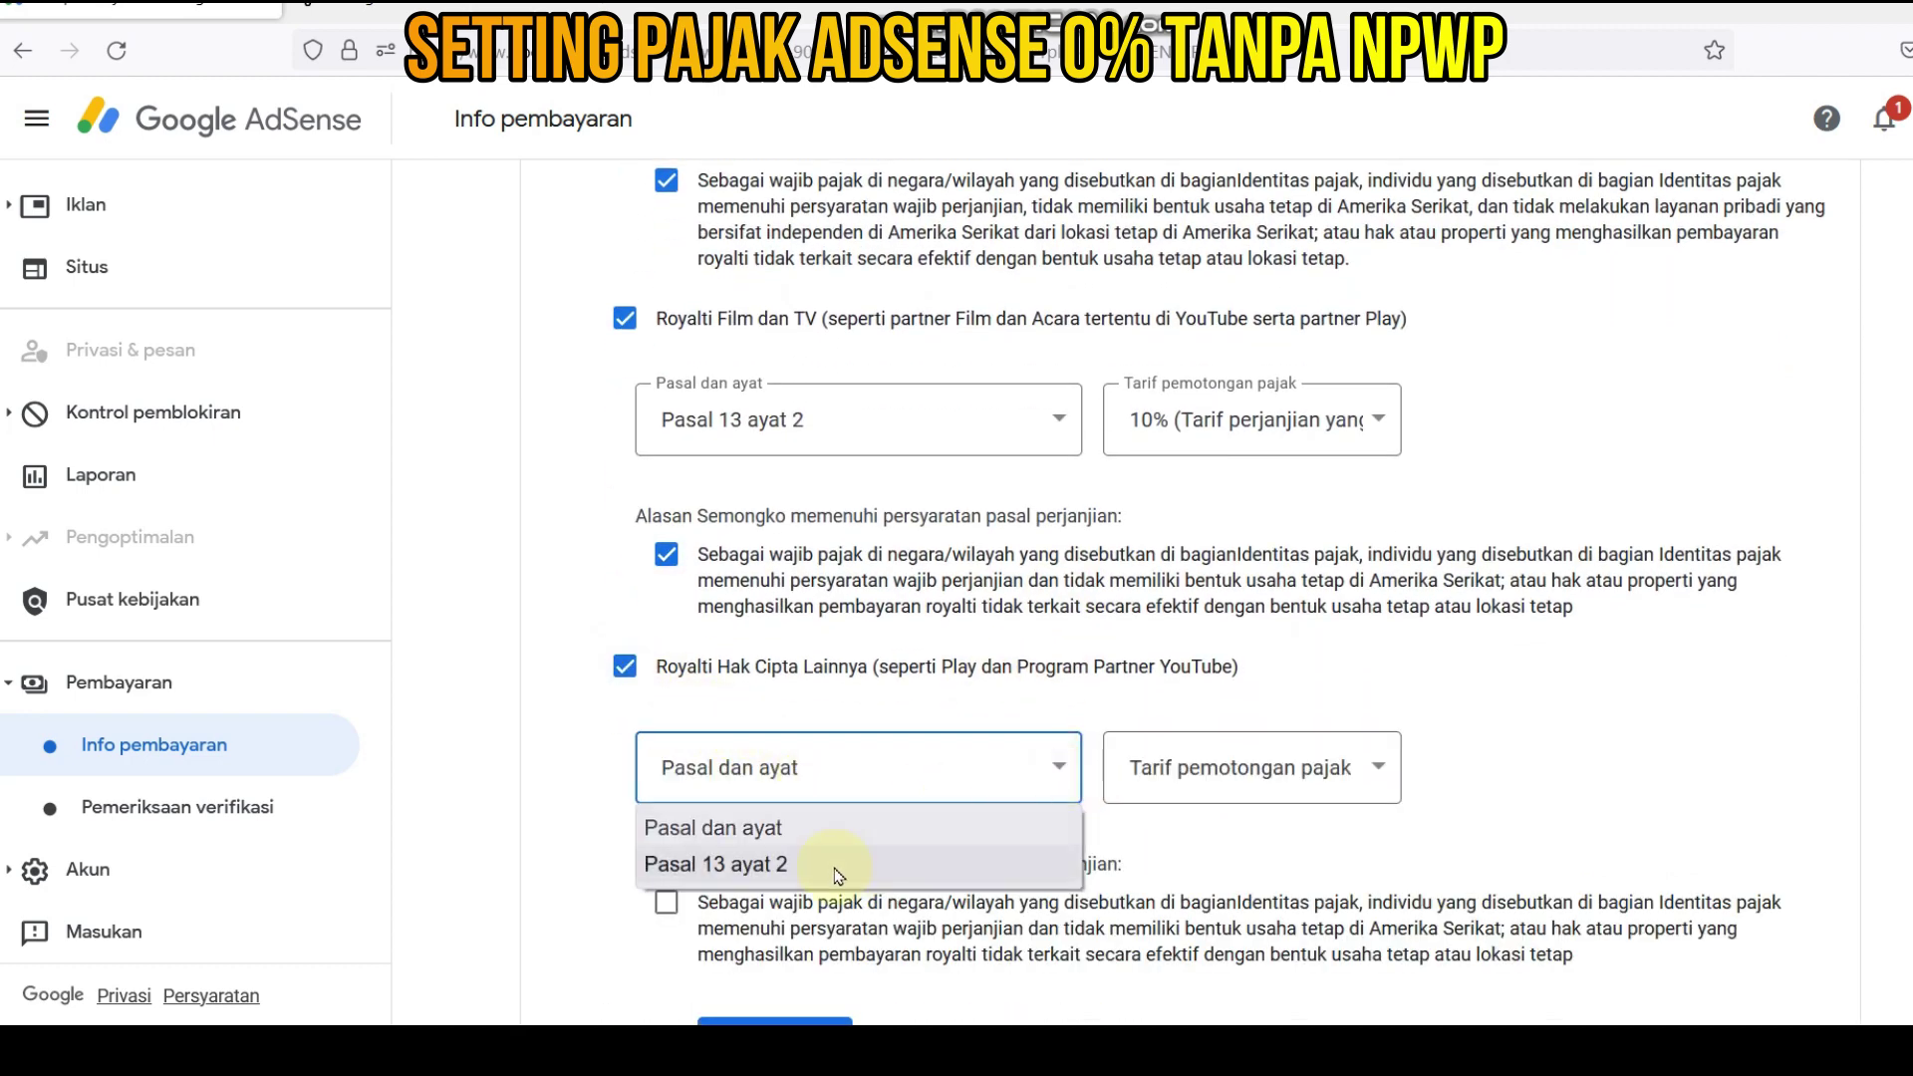
left_click(790, 866)
left_click(1374, 765)
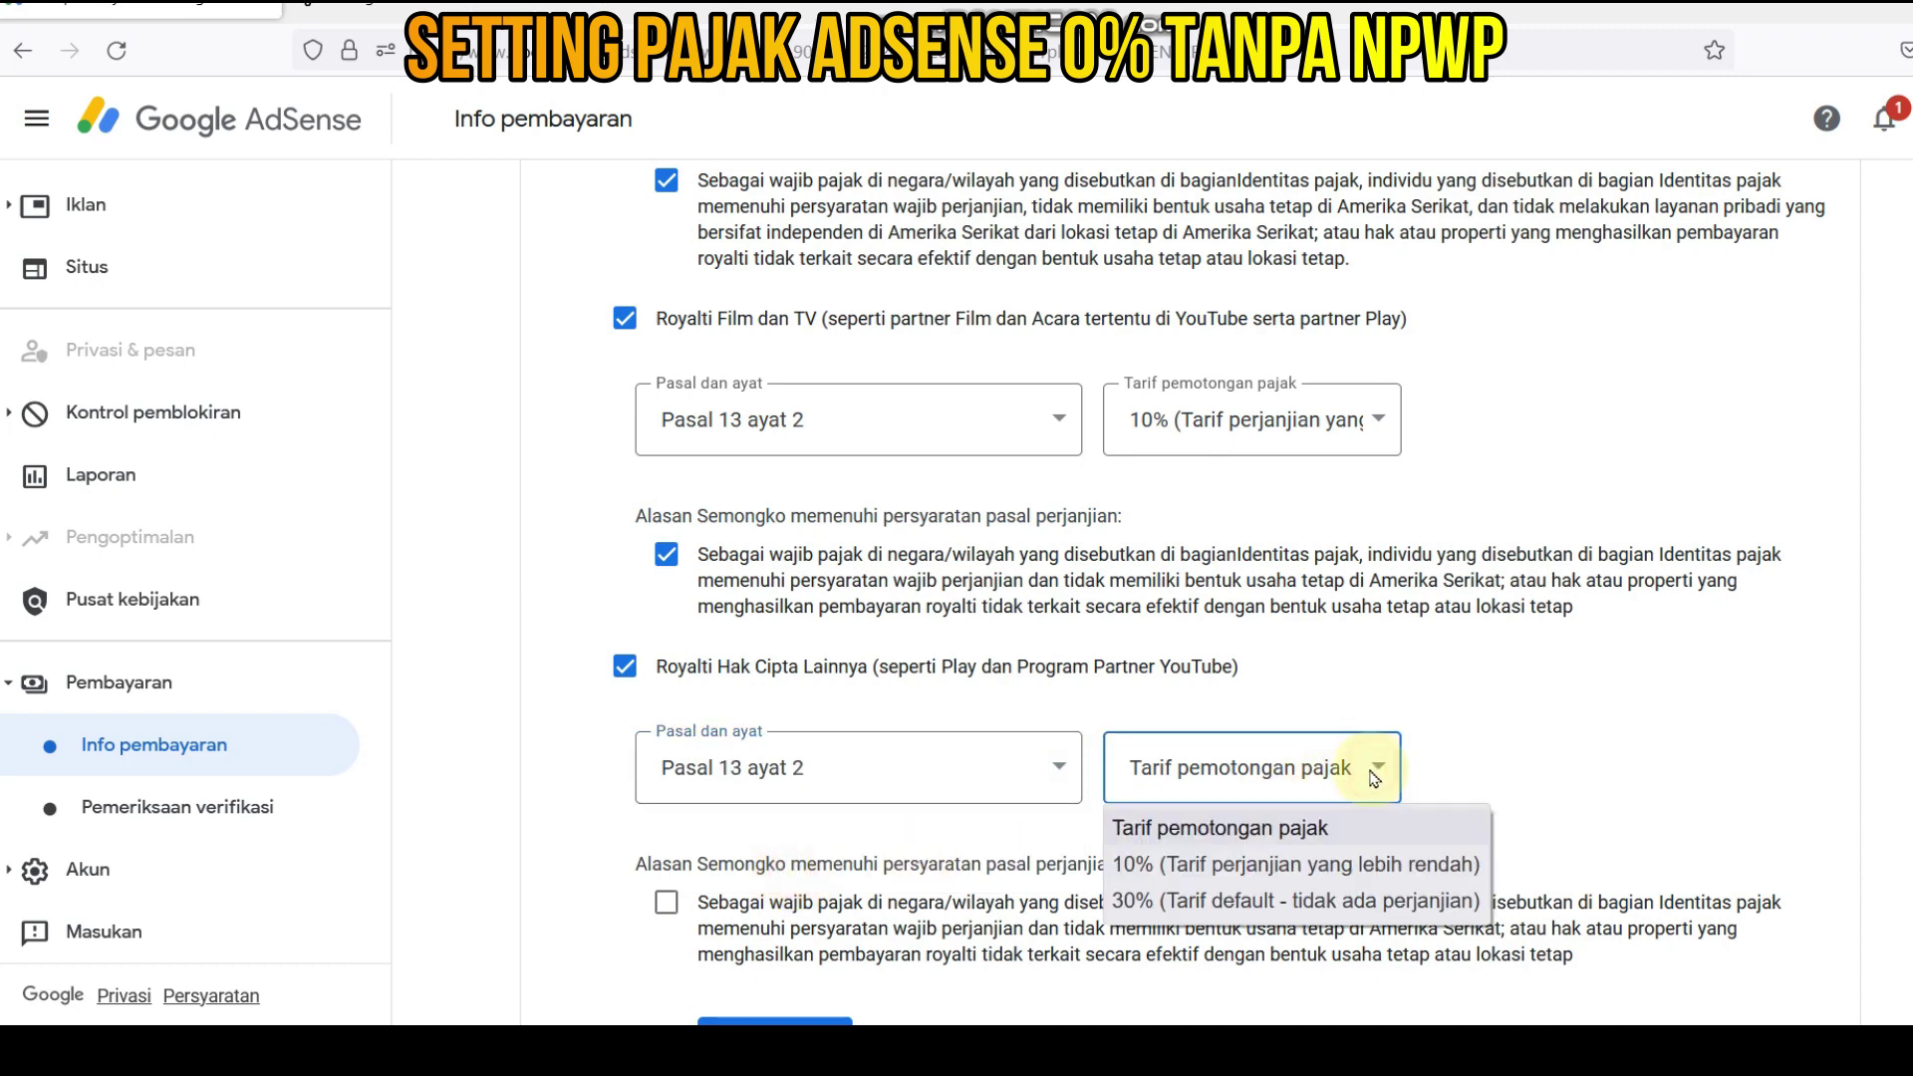
left_click(1266, 865)
scroll(1232, 833, "down", 4)
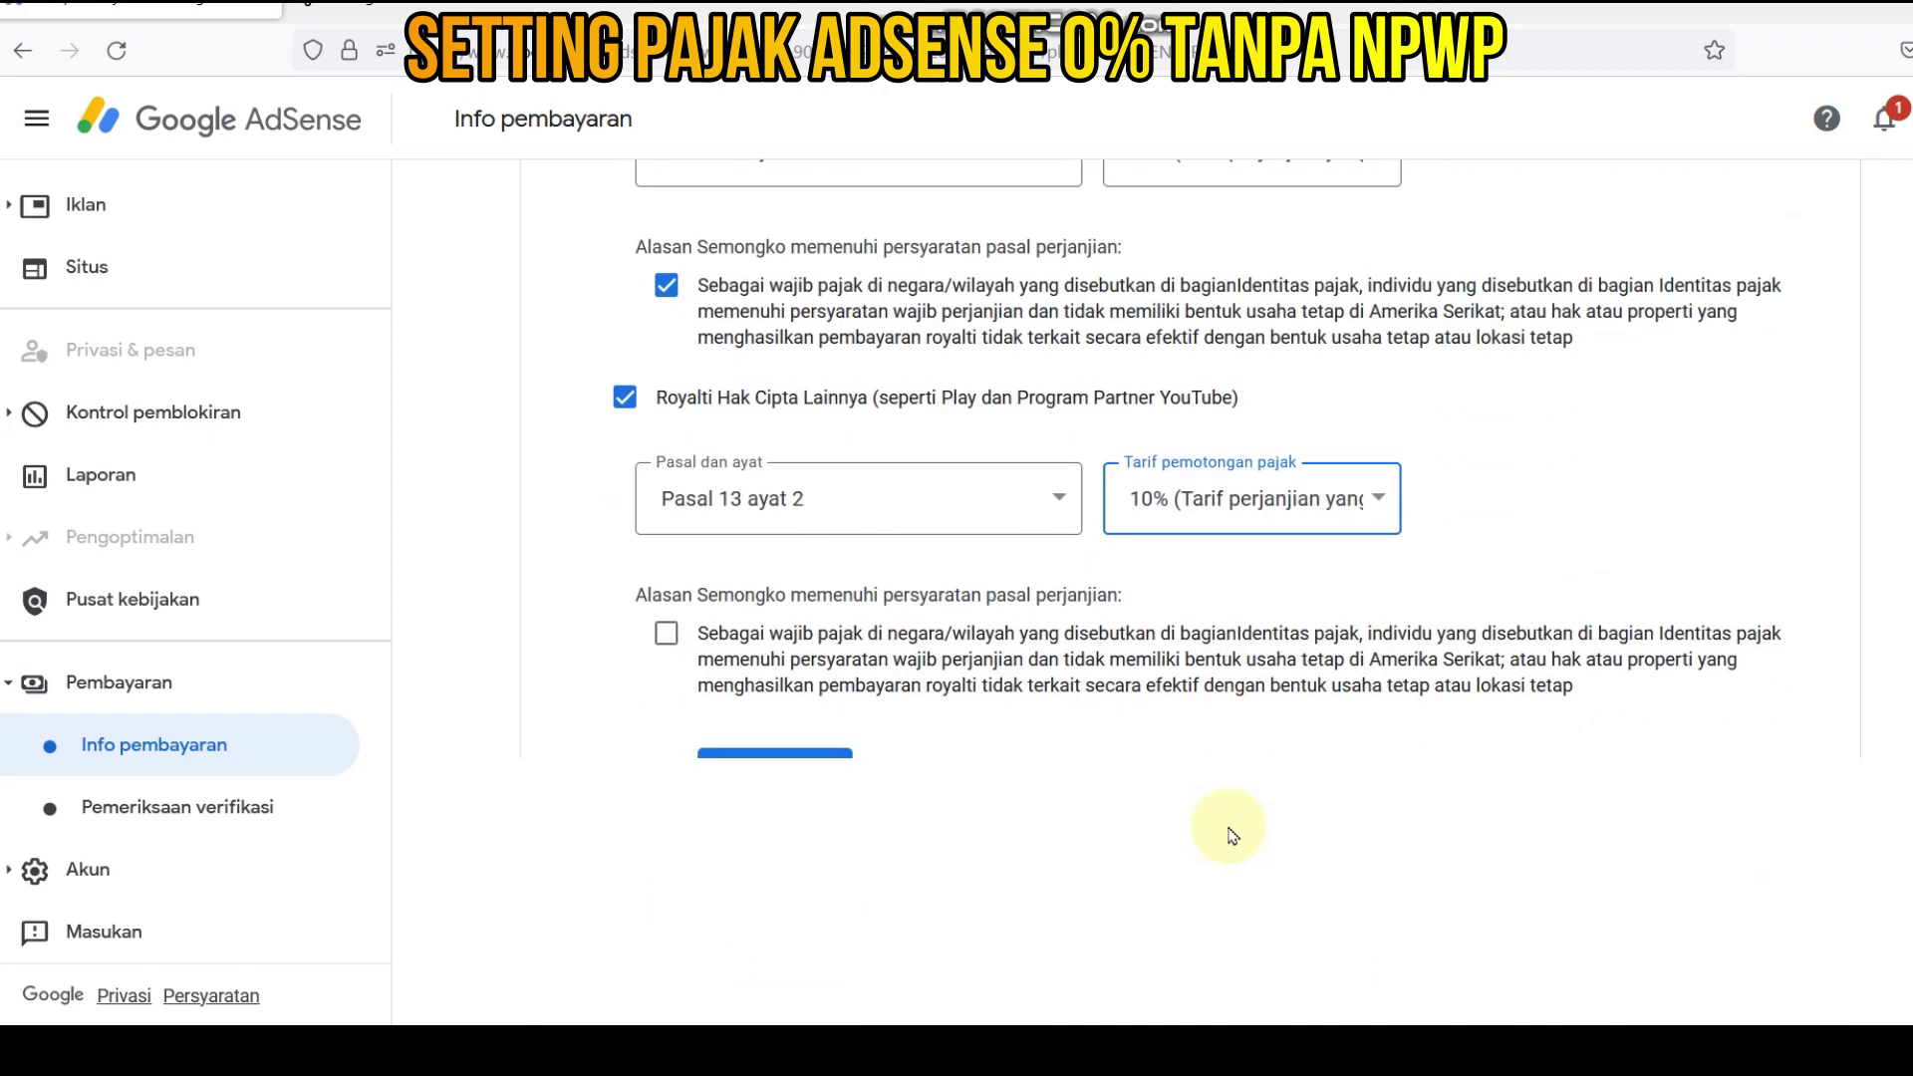
scroll(792, 794, "up", 2)
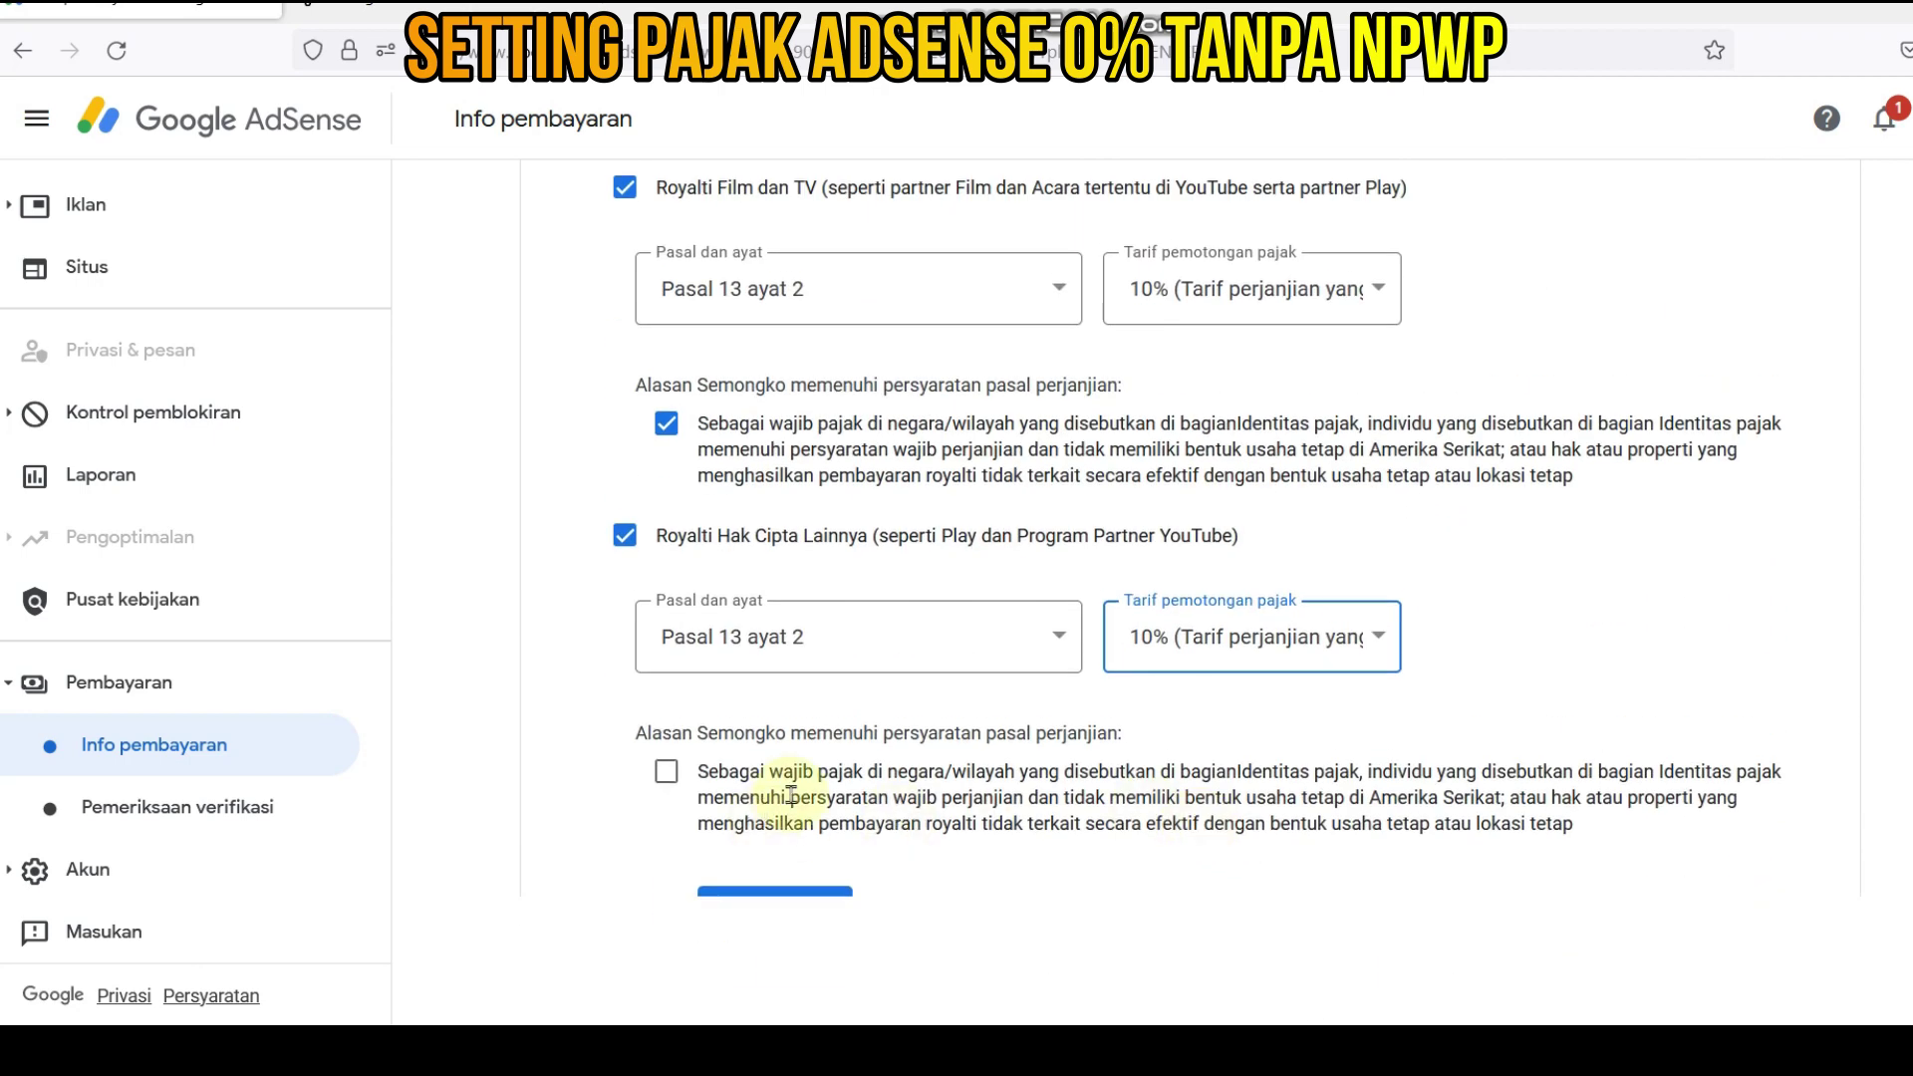
left_click(668, 777)
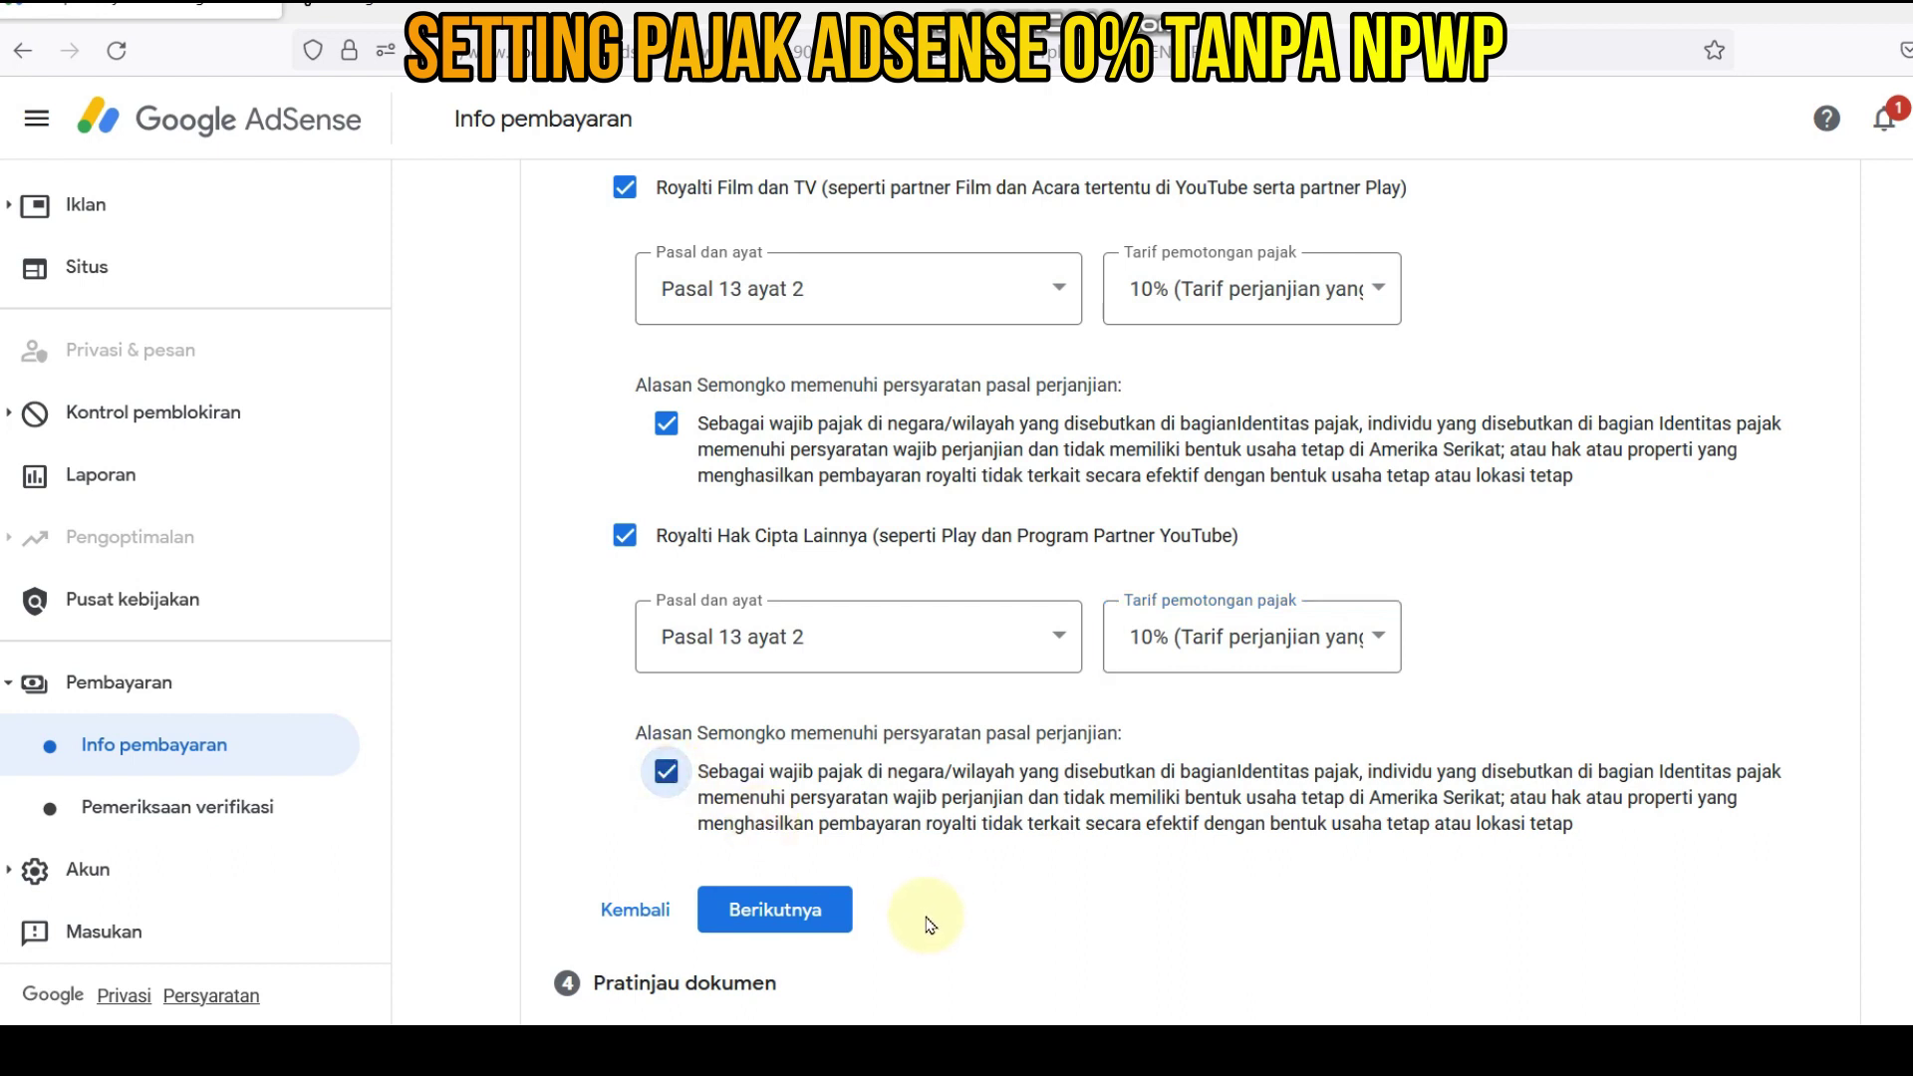
- Declare the four W-8BEN PDFs in Pratinjau dokumen reviewed and continue to Sertifikasi
left_click(797, 917)
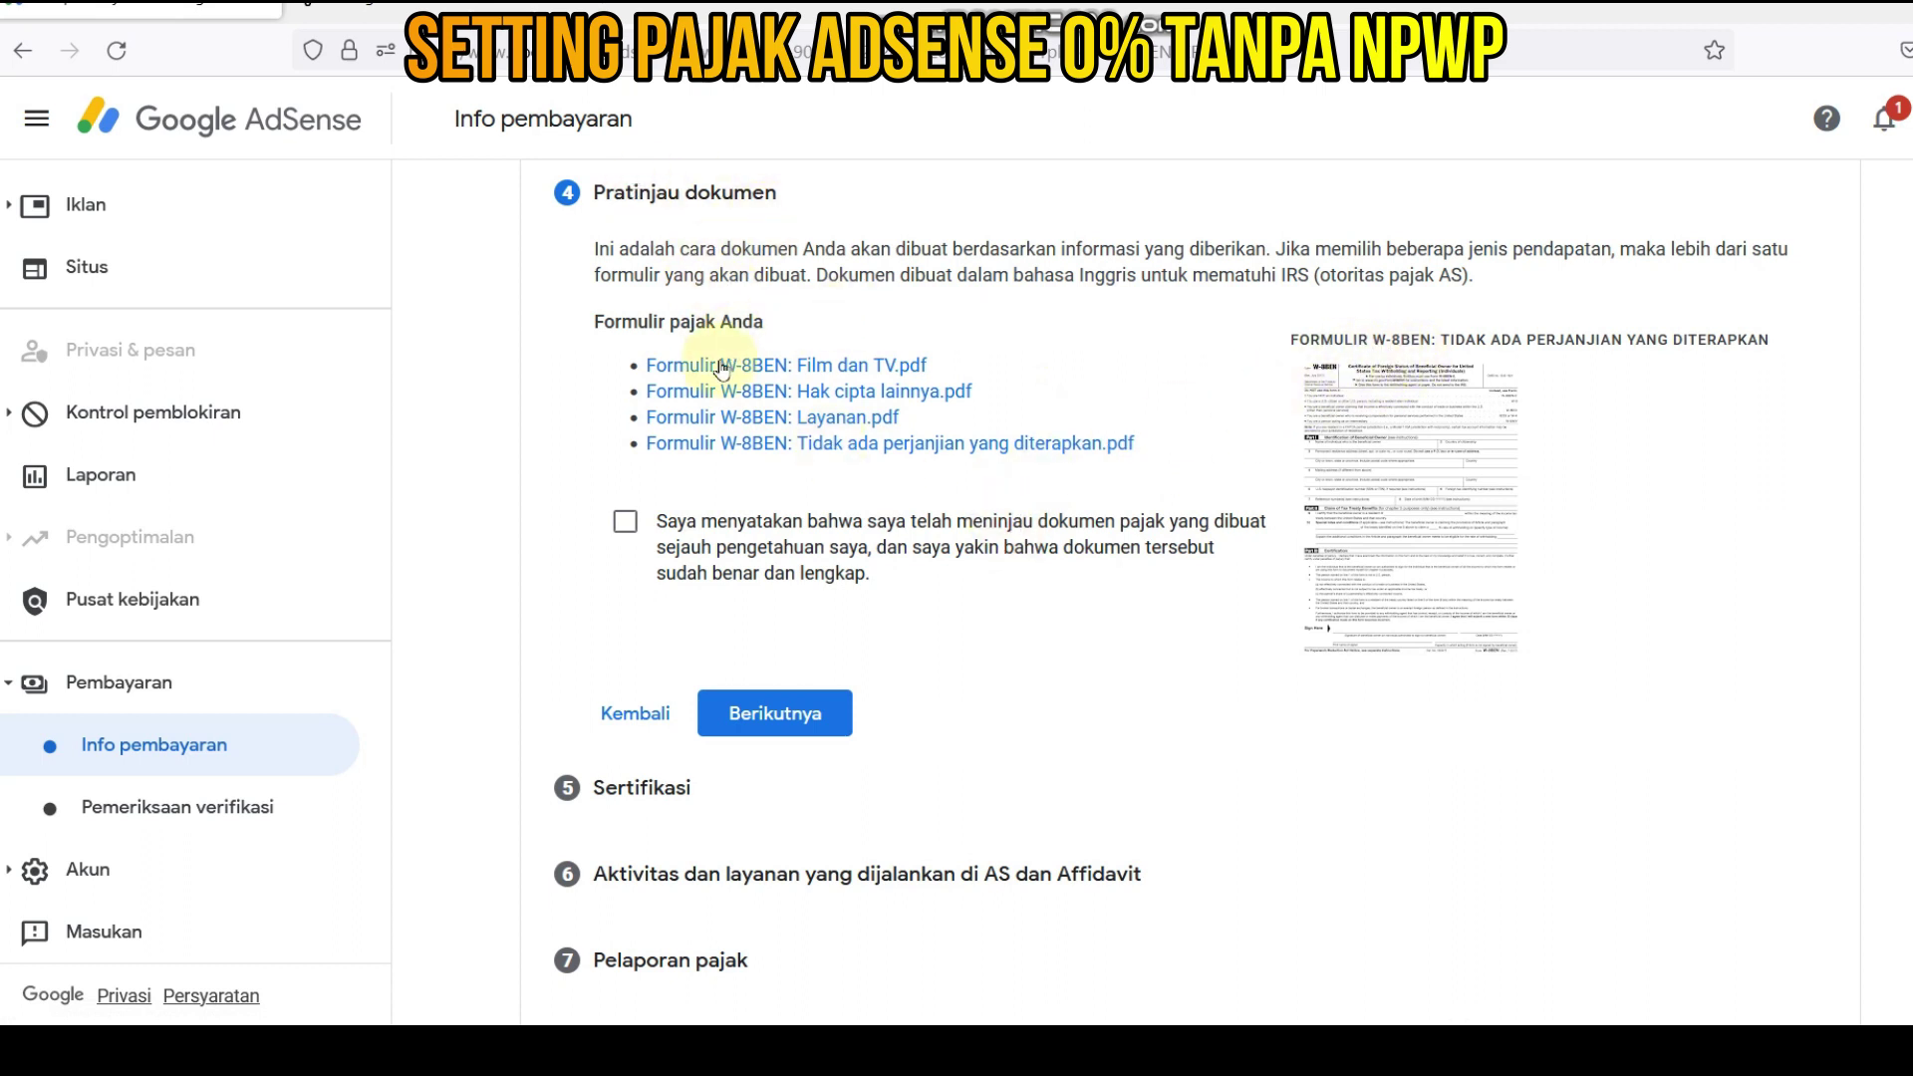
left_click(625, 526)
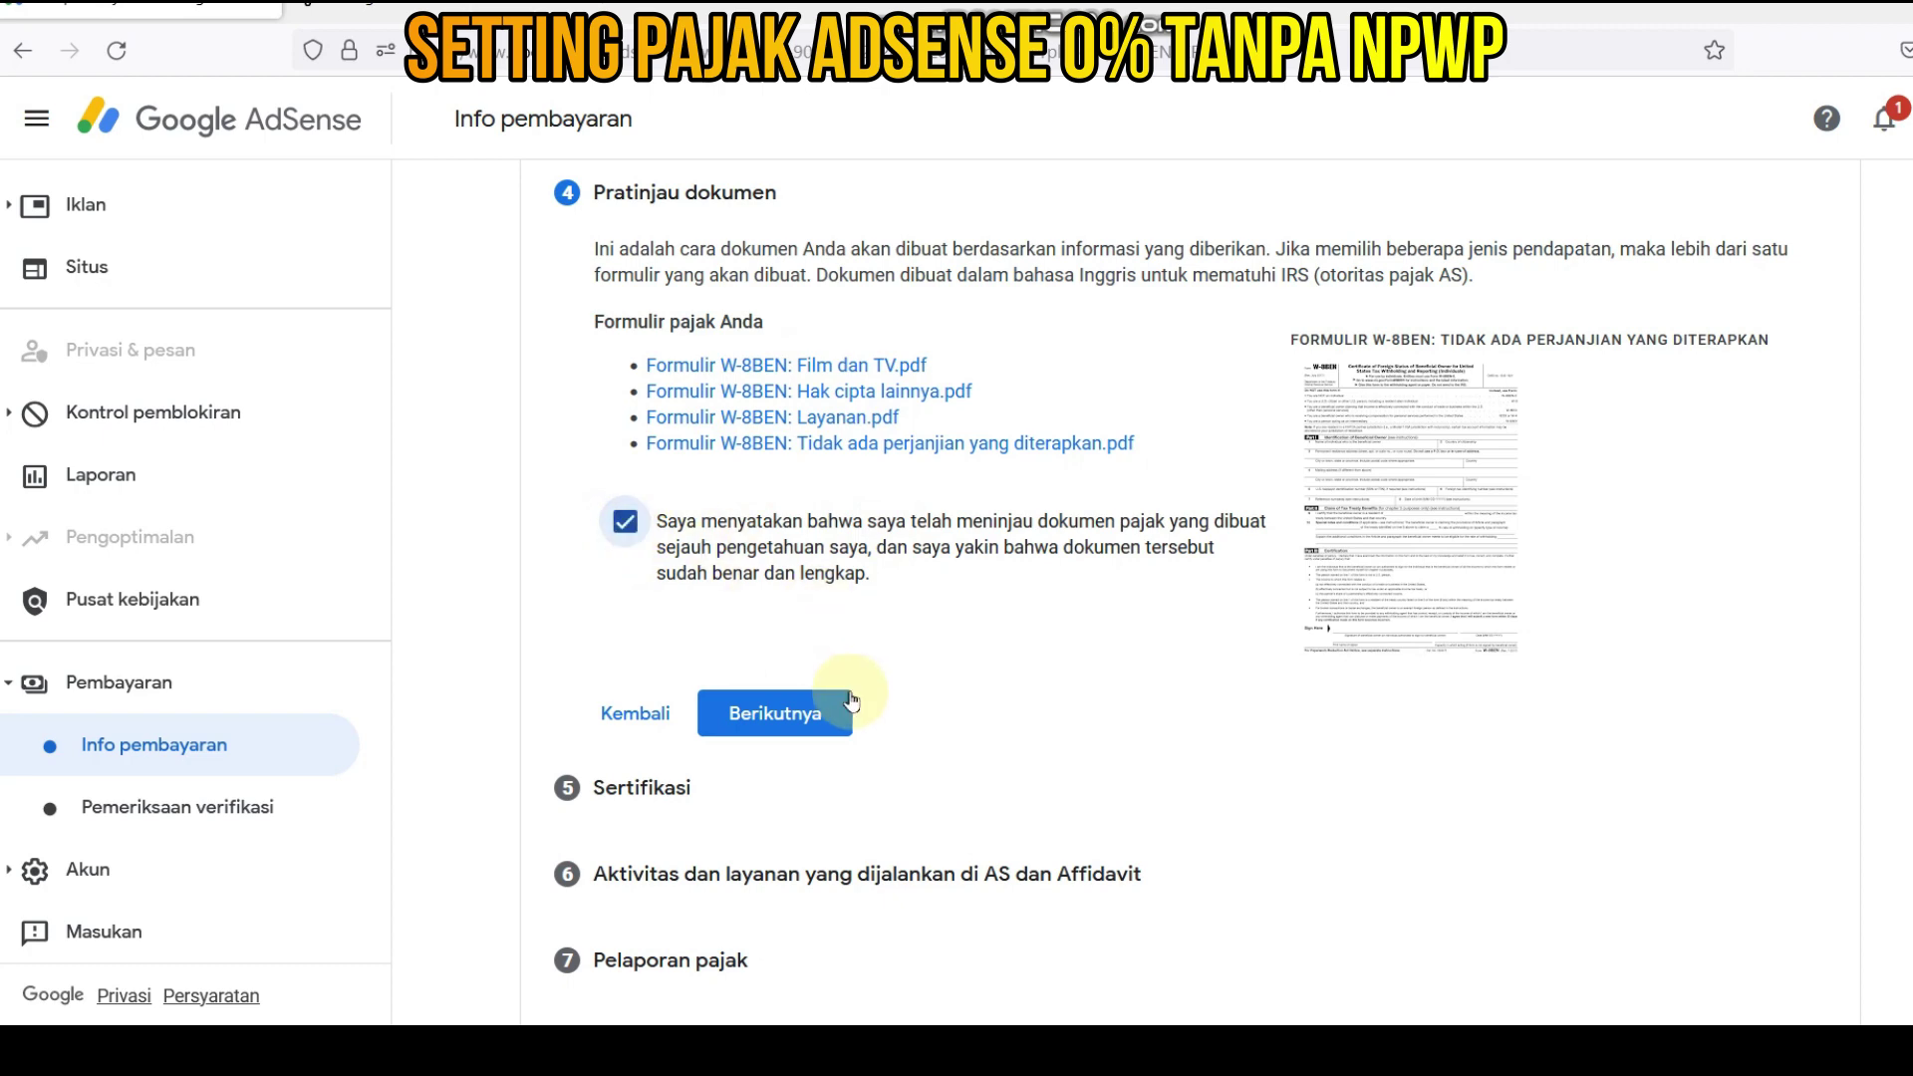
left_click(790, 715)
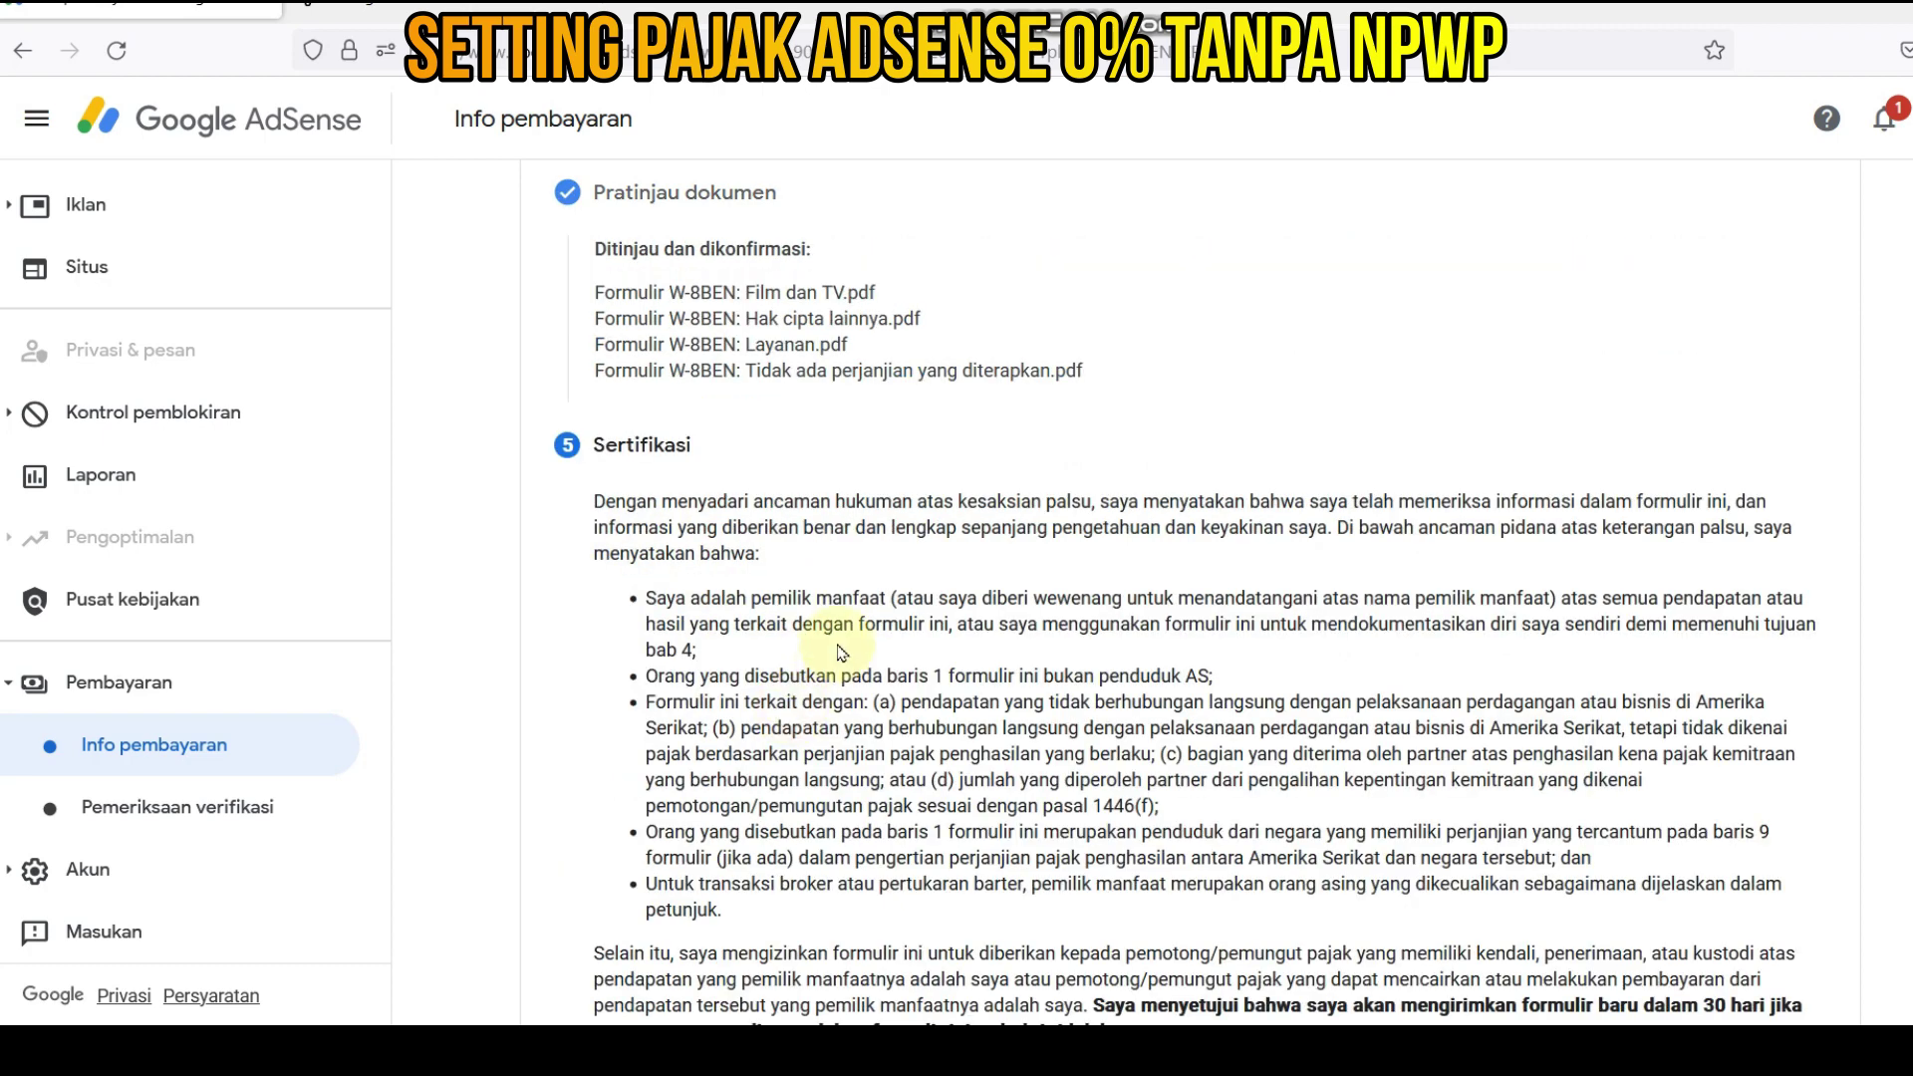
- Sign the W-8BEN certification with your full legal name in Nama lengkap resmi and continue
scroll(800, 521, "down", 5)
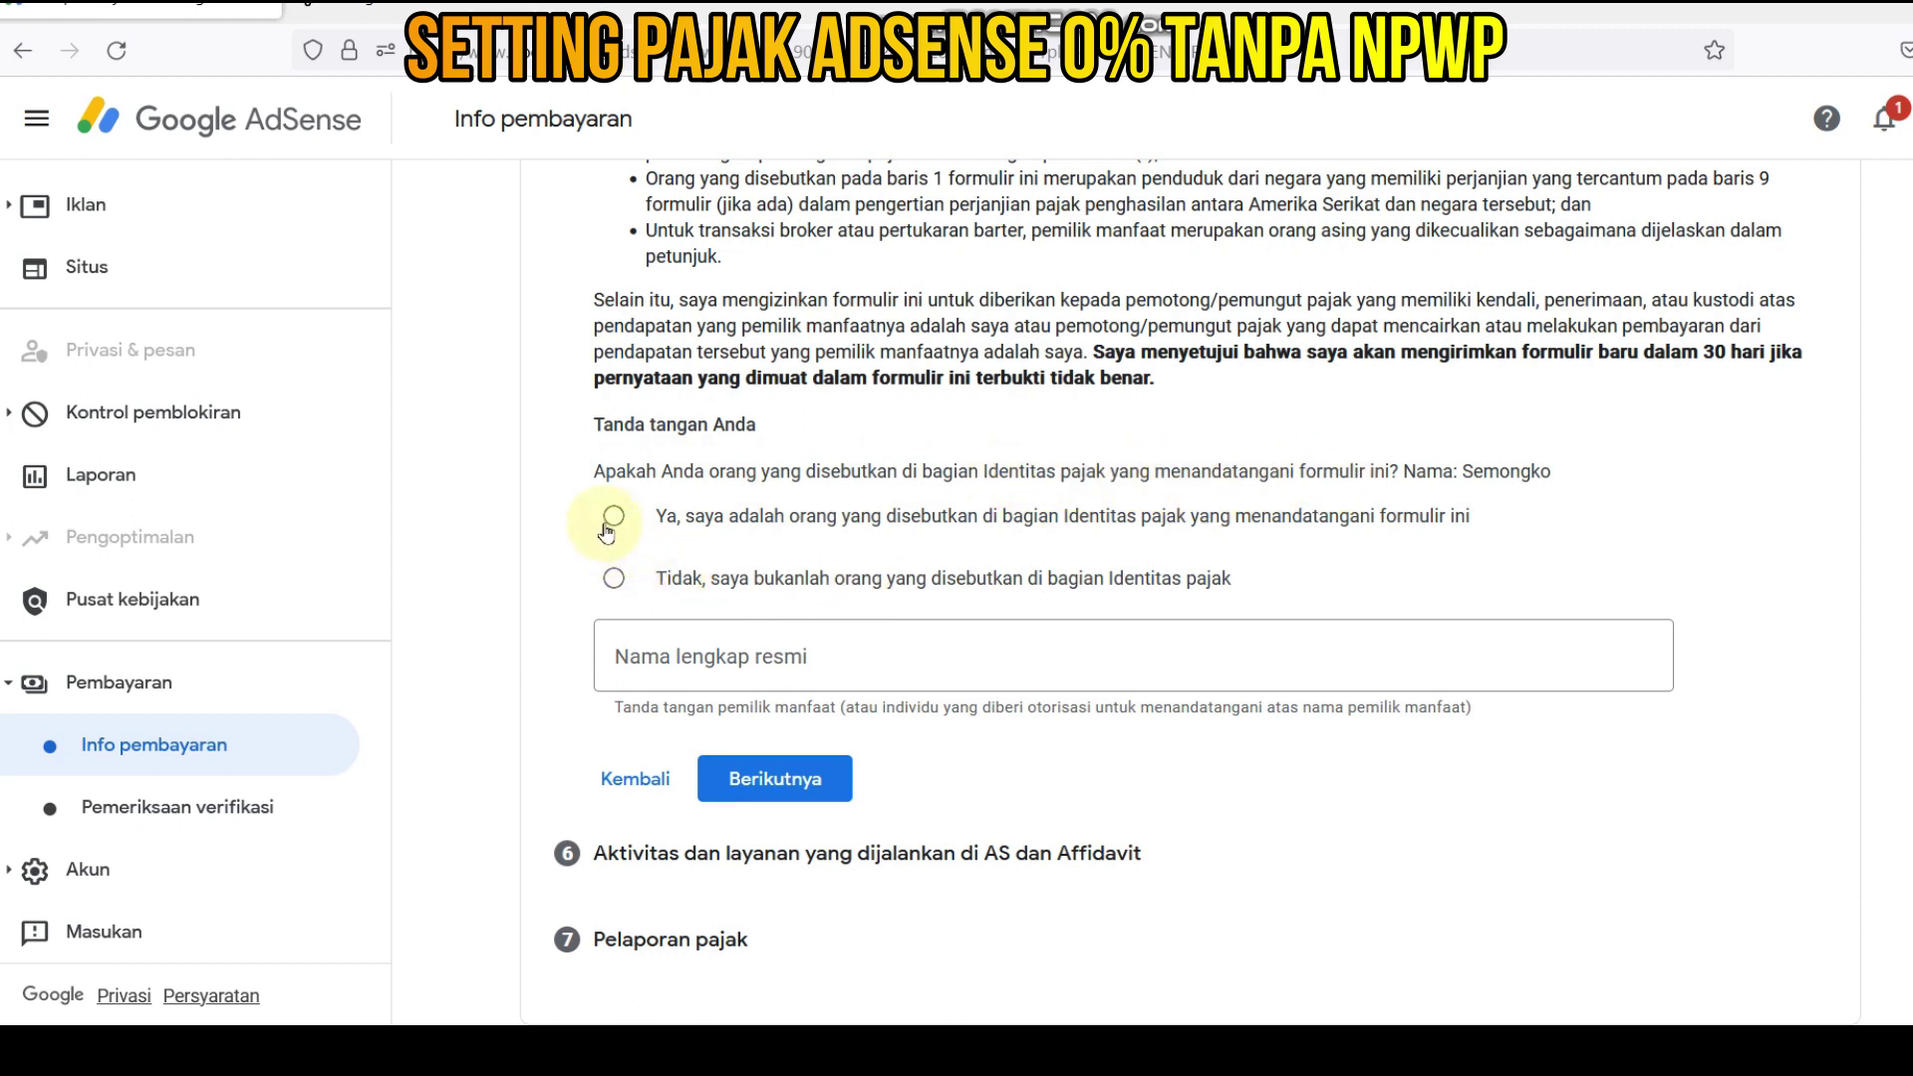
left_click(754, 659)
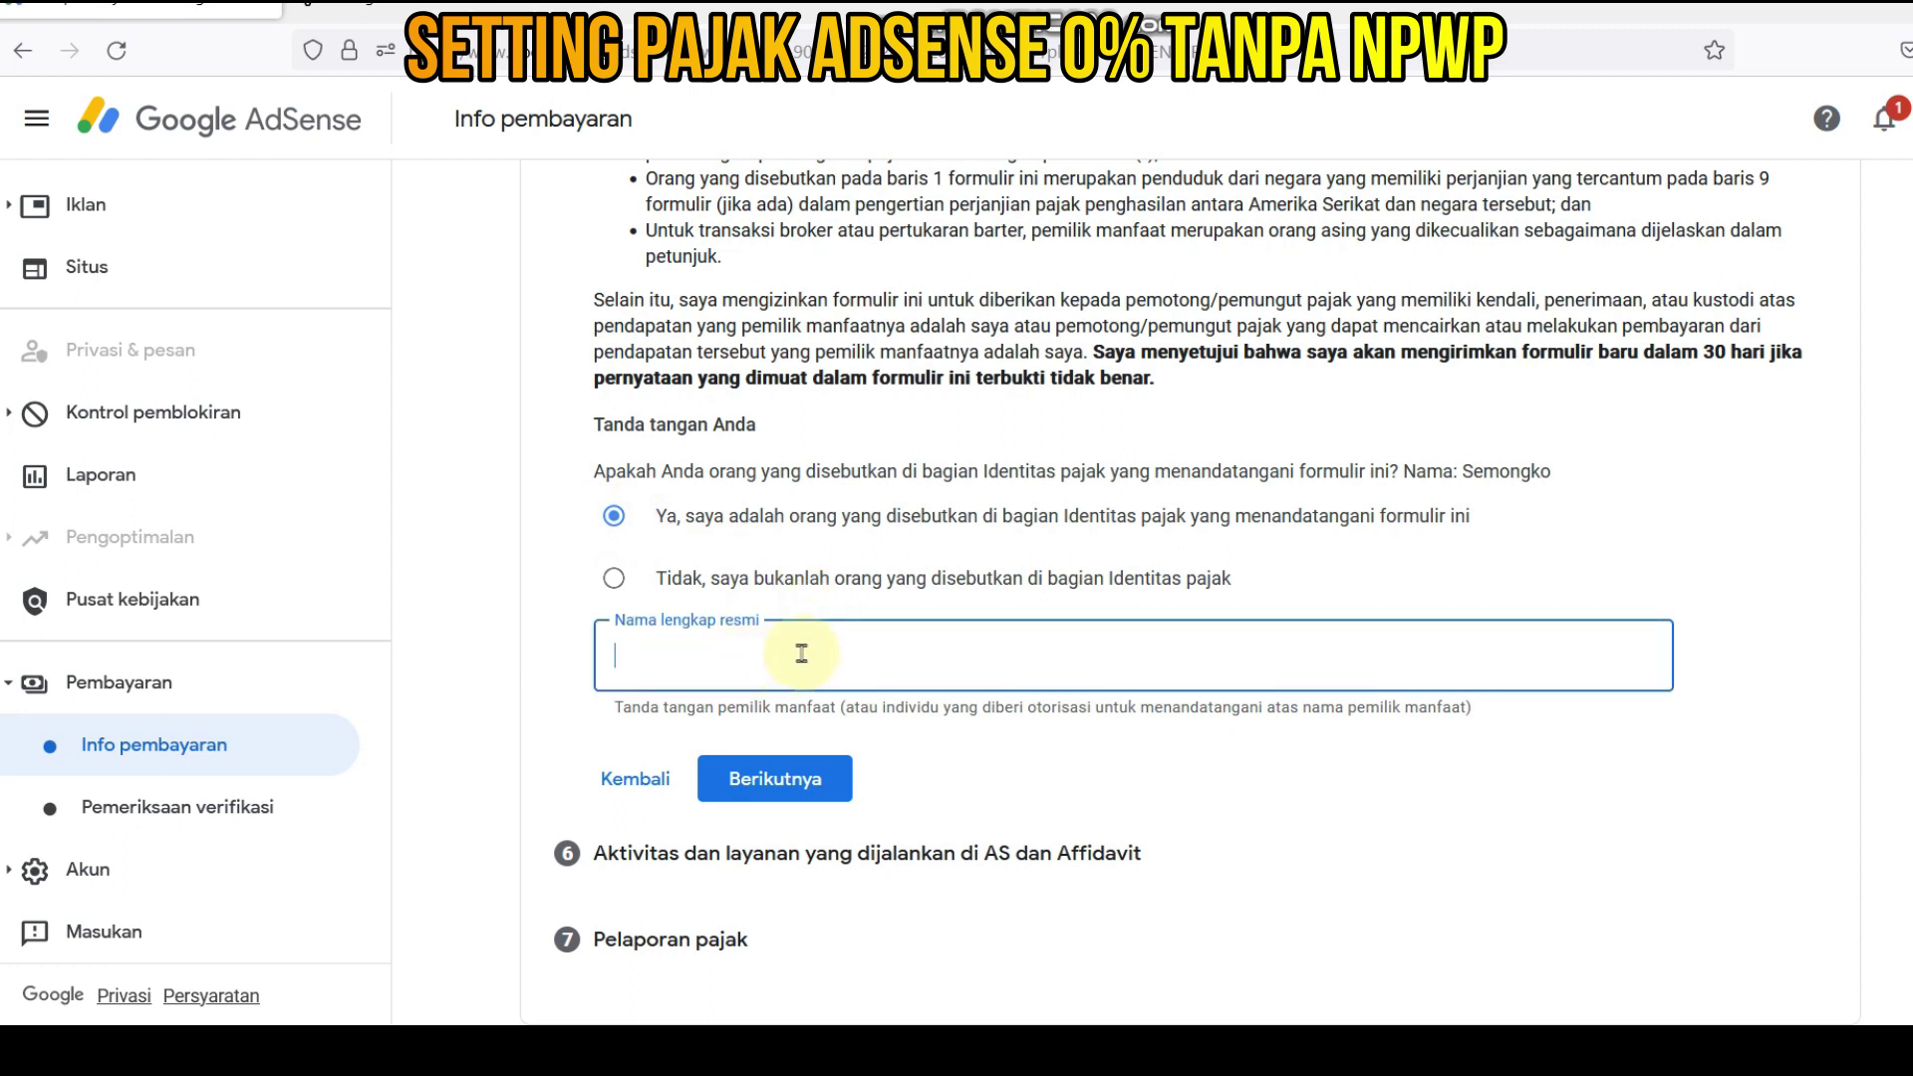
type("Semongko")
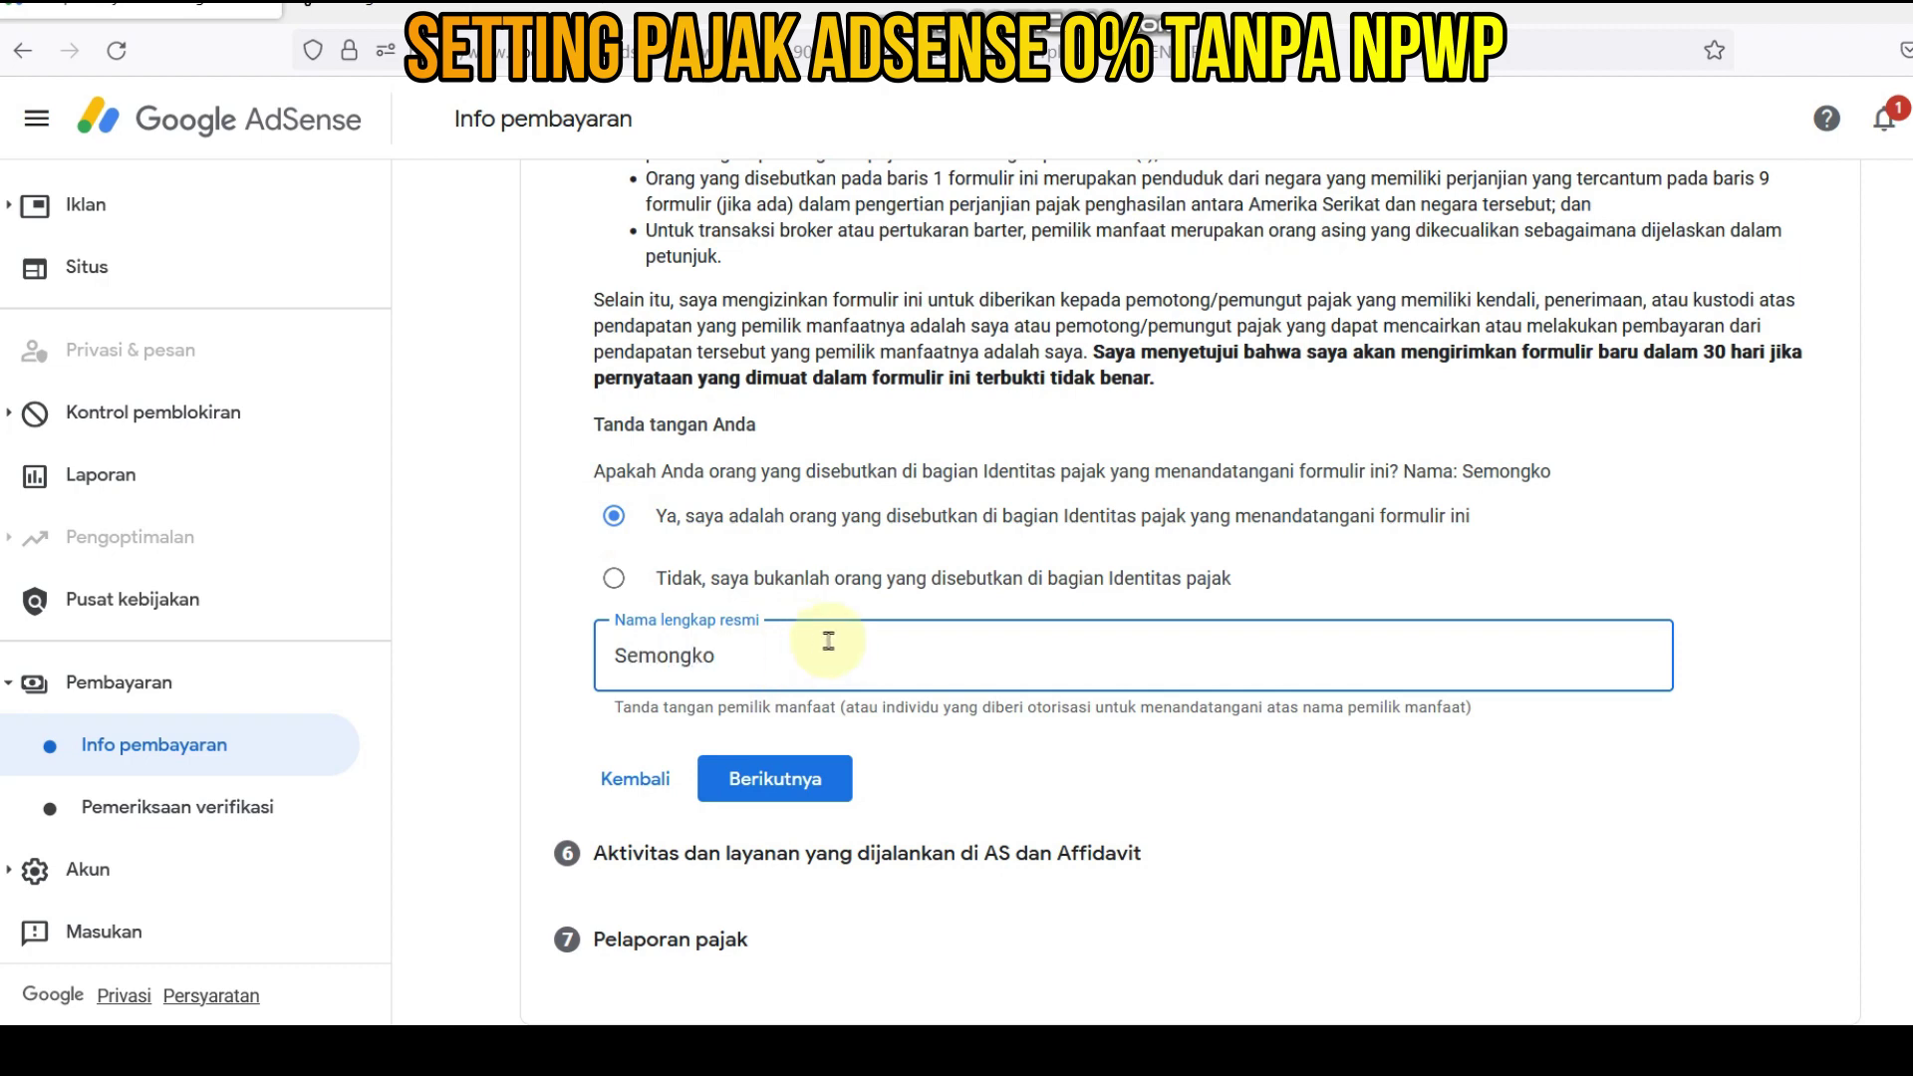
left_click(787, 785)
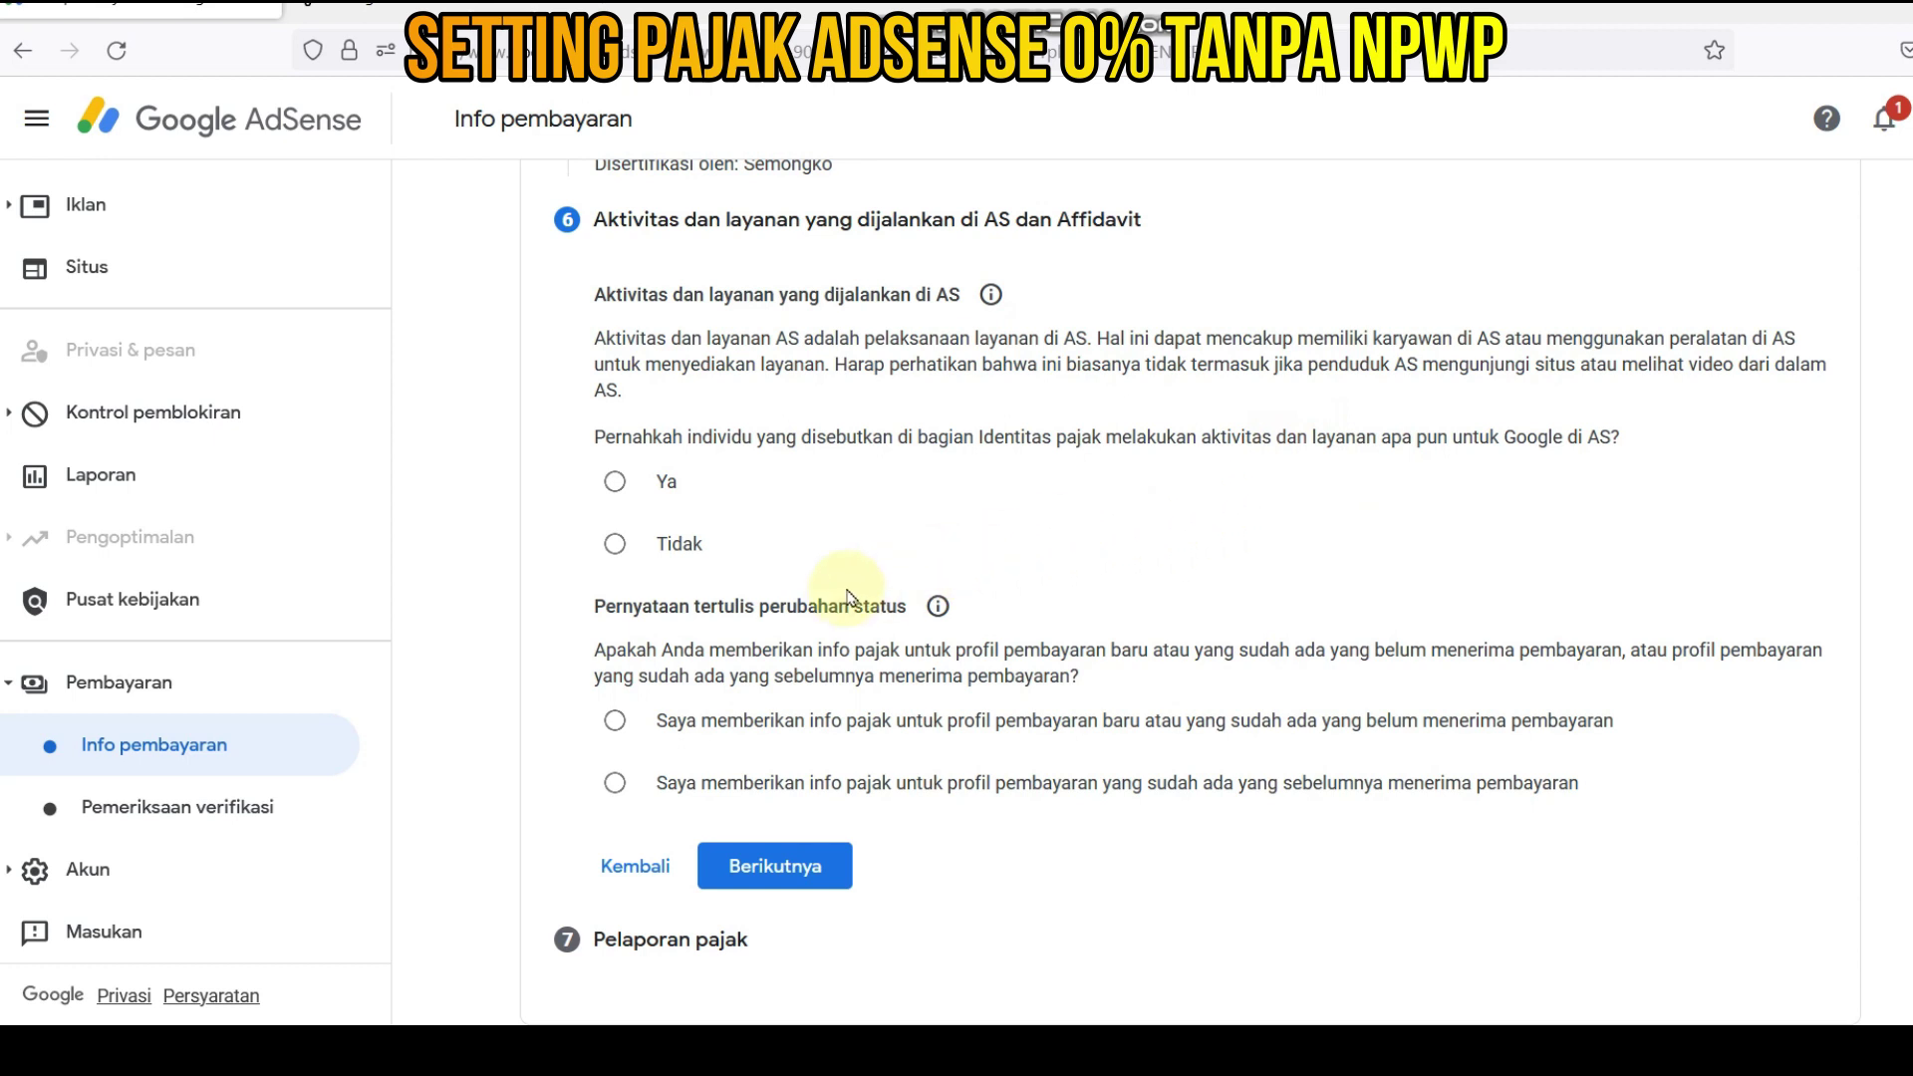
- Answer Tidak to US activities, tick the outside-US affidavit, and mark the profile as new
left_click(615, 546)
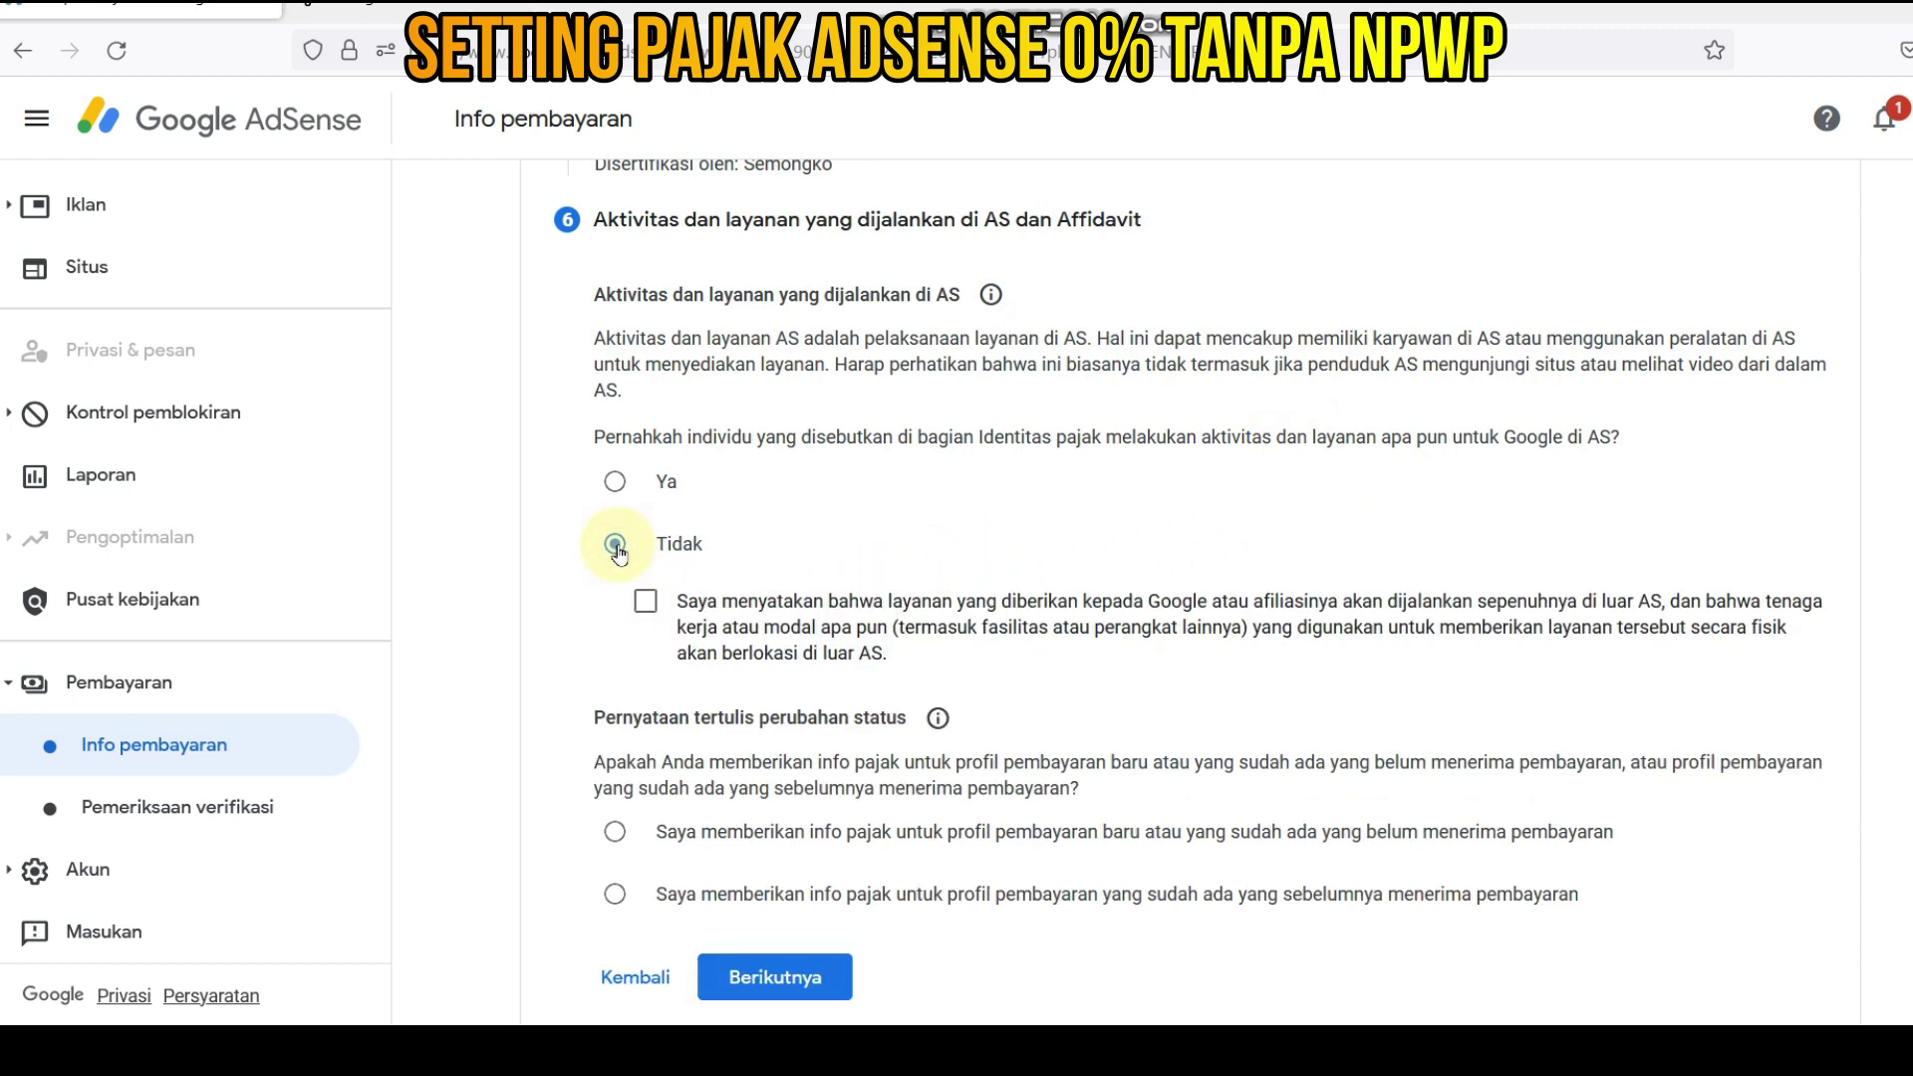
left_click(649, 600)
scroll(662, 628, "down", 1)
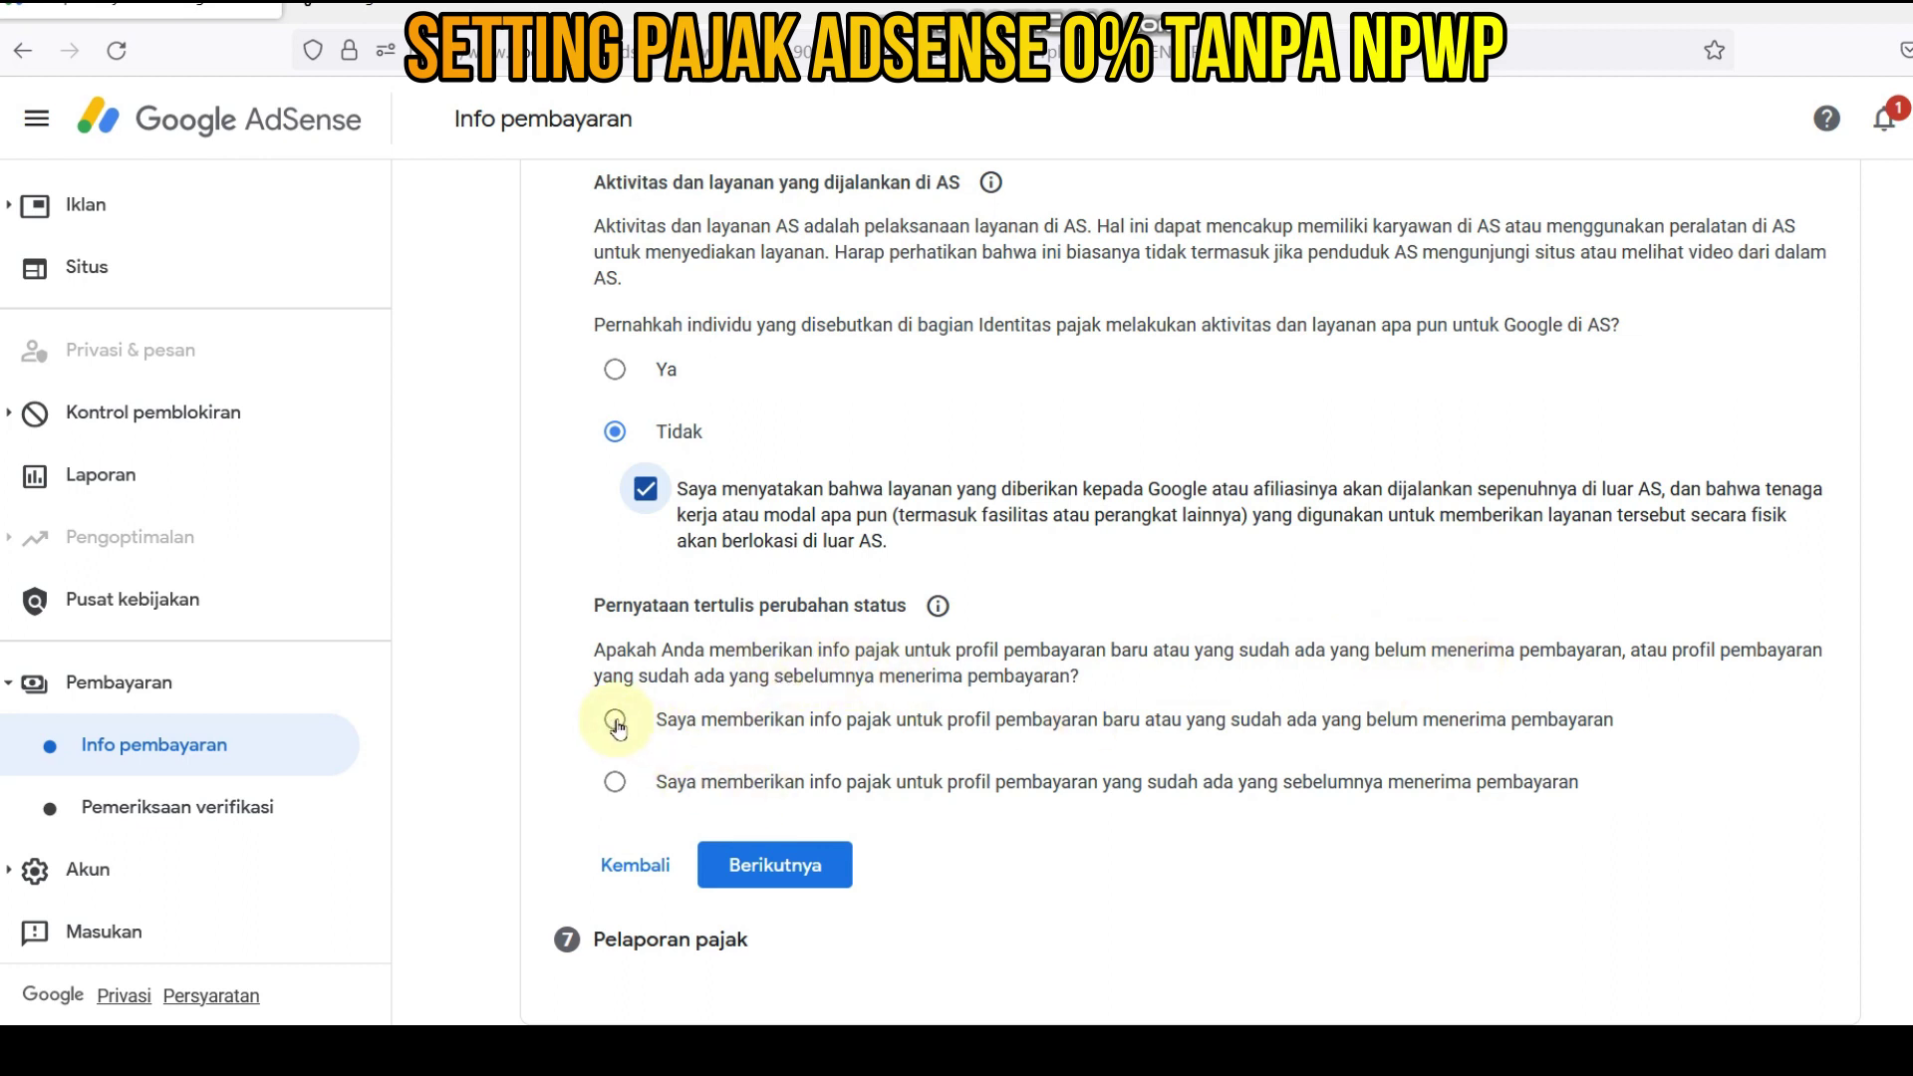
left_click(615, 722)
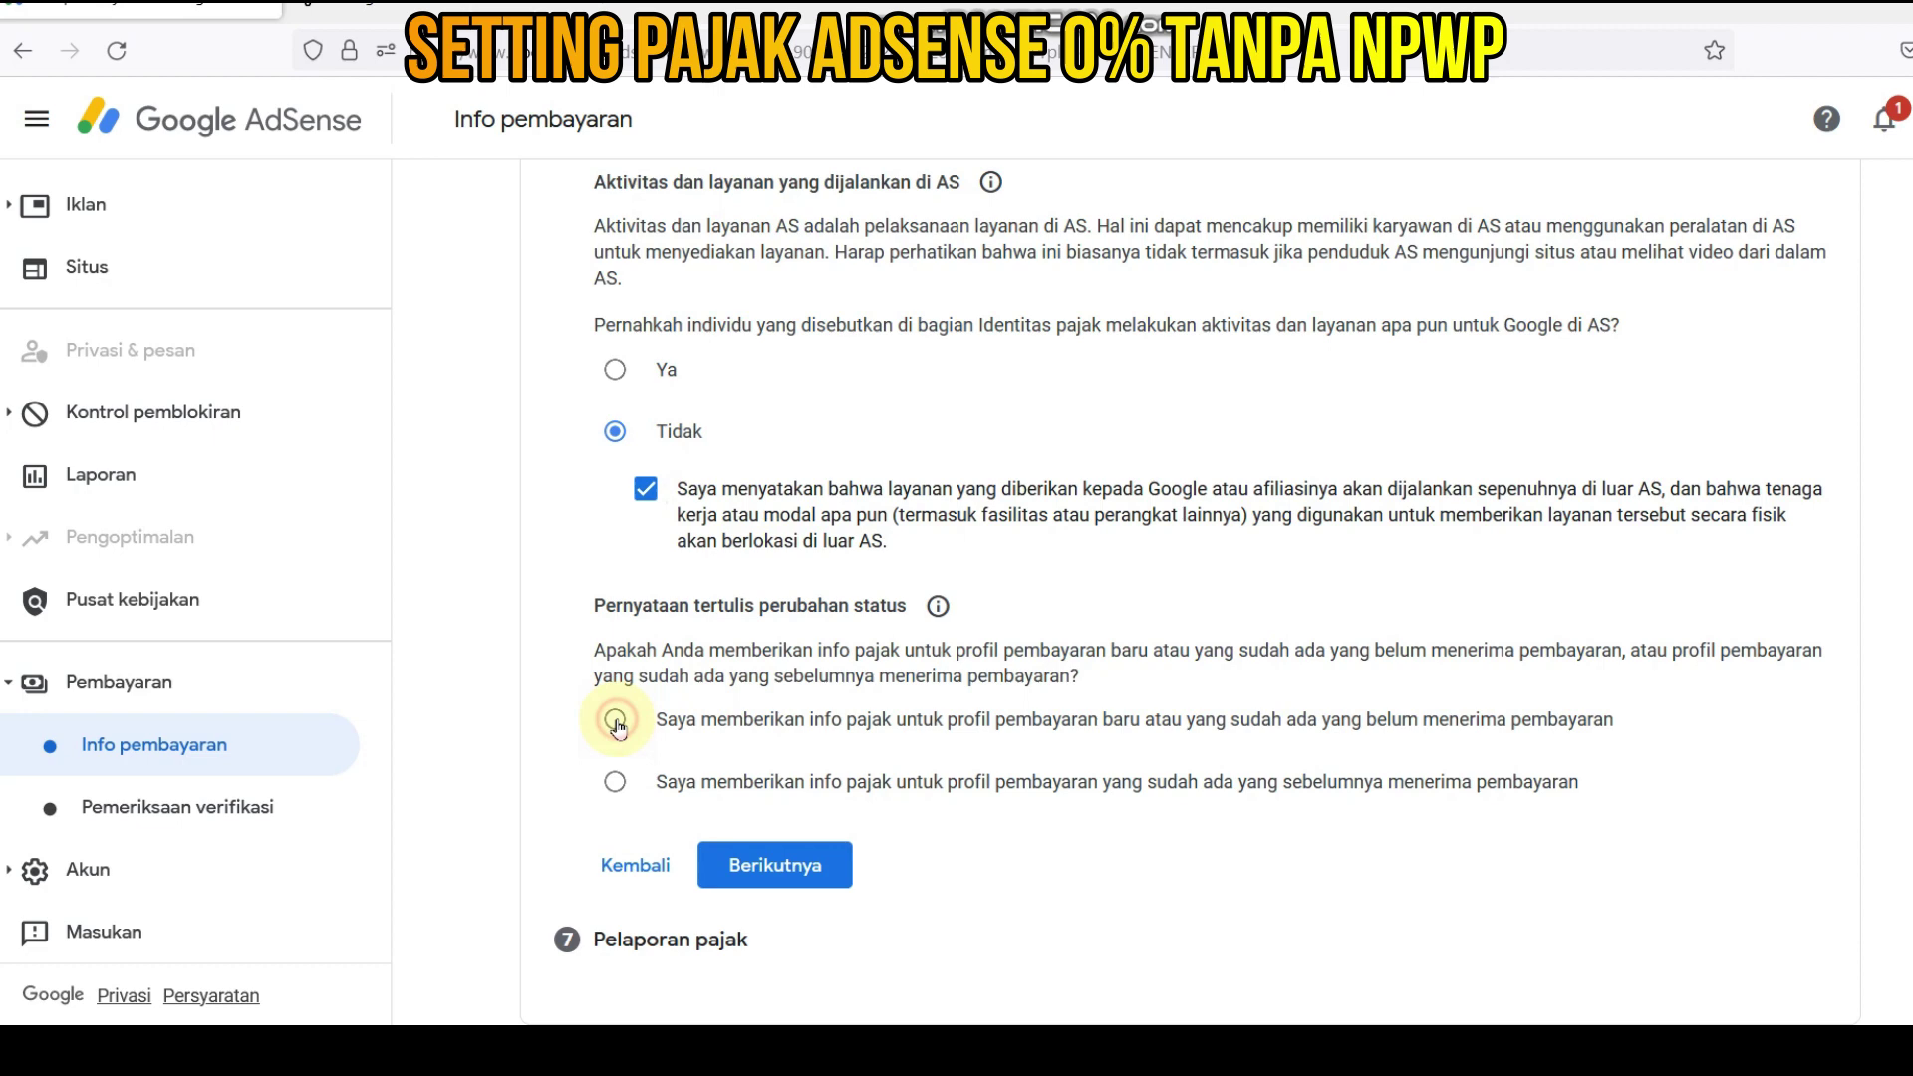
left_click(771, 869)
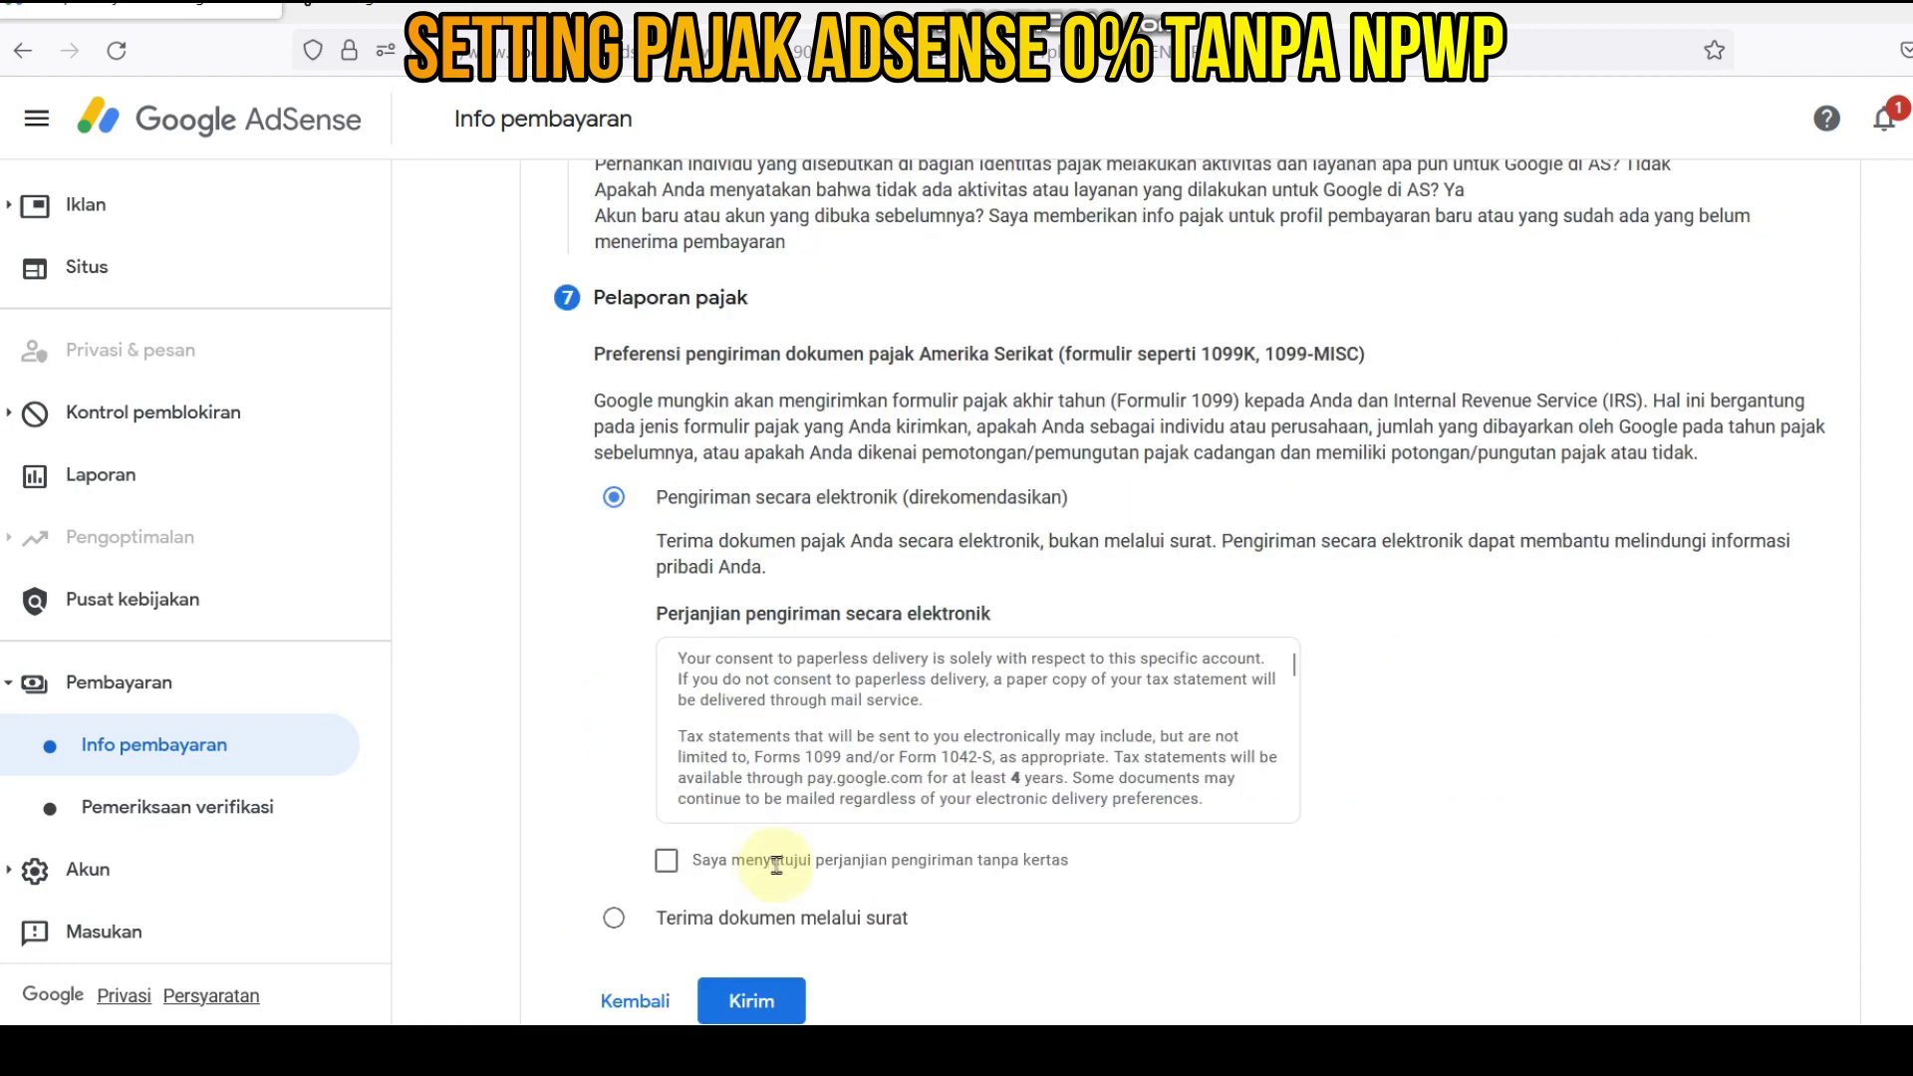
- Accept the paperless tax document delivery agreement and submit the W-8BEN form
scroll(757, 856, "down", 1)
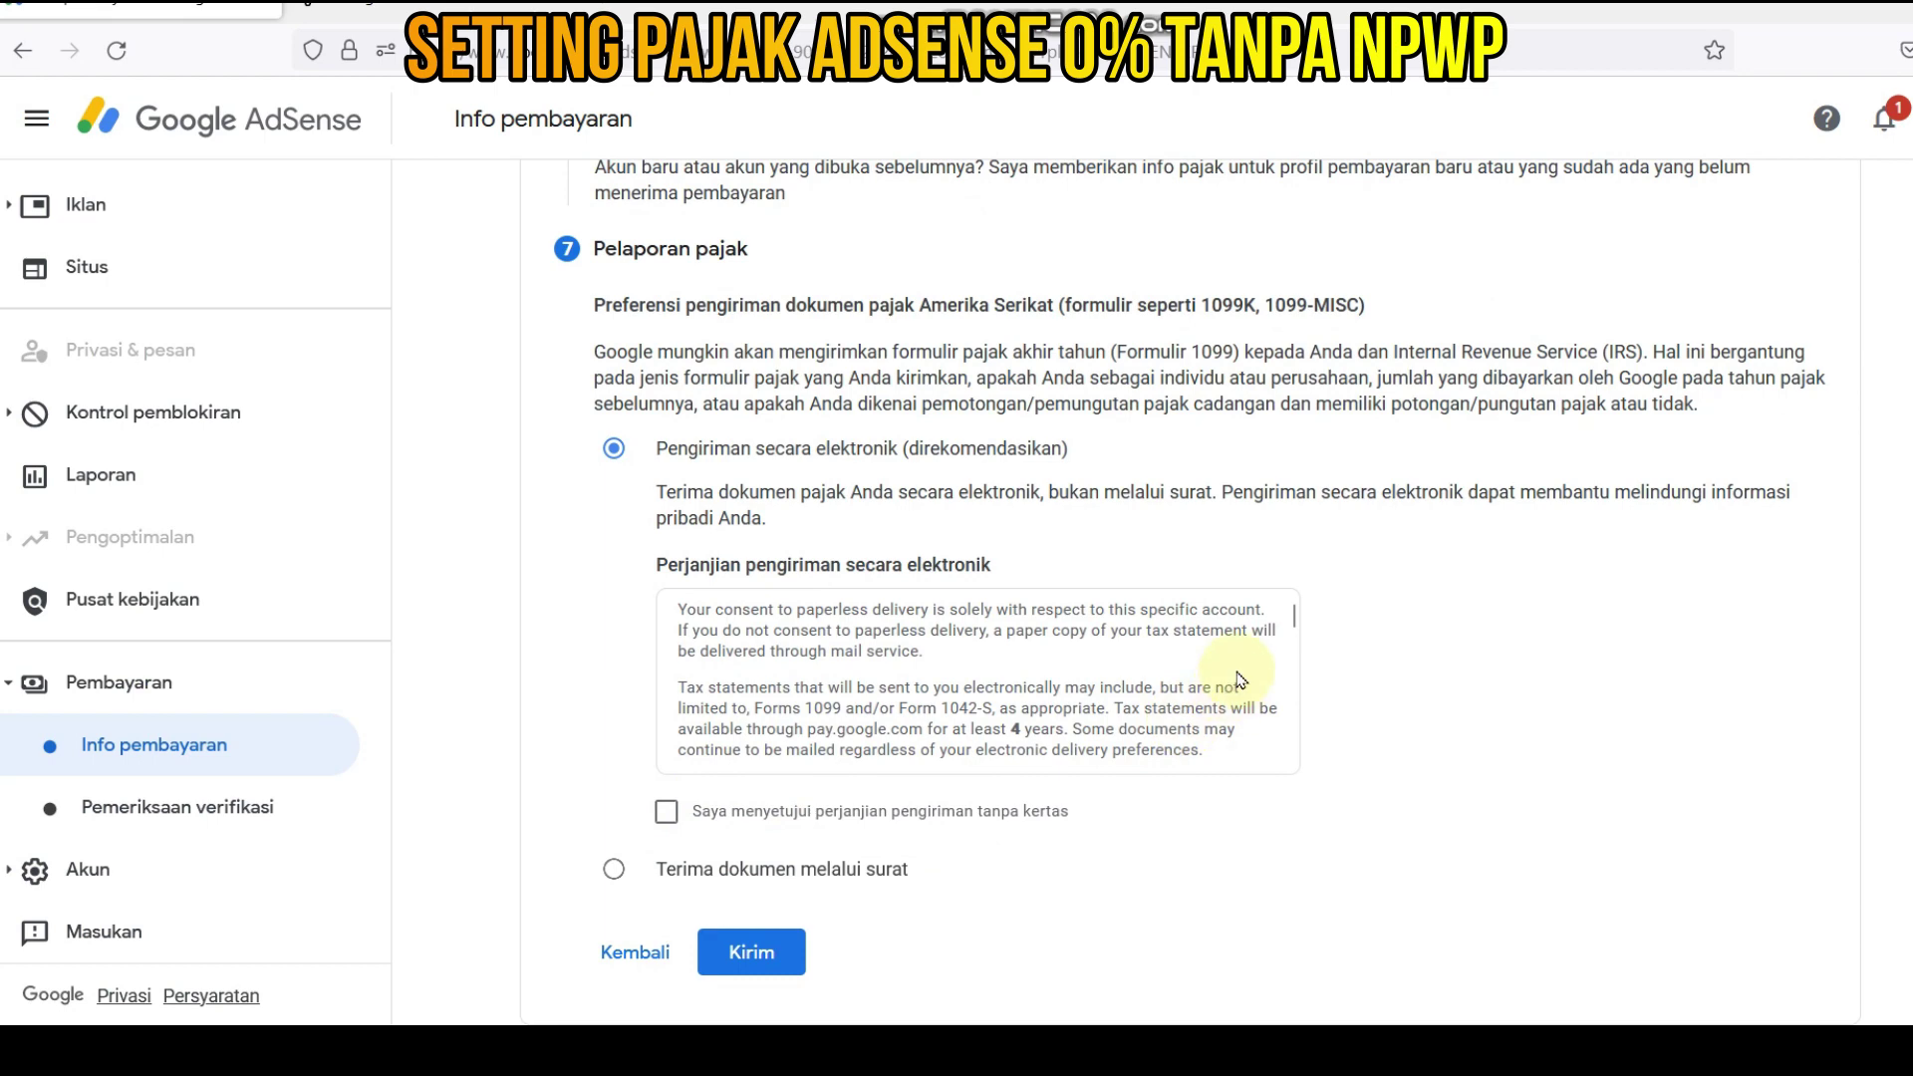
scroll(1240, 679, "down", 10)
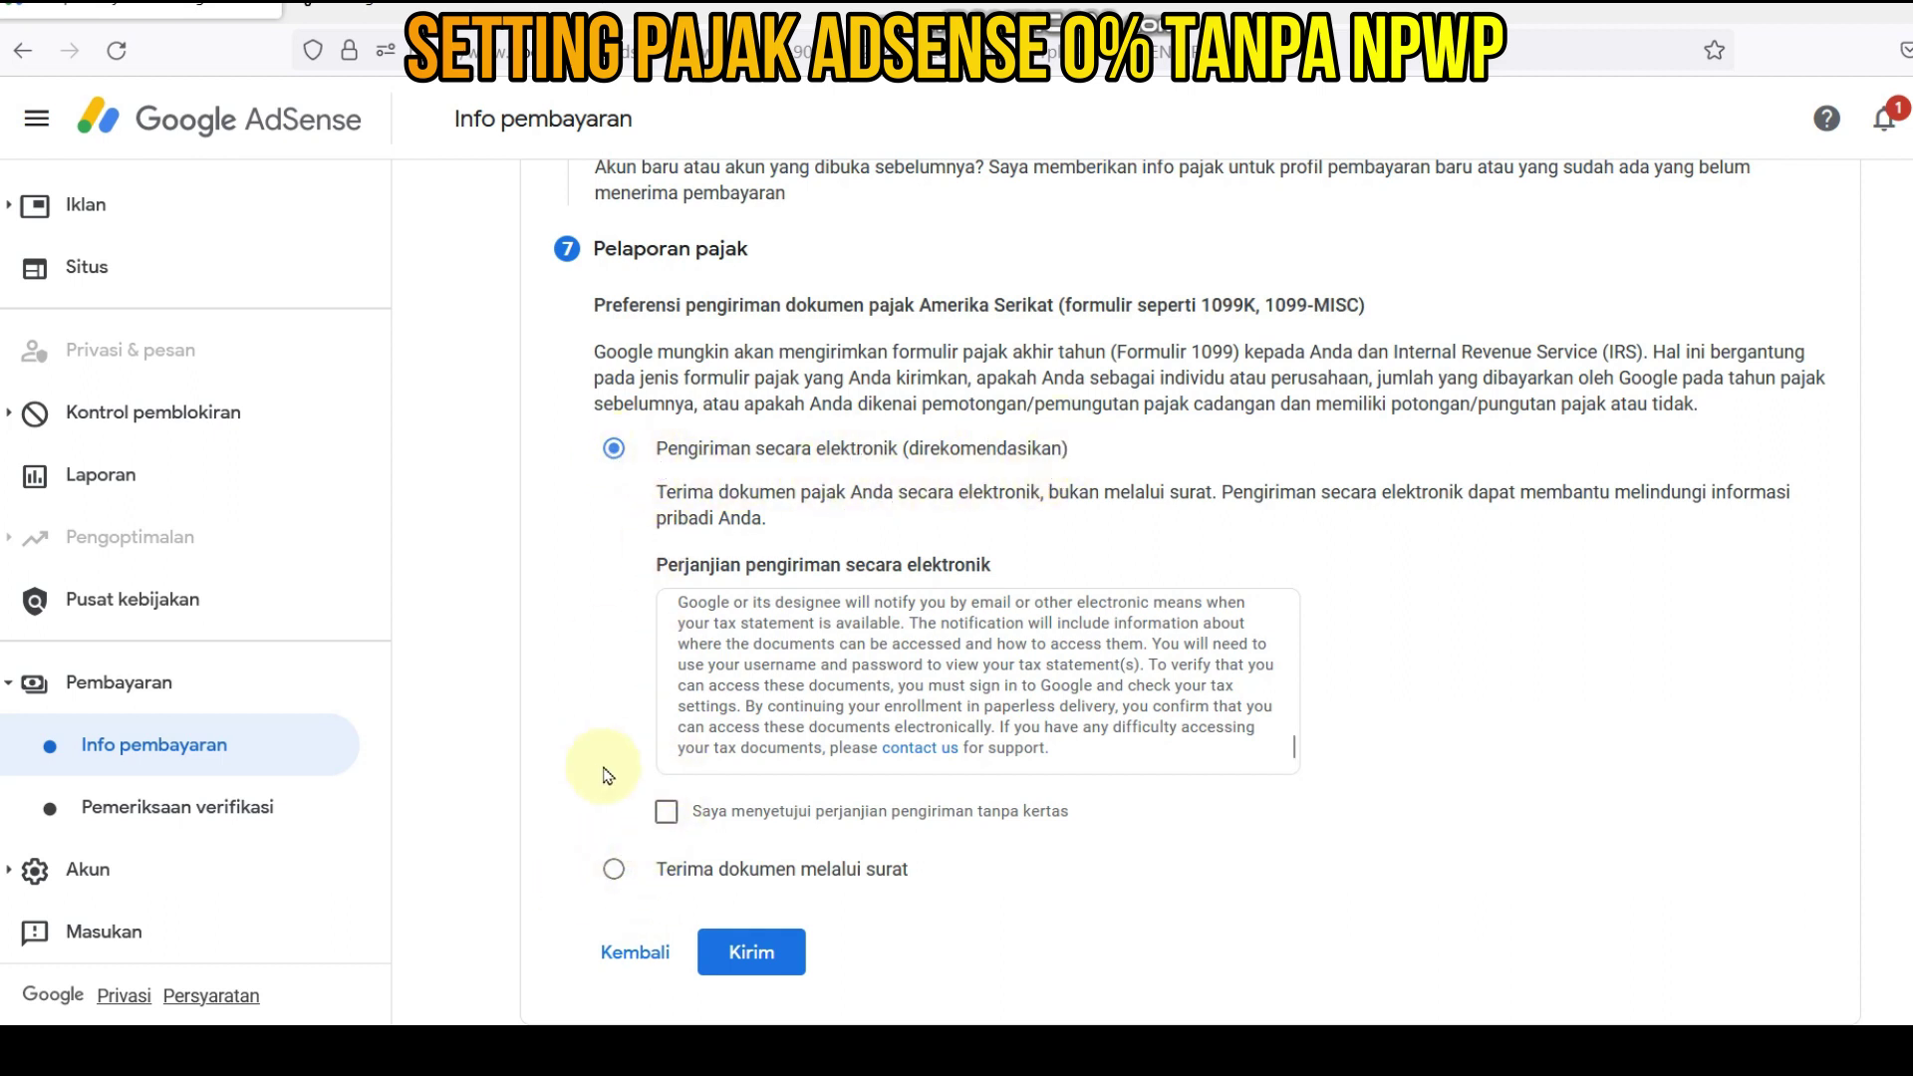
left_click(667, 815)
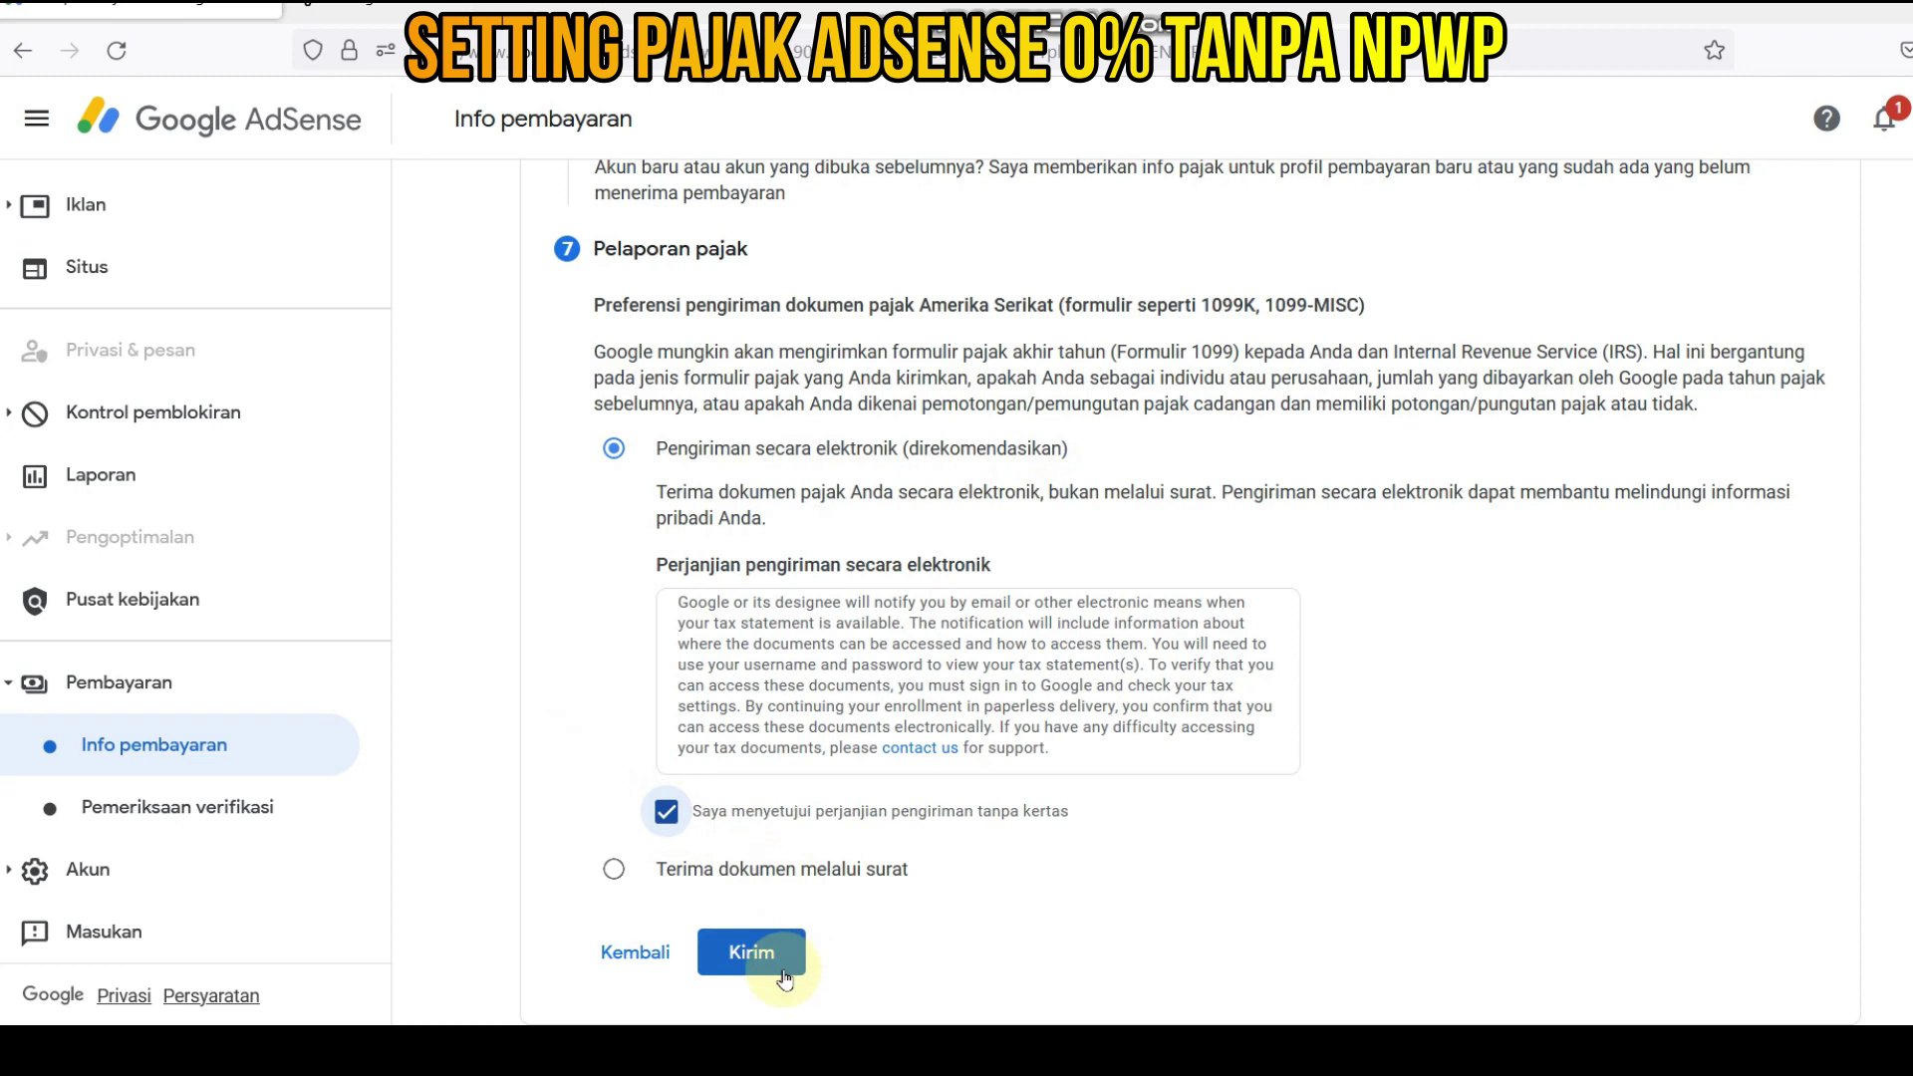
left_click(753, 954)
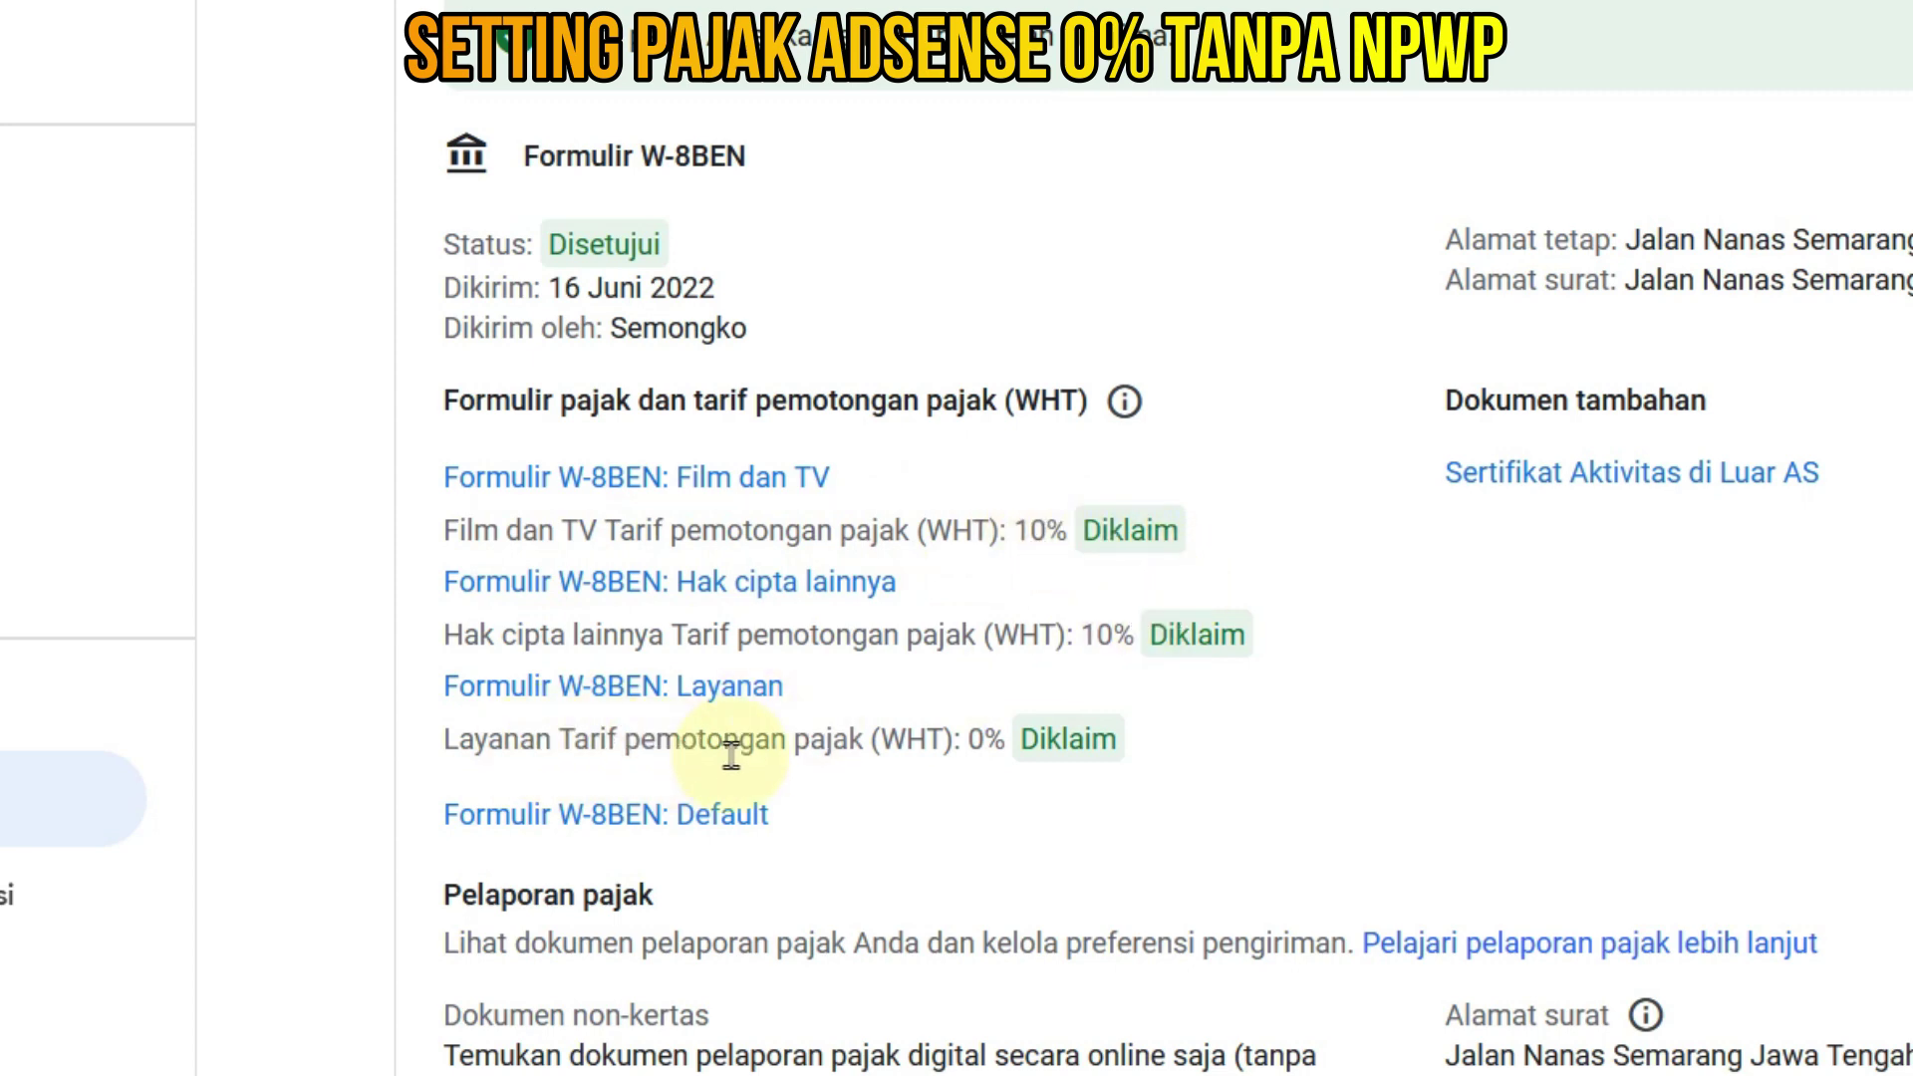
left_click_drag(461, 739, 1136, 760)
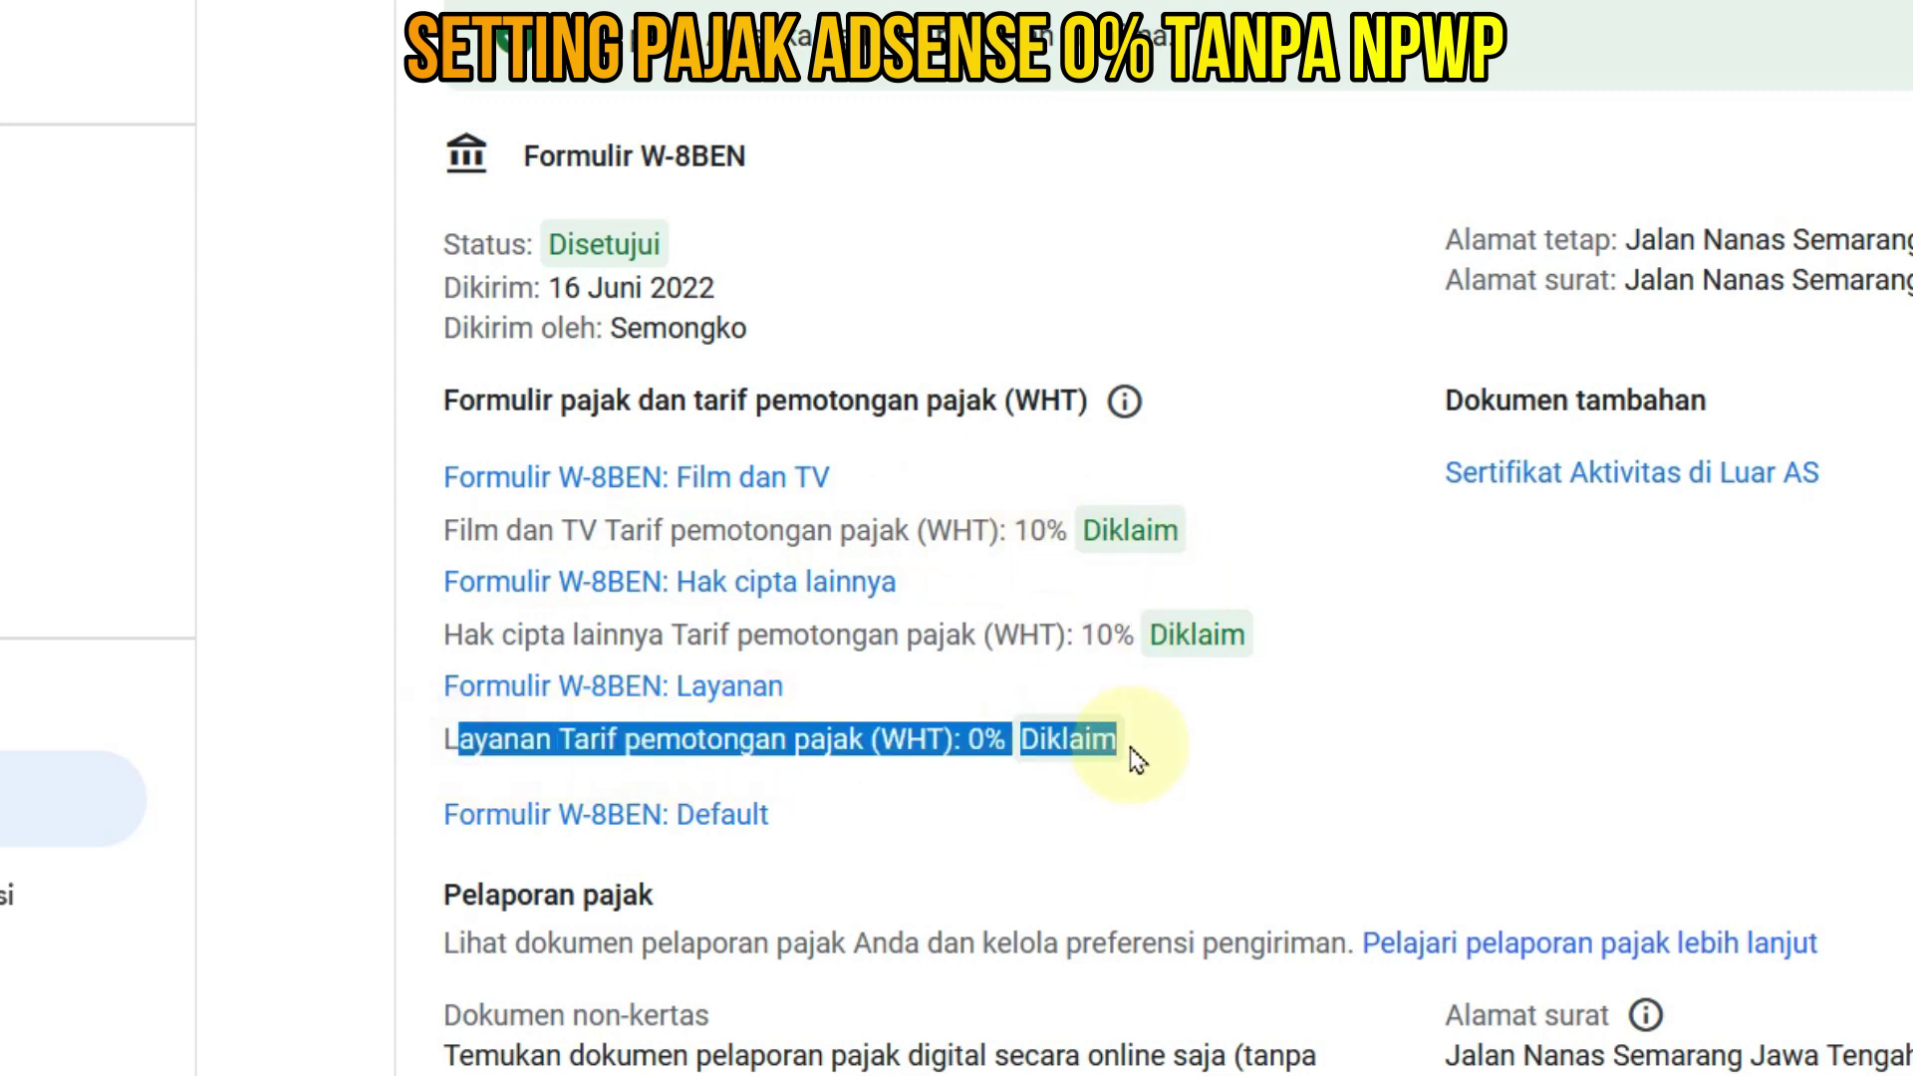
left_click(1207, 723)
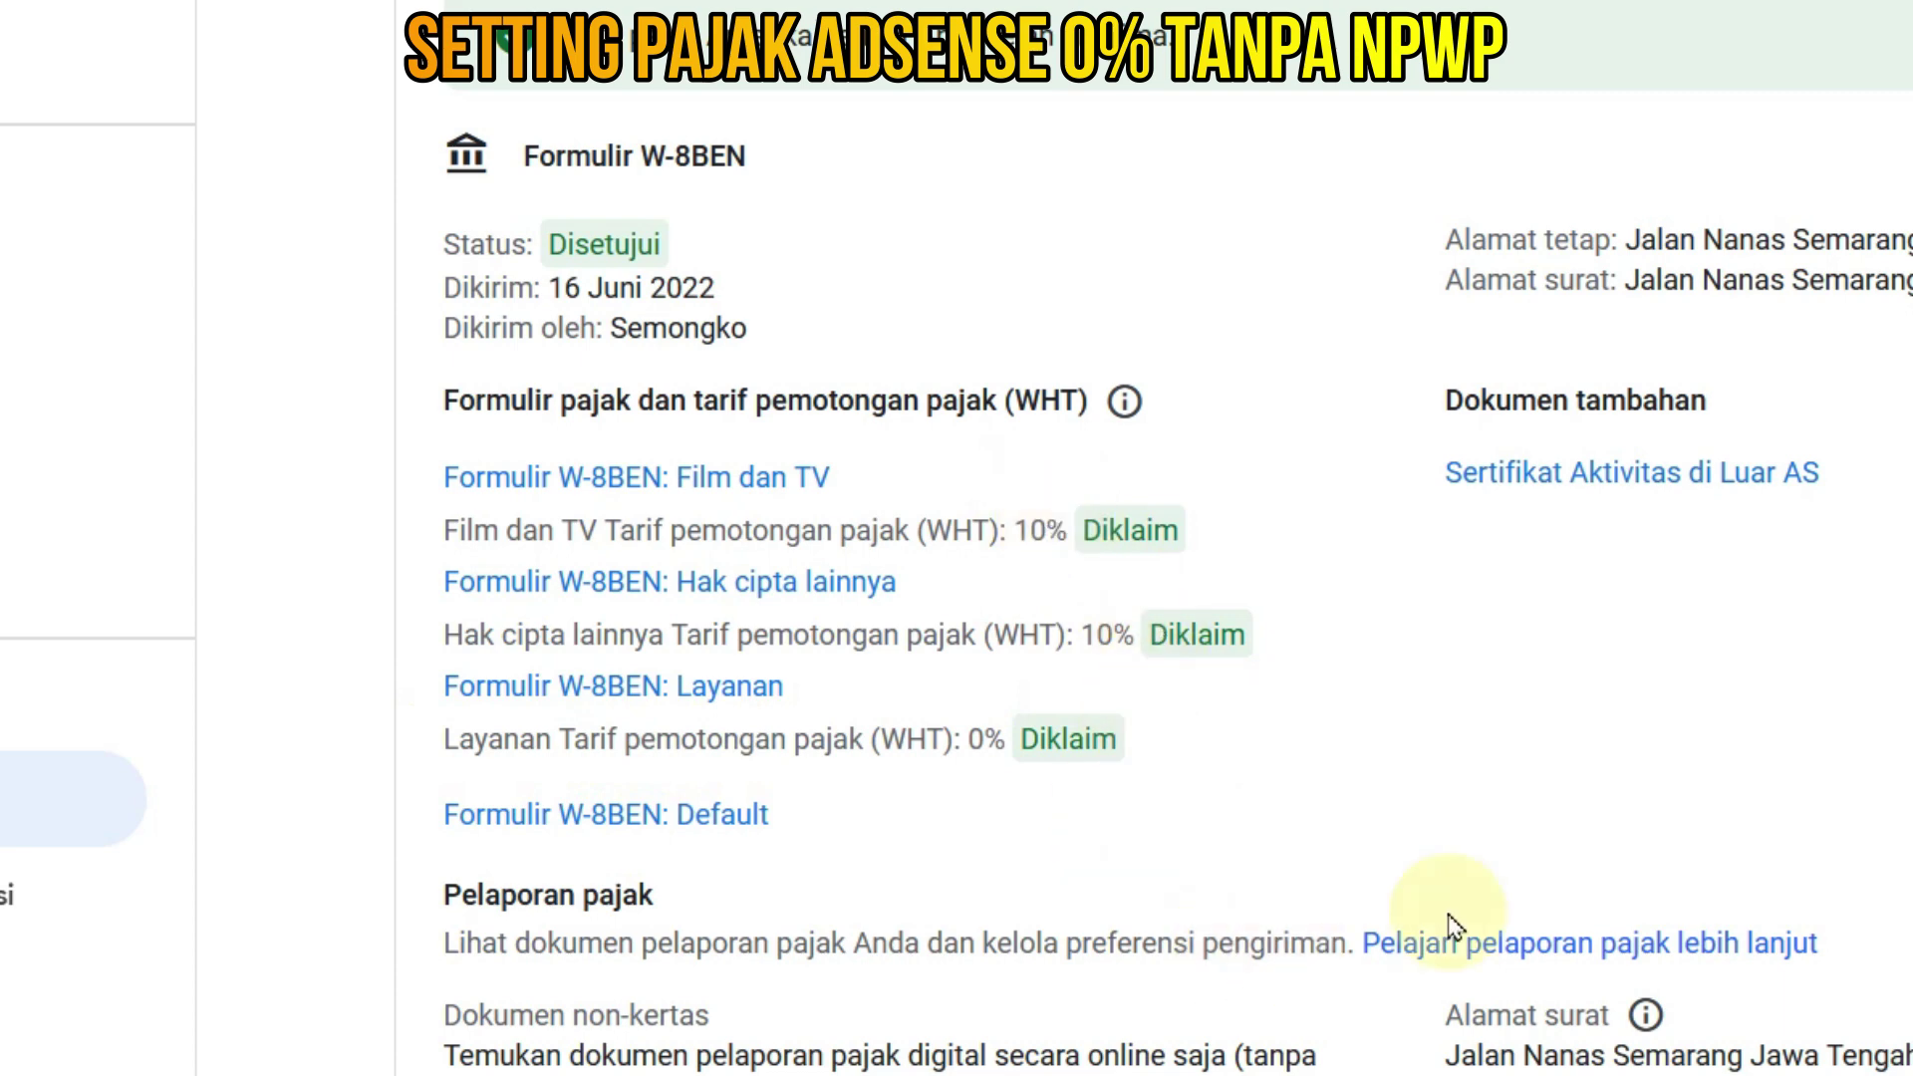